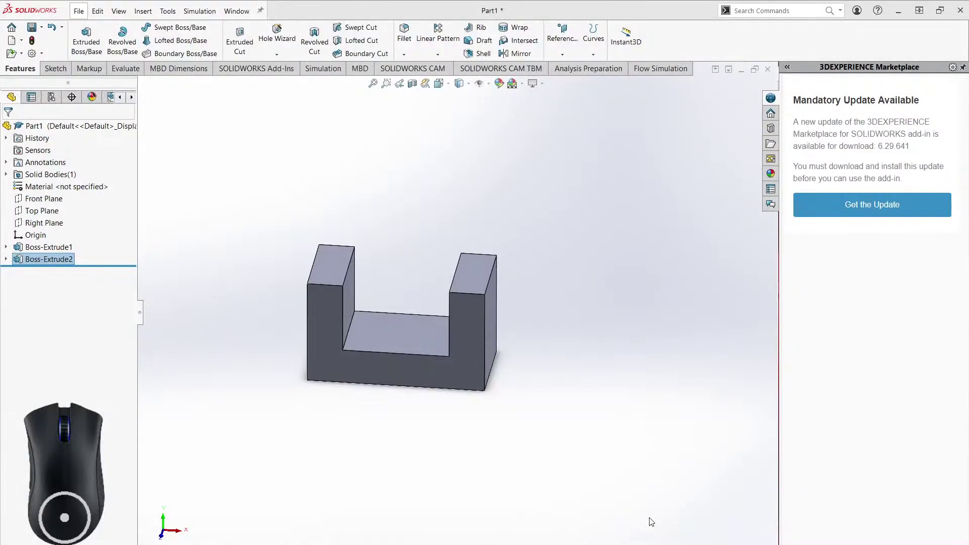
Orbit the U-shaped block and try selecting its front faces.
{"action": "middle_click_drag", "start_coordinate": [589, 385], "coordinate": [565, 404]}
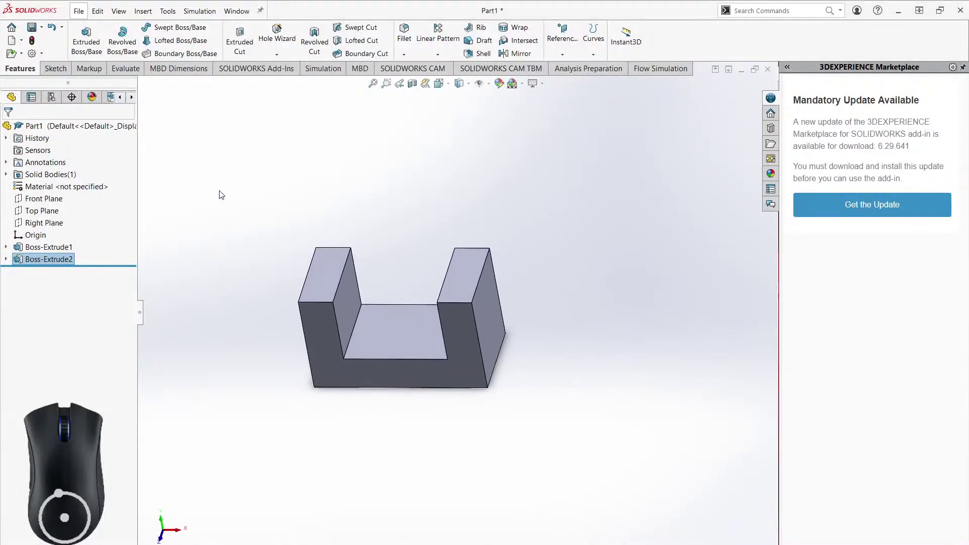
{"action": "middle_click_drag", "start_coordinate": [289, 335], "coordinate": [311, 319]}
{"action": "left_click", "coordinate": [329, 325]}
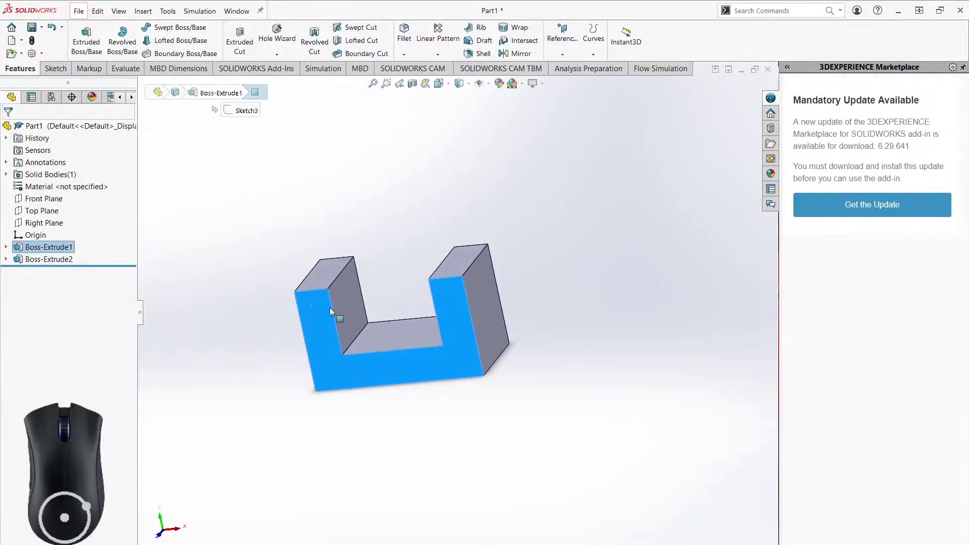
{"action": "left_click", "coordinate": [240, 274]}
{"action": "middle_click_drag", "start_coordinate": [245, 255], "coordinate": [403, 365]}
{"action": "left_click", "coordinate": [296, 273]}
{"action": "left_click", "coordinate": [467, 275]}
{"action": "left_click", "coordinate": [519, 397]}
{"action": "middle_click_drag", "start_coordinate": [487, 392], "coordinate": [560, 412]}
Select the Front, Right and Top planes in turn, then the U-shaped front face, and clear the selection.
{"action": "left_click", "coordinate": [45, 199]}
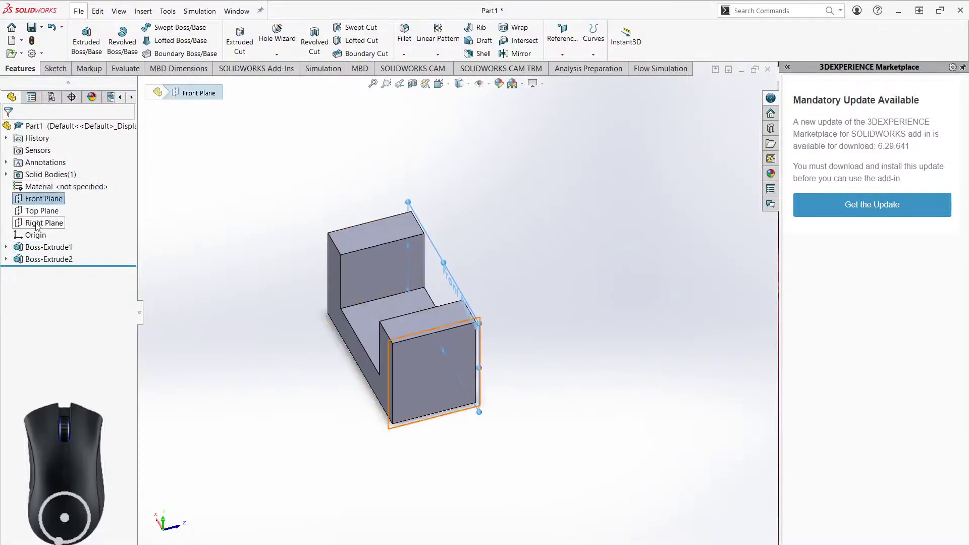
{"action": "left_click", "coordinate": [50, 223]}
{"action": "left_click", "coordinate": [36, 212]}
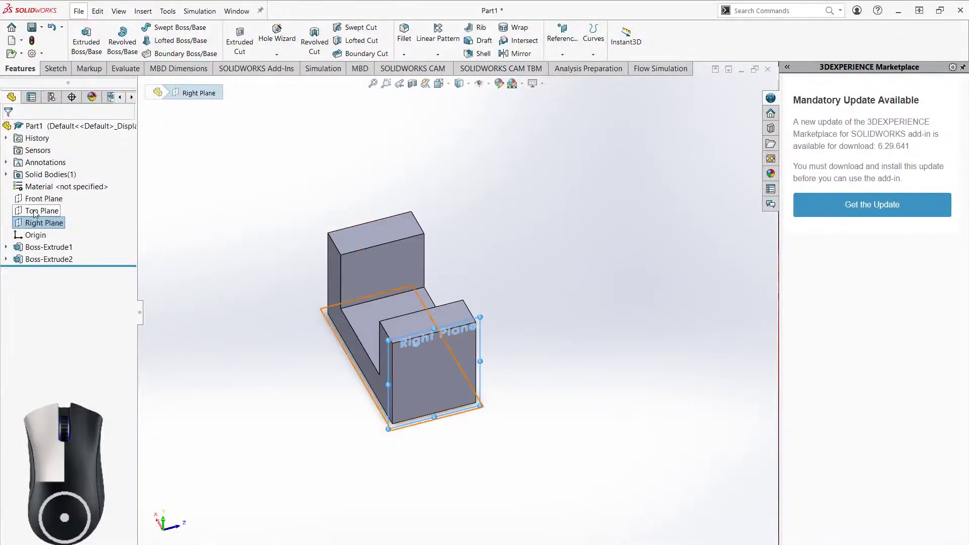
{"action": "left_click", "coordinate": [264, 385]}
{"action": "left_click", "coordinate": [44, 201]}
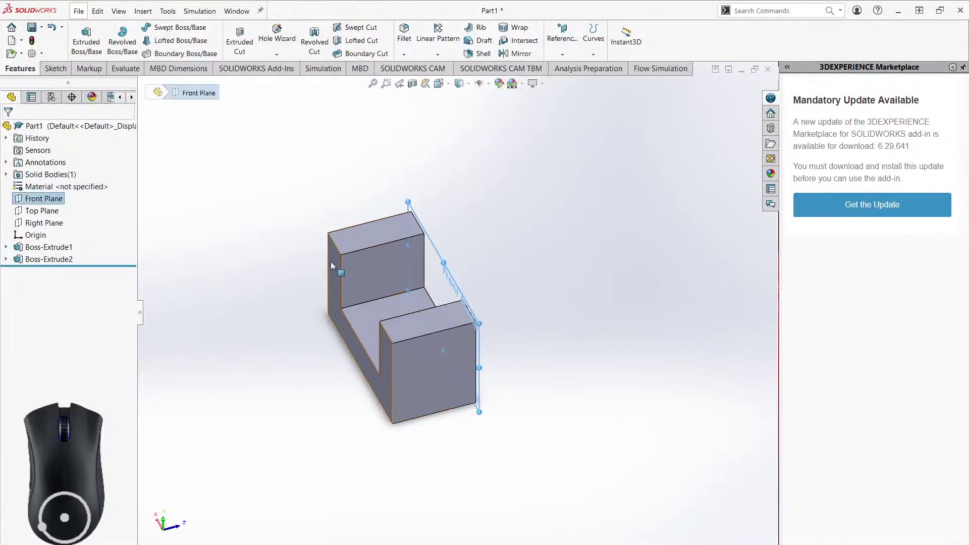
{"action": "left_click", "coordinate": [335, 275]}
{"action": "left_click", "coordinate": [220, 252]}
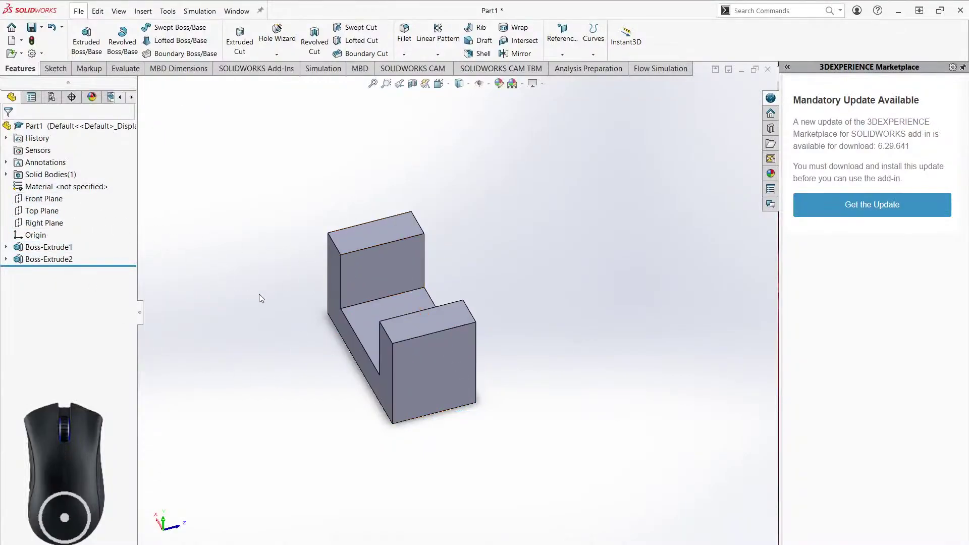
Start a new sketch and orbit the block toward its side face.
{"action": "left_click", "coordinate": [55, 68]}
{"action": "left_click", "coordinate": [79, 33]}
{"action": "mouse_move", "coordinate": [270, 405]}
{"action": "middle_mouse_down"}
{"action": "mouse_move", "coordinate": [309, 383]}
{"action": "mouse_move", "coordinate": [317, 282]}
{"action": "middle_mouse_up"}
Place Sketch5 on the block's side face and adjust the view around it.
{"action": "left_click", "coordinate": [333, 267]}
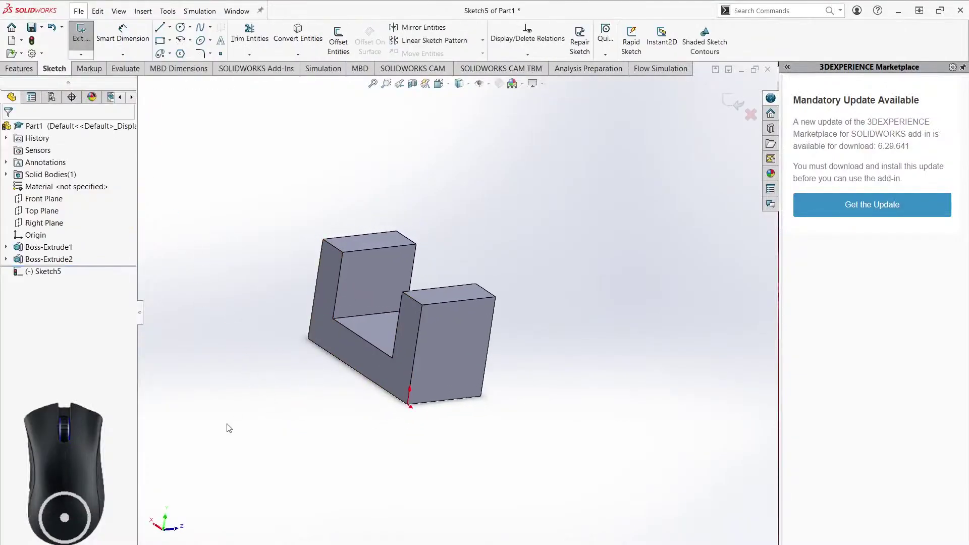
{"action": "middle_click_drag", "start_coordinate": [325, 269], "coordinate": [336, 253]}
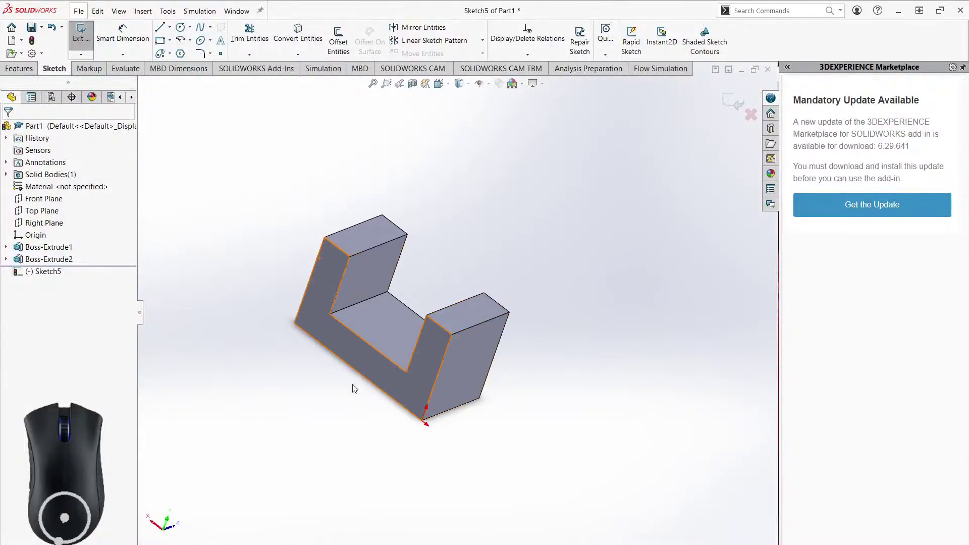
{"action": "scroll", "coordinate": [429, 393], "scroll_direction": "down", "scroll_amount": 5}
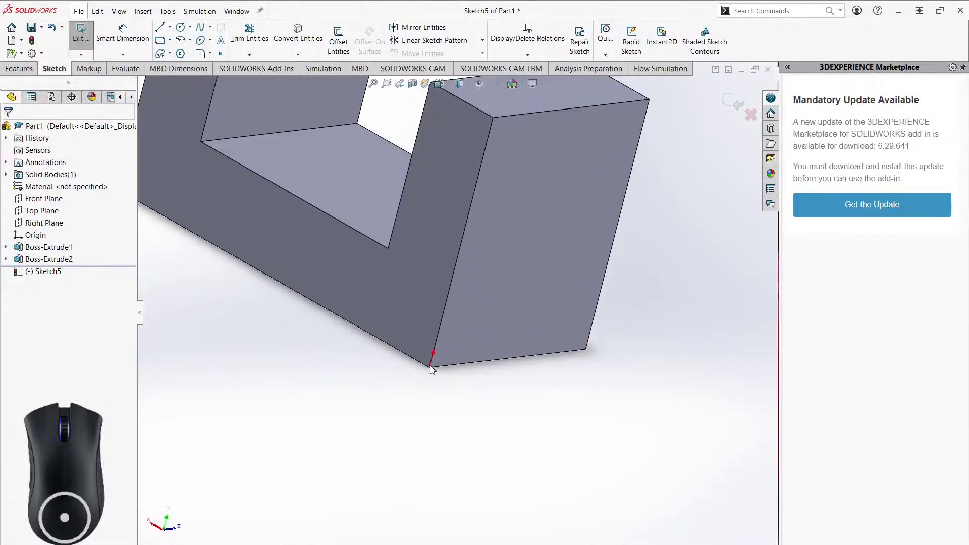
{"action": "middle_click_drag", "start_coordinate": [203, 280], "coordinate": [288, 394], "text": "ctrl"}
{"action": "scroll", "coordinate": [284, 355], "scroll_direction": "up", "scroll_amount": 3}
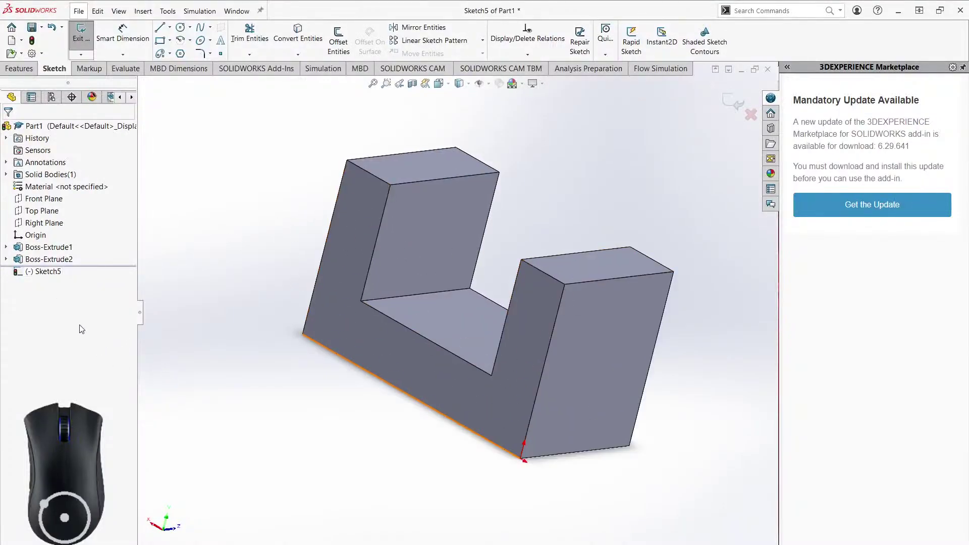
View Sketch5 Normal To, fit it, then exit discarding the sketch changes.
{"action": "right_click", "coordinate": [44, 274]}
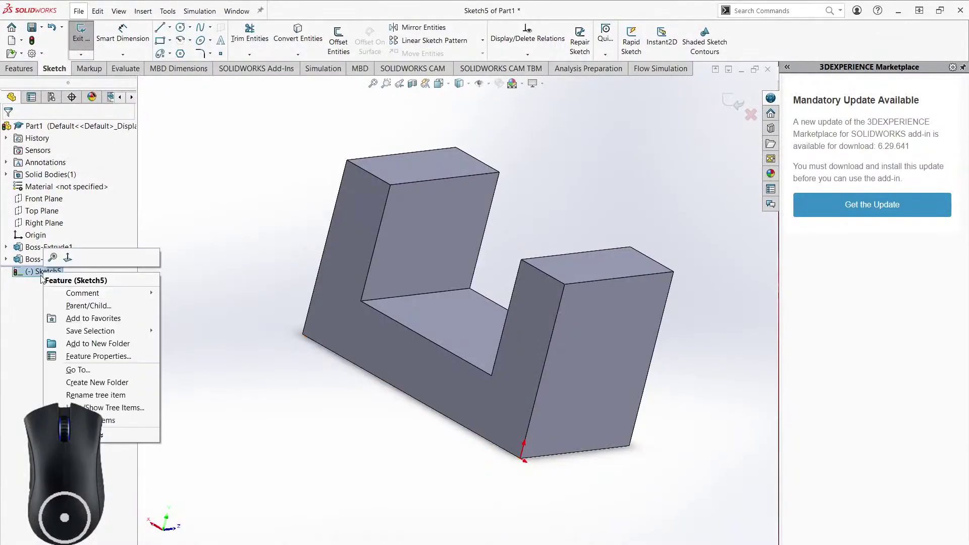
{"action": "left_click", "coordinate": [68, 258]}
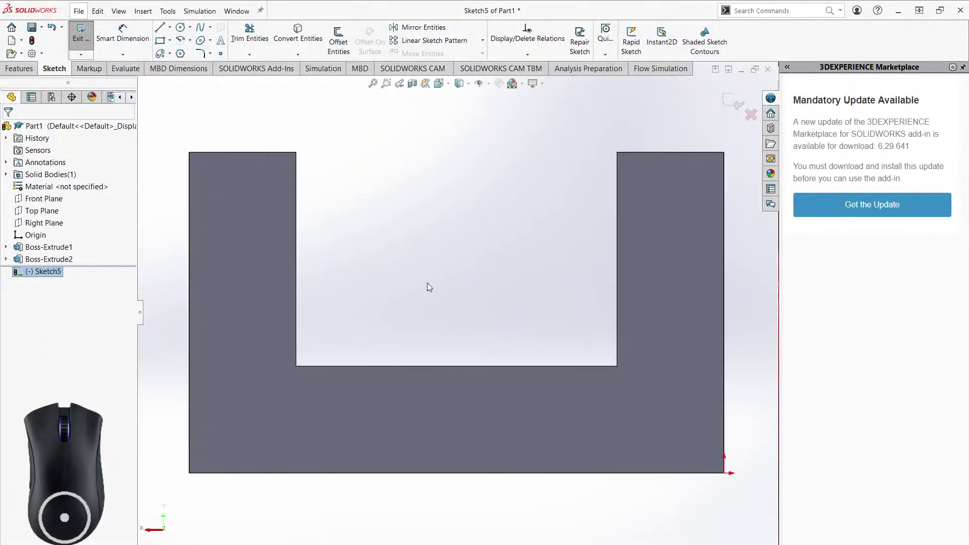
{"action": "mouse_move", "coordinate": [481, 278]}
{"action": "middle_mouse_down", "text": "ctrl"}
{"action": "mouse_move", "coordinate": [468, 270]}
{"action": "mouse_move", "coordinate": [474, 285]}
{"action": "middle_mouse_up", "text": "ctrl"}
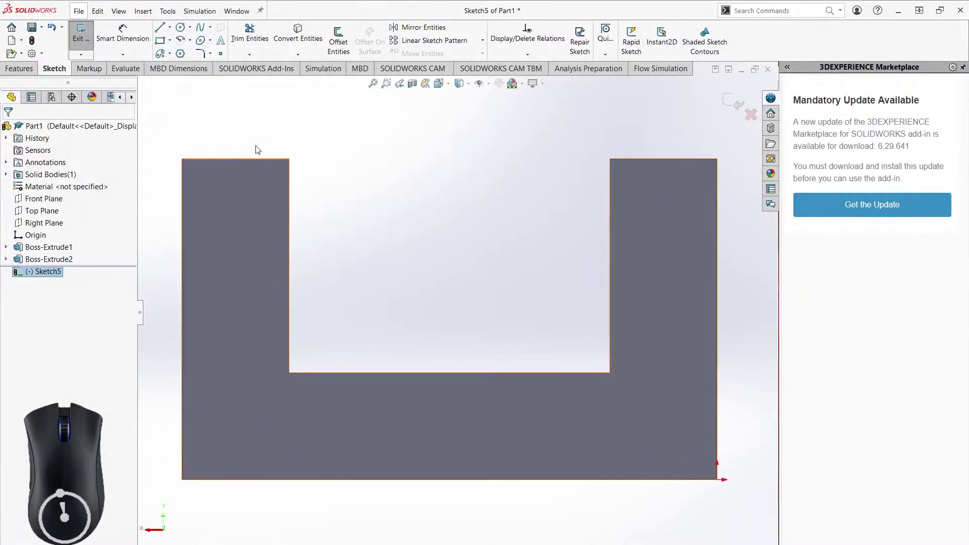
{"action": "key", "text": "f"}
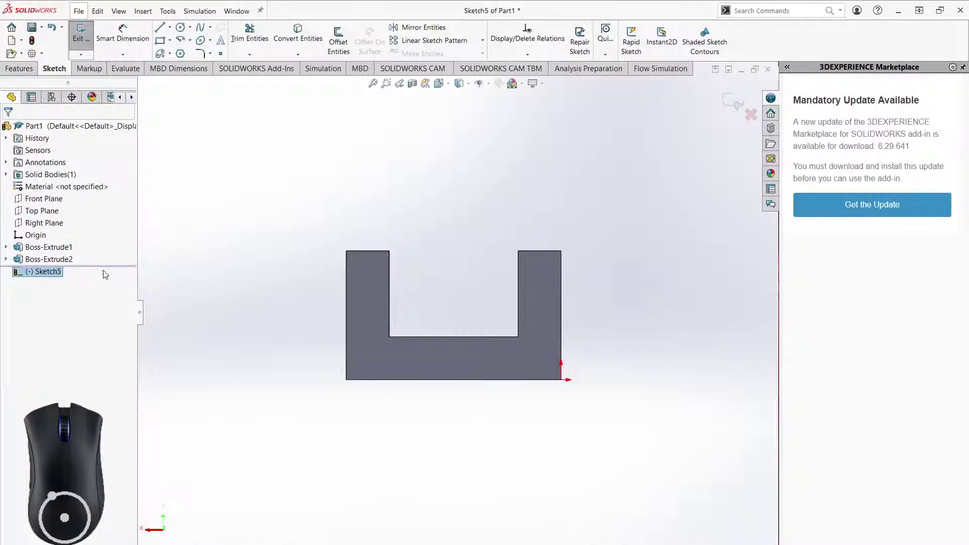
{"action": "left_click", "coordinate": [751, 115]}
{"action": "left_click", "coordinate": [497, 302]}
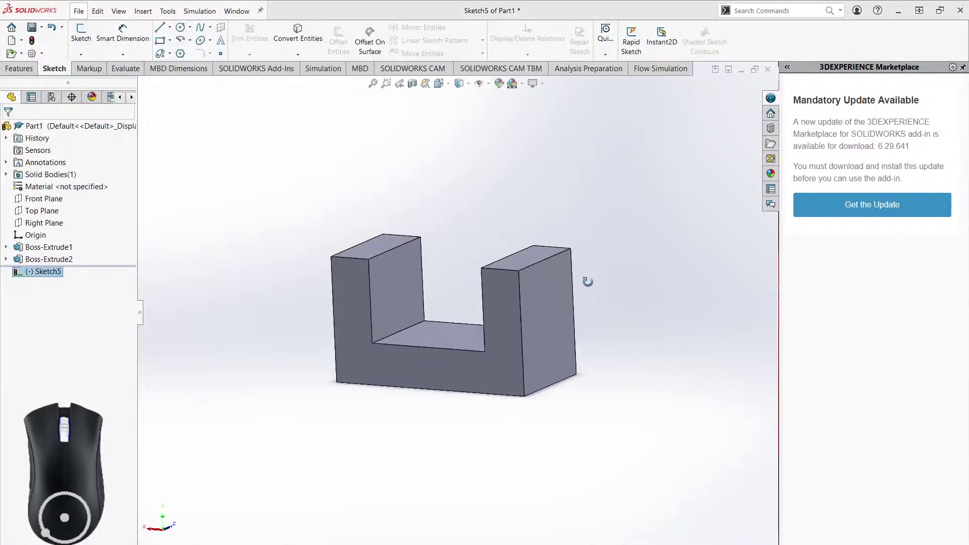
{"action": "middle_click_drag", "start_coordinate": [594, 297], "coordinate": [634, 290]}
{"action": "middle_click_drag", "start_coordinate": [385, 305], "coordinate": [477, 254]}
{"action": "left_click", "coordinate": [386, 328]}
{"action": "middle_click", "coordinate": [452, 292]}
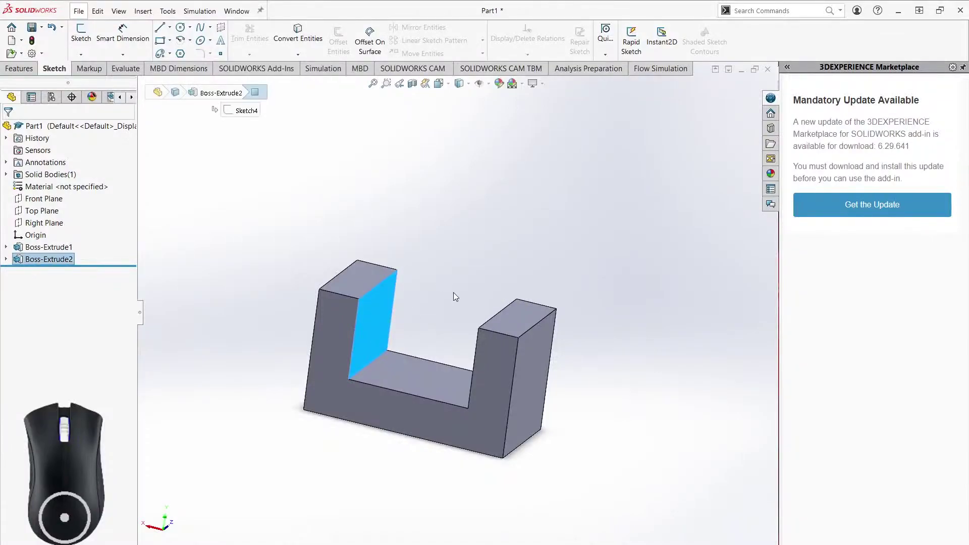
{"action": "middle_click_drag", "start_coordinate": [414, 397], "coordinate": [453, 390]}
{"action": "left_click", "coordinate": [497, 356], "text": "ctrl"}
{"action": "middle_click_drag", "start_coordinate": [613, 381], "coordinate": [582, 376]}
{"action": "middle_click_drag", "start_coordinate": [430, 348], "coordinate": [393, 323]}
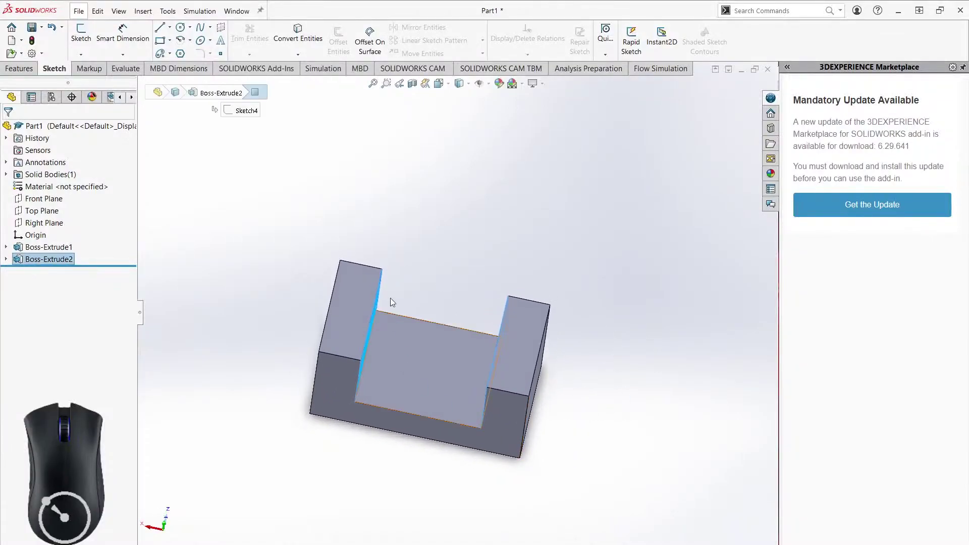
{"action": "left_click", "coordinate": [44, 211]}
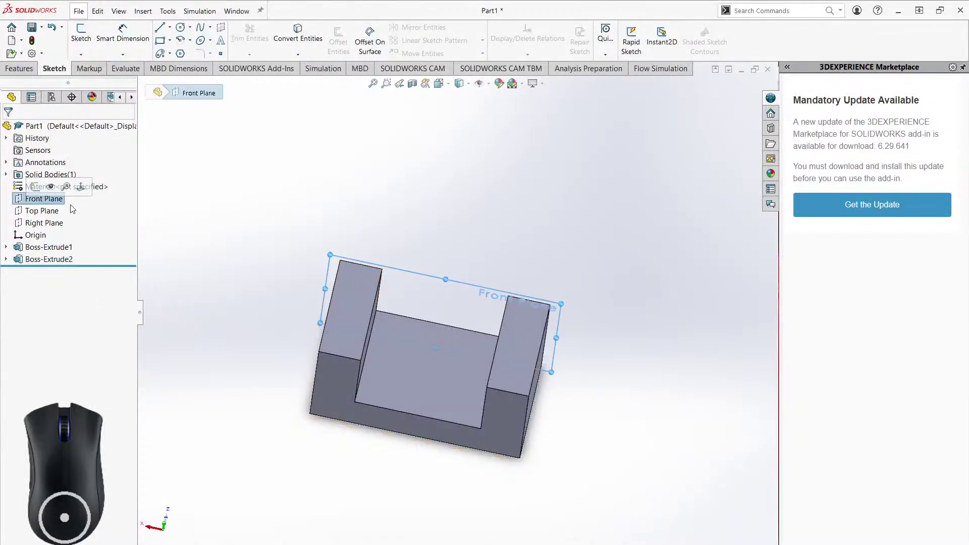
{"action": "left_click", "coordinate": [36, 223]}
{"action": "left_click", "coordinate": [555, 389]}
{"action": "middle_click_drag", "start_coordinate": [397, 331], "coordinate": [562, 313]}
{"action": "left_click", "coordinate": [81, 31]}
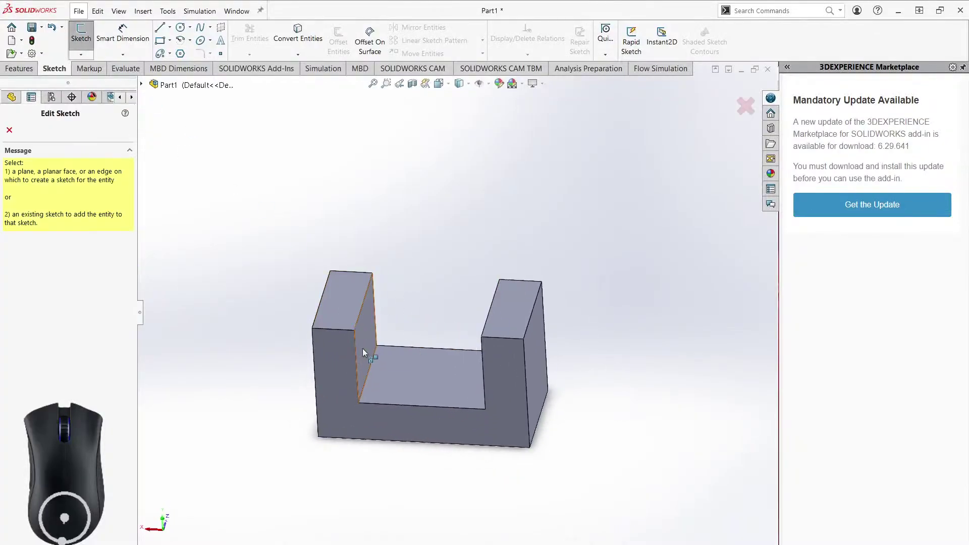
{"action": "left_click", "coordinate": [9, 129]}
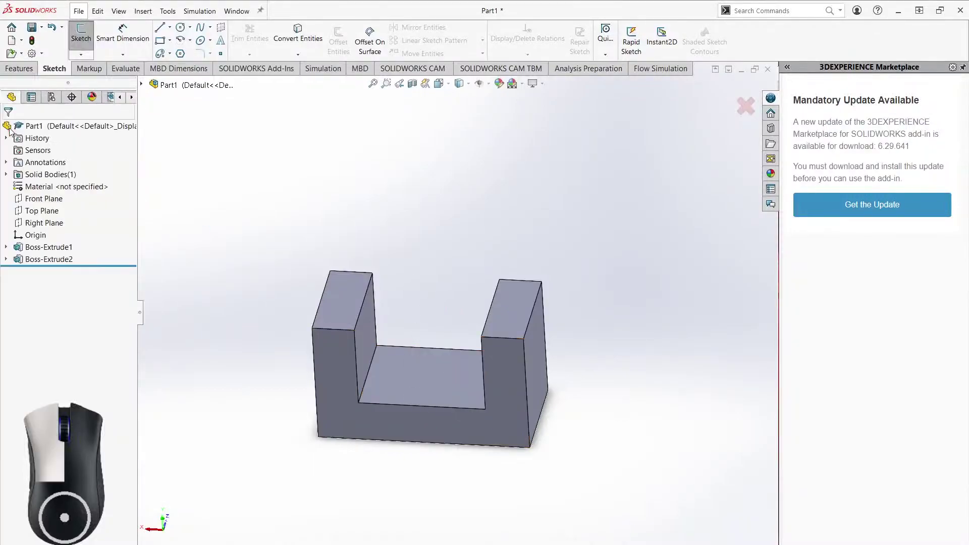
{"action": "left_click", "coordinate": [20, 68]}
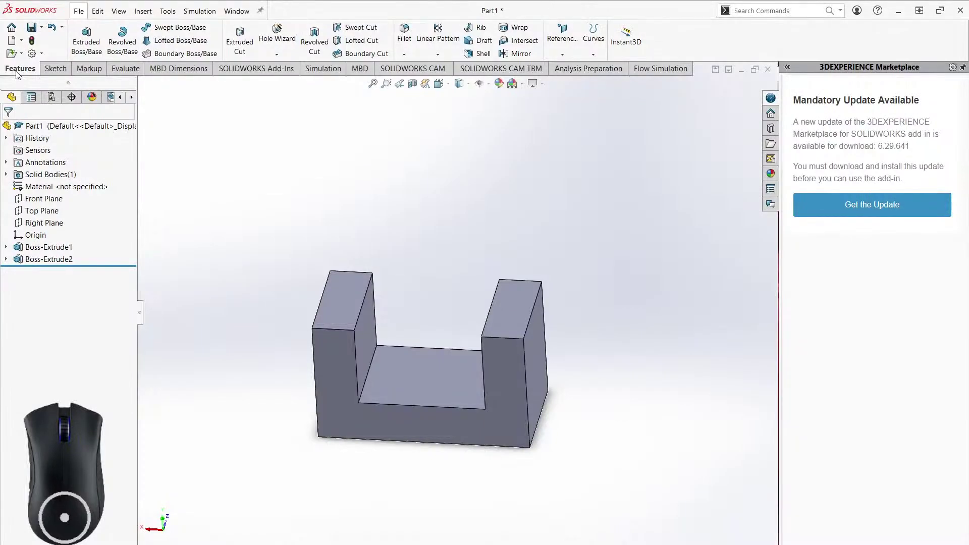
Create Plane1 as a mid plane between the left and right posts' inner faces.
{"action": "left_click", "coordinate": [563, 54]}
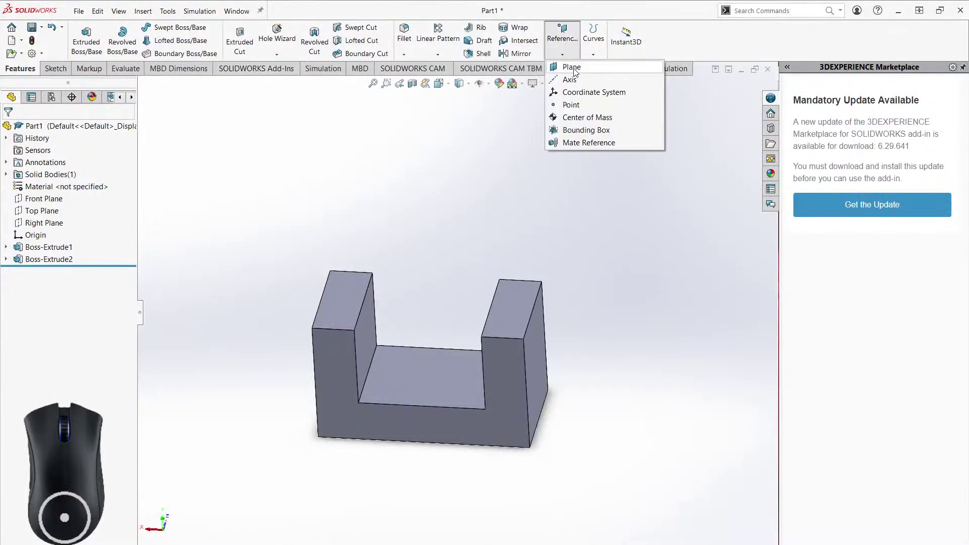
{"action": "left_click", "coordinate": [572, 68]}
{"action": "middle_click_drag", "start_coordinate": [635, 361], "coordinate": [649, 368]}
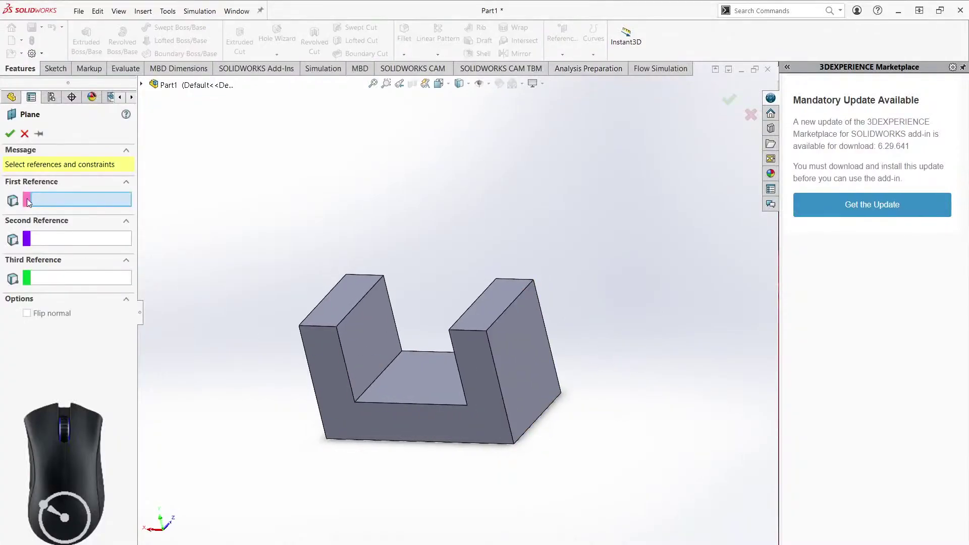
{"action": "left_click", "coordinate": [359, 334]}
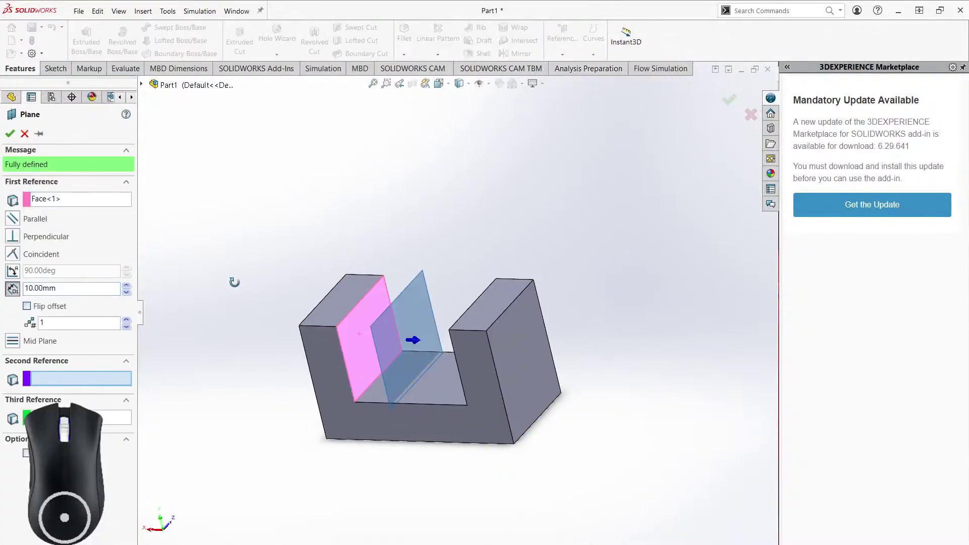
{"action": "middle_click_drag", "start_coordinate": [233, 281], "coordinate": [454, 313]}
{"action": "left_click", "coordinate": [508, 341]}
{"action": "middle_click_drag", "start_coordinate": [648, 394], "coordinate": [236, 391]}
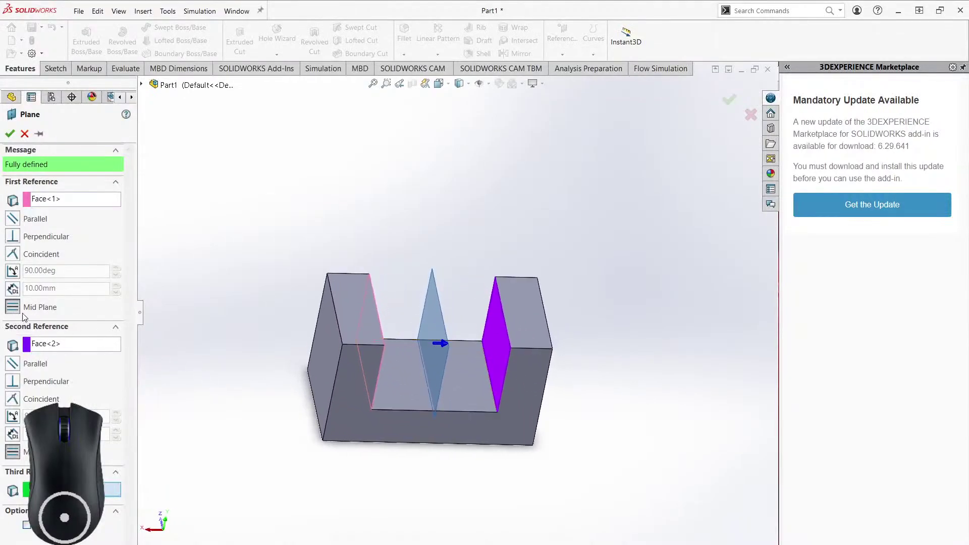
{"action": "left_click", "coordinate": [10, 134]}
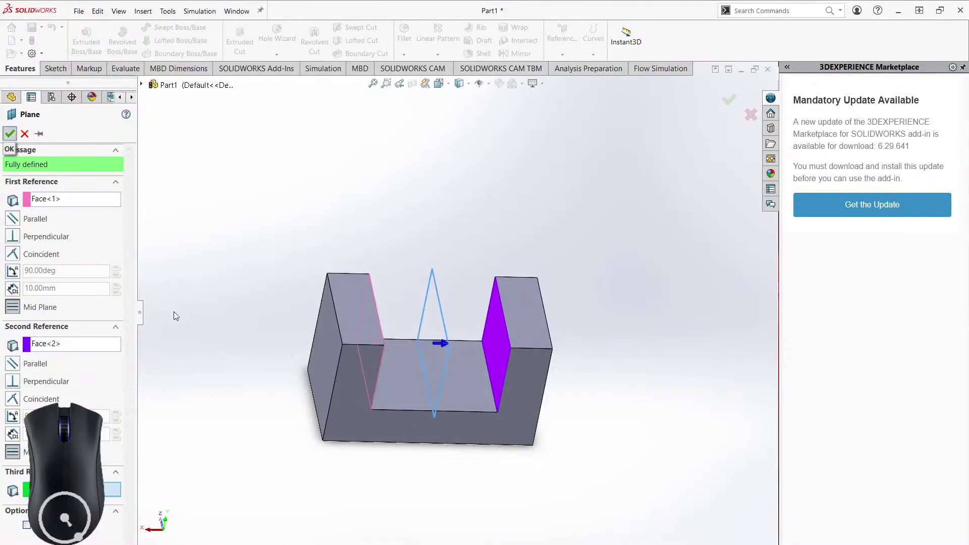
{"action": "middle_click_drag", "start_coordinate": [559, 392], "coordinate": [535, 421]}
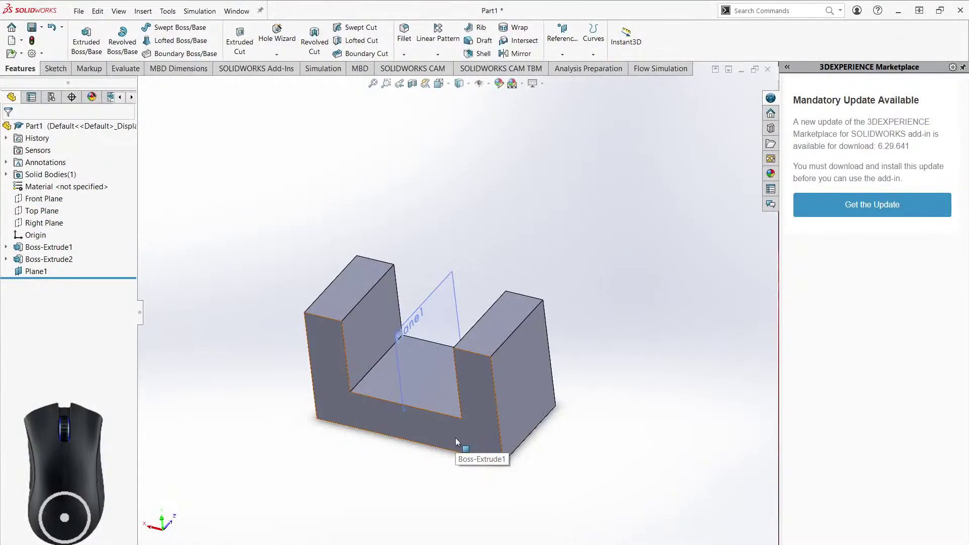
Start a new sketch on Plane1 and set the view Normal To it.
{"action": "left_click", "coordinate": [55, 68]}
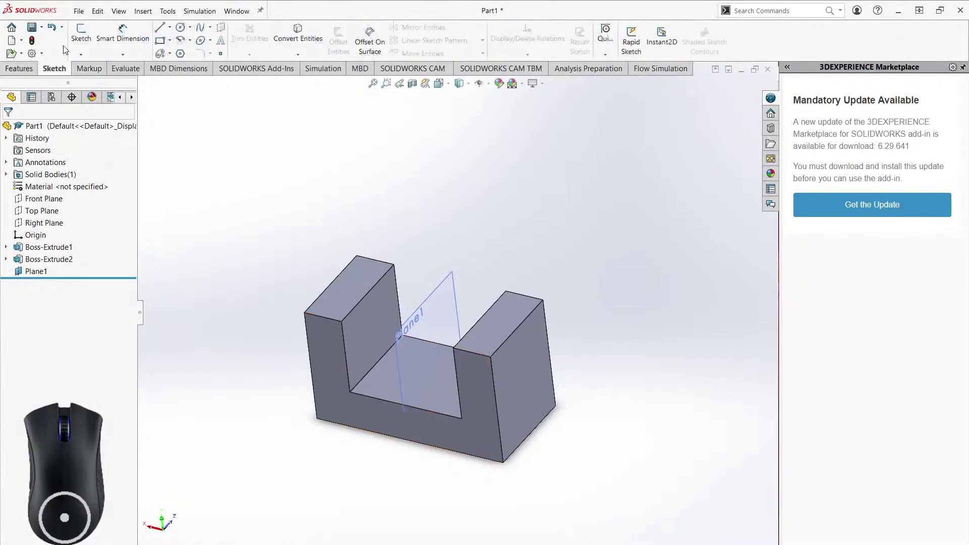
{"action": "left_click", "coordinate": [80, 34]}
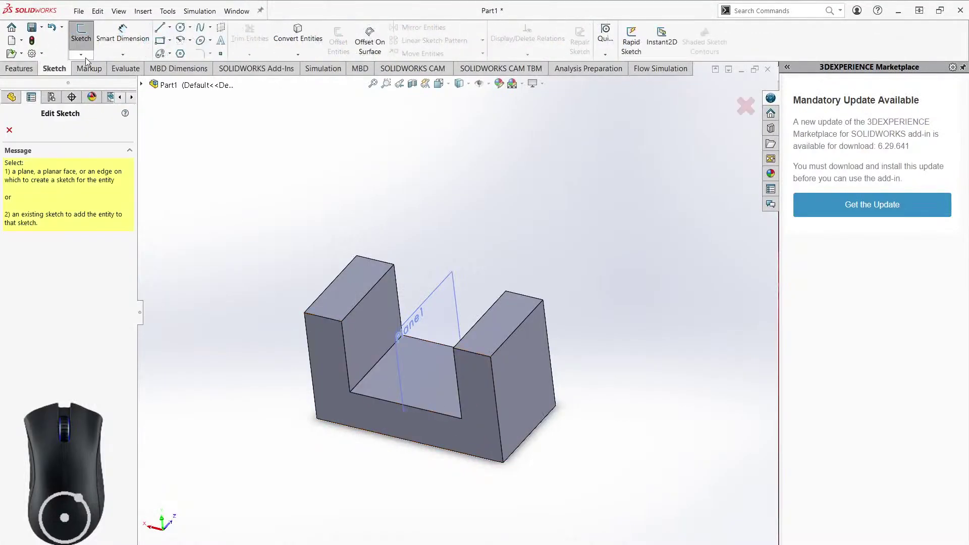
{"action": "left_click", "coordinate": [440, 284]}
{"action": "right_click", "coordinate": [44, 291]}
{"action": "left_click", "coordinate": [74, 271]}
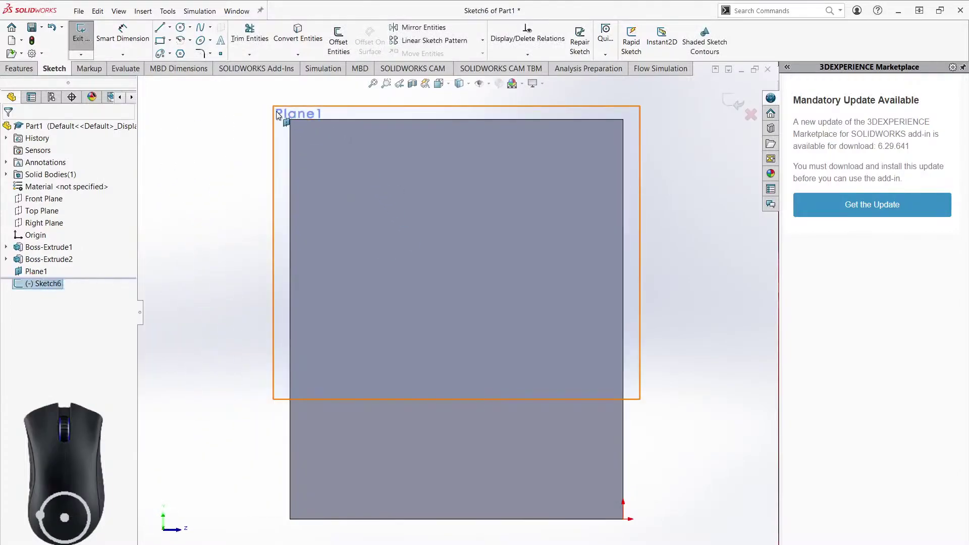
{"action": "middle_click_drag", "start_coordinate": [296, 172], "coordinate": [253, 302]}
Draw a small circle on Plane1.
{"action": "left_click", "coordinate": [180, 28]}
{"action": "left_click", "coordinate": [418, 273]}
{"action": "left_click", "coordinate": [457, 249]}
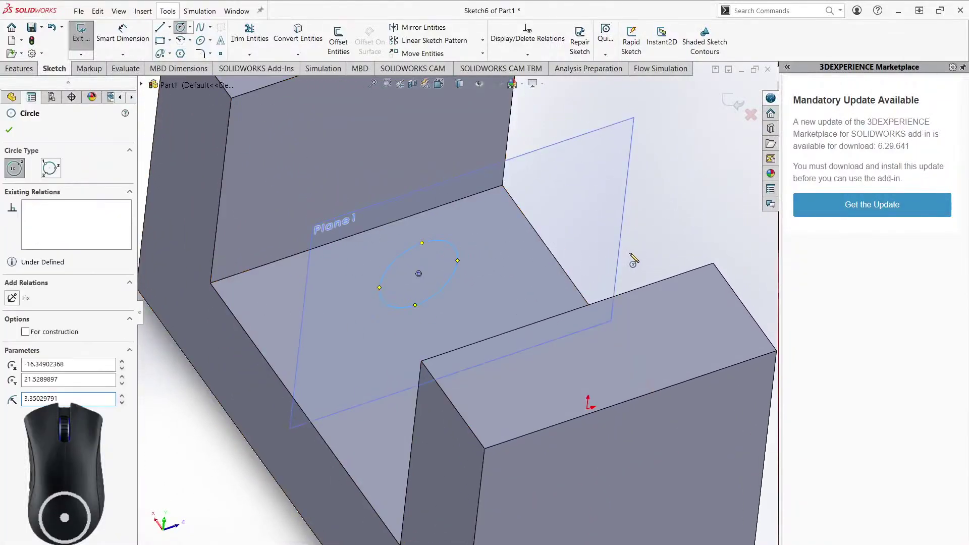
{"action": "key", "text": "Escape"}
{"action": "mouse_move", "coordinate": [525, 267]}
{"action": "middle_mouse_down"}
{"action": "mouse_move", "coordinate": [540, 281]}
{"action": "mouse_move", "coordinate": [549, 317]}
{"action": "mouse_move", "coordinate": [535, 281]}
{"action": "mouse_move", "coordinate": [522, 281]}
{"action": "mouse_move", "coordinate": [520, 257]}
{"action": "mouse_move", "coordinate": [496, 241]}
{"action": "middle_mouse_up"}
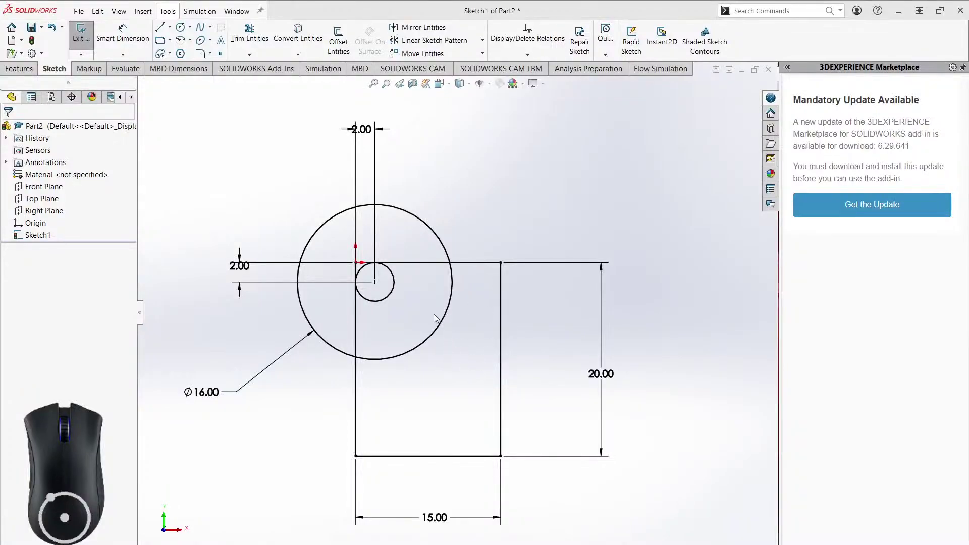
Zoom out and back in on the Part2 rectangle and Ø16 circle sketch.
{"action": "scroll", "coordinate": [417, 285], "scroll_direction": "down", "scroll_amount": 5}
{"action": "scroll", "coordinate": [424, 283], "scroll_direction": "up", "scroll_amount": 3}
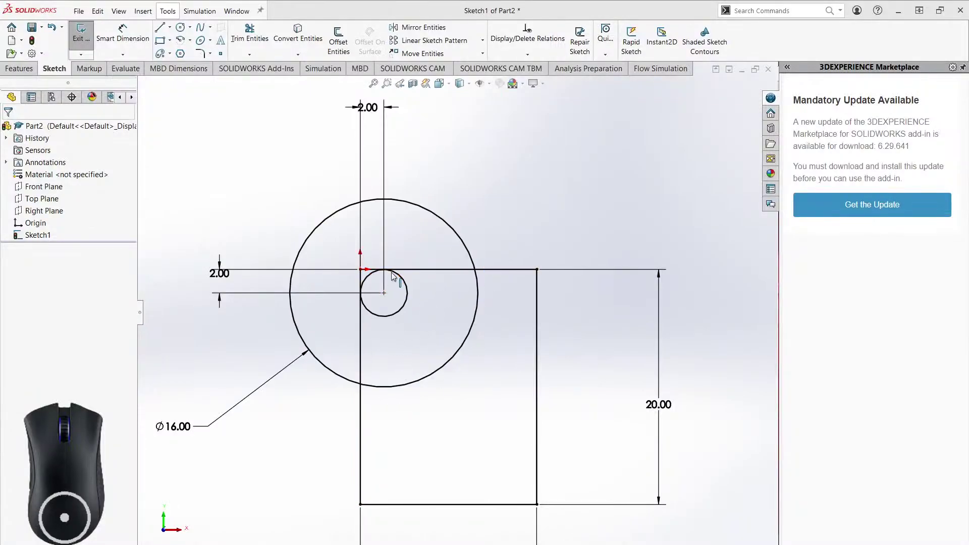
{"action": "scroll", "coordinate": [458, 313], "scroll_direction": "up", "scroll_amount": 2}
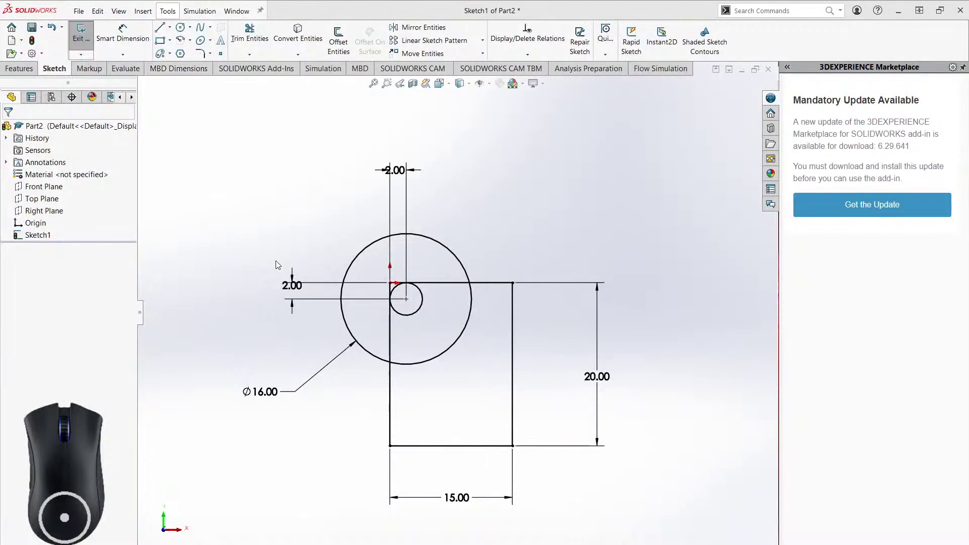
Power-trim the Ø16 circle's upper-left arc outside the rectangle.
{"action": "left_click", "coordinate": [247, 38]}
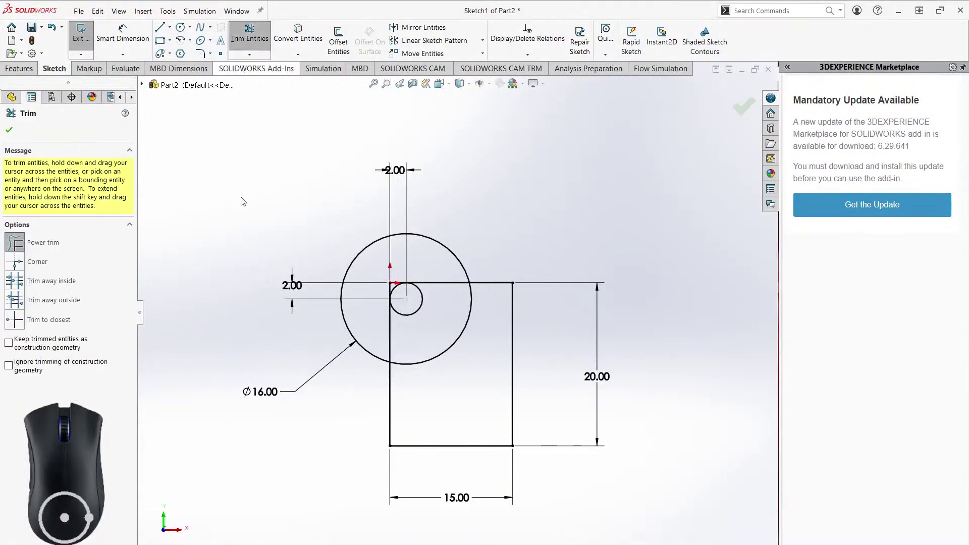
{"action": "mouse_move", "coordinate": [493, 238]}
{"action": "middle_mouse_down", "text": "ctrl"}
{"action": "mouse_move", "coordinate": [471, 209]}
{"action": "mouse_move", "coordinate": [472, 226]}
{"action": "middle_mouse_up", "text": "ctrl"}
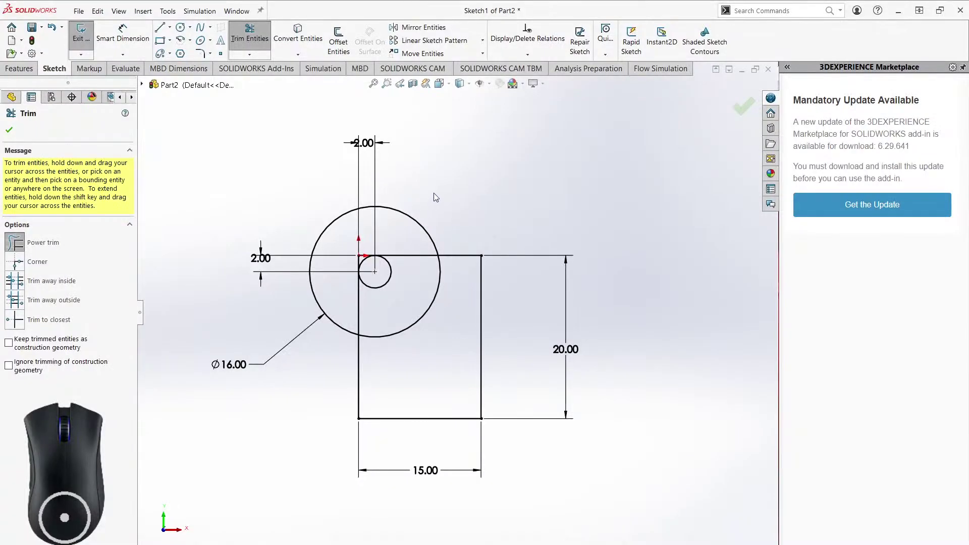
{"action": "left_click_drag", "start_coordinate": [433, 193], "coordinate": [429, 206]}
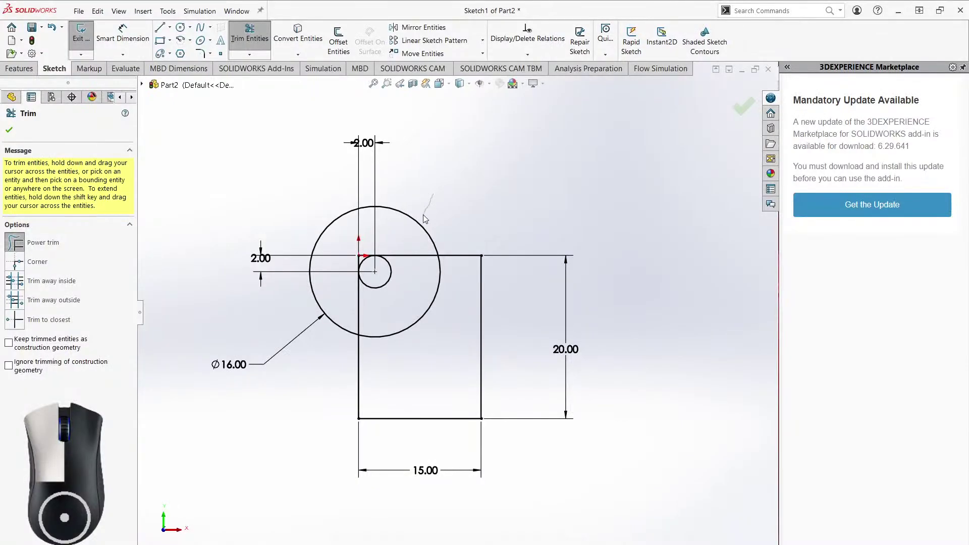
{"action": "left_click_drag", "start_coordinate": [423, 214], "coordinate": [399, 242]}
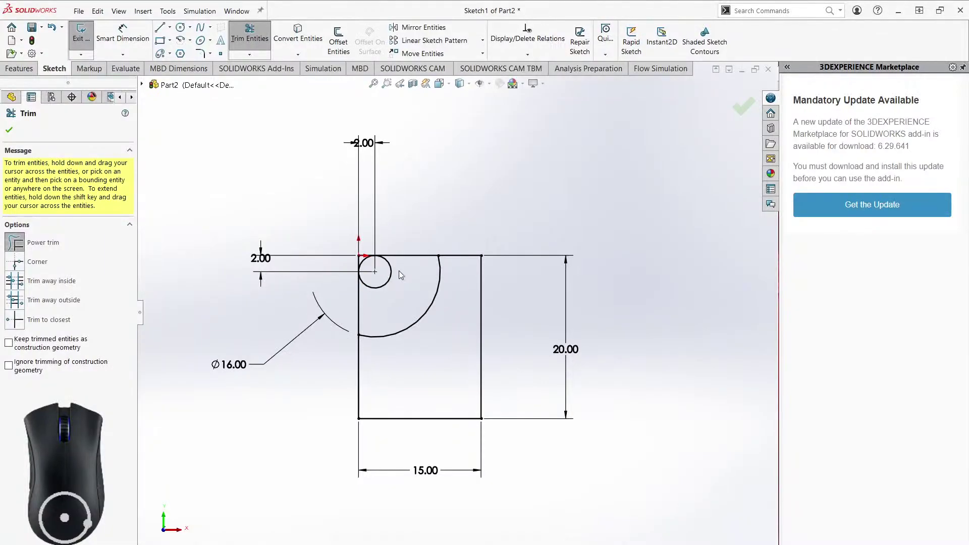
{"action": "scroll", "coordinate": [399, 270], "scroll_direction": "down", "scroll_amount": 4}
{"action": "middle_click_drag", "start_coordinate": [416, 348], "coordinate": [495, 357], "text": "ctrl"}
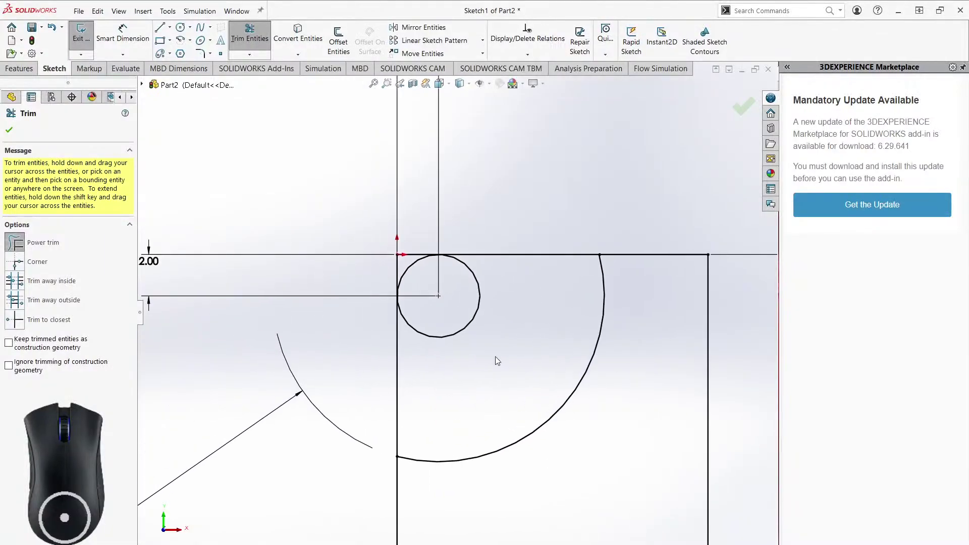
{"action": "scroll", "coordinate": [448, 265], "scroll_direction": "down", "scroll_amount": 3}
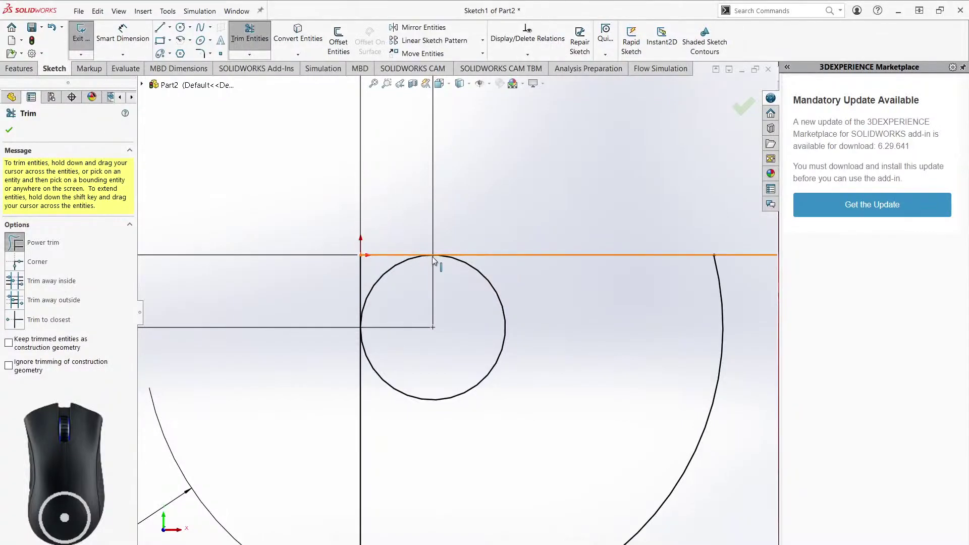
Trim away the line segment beside the small corner circle.
{"action": "left_click_drag", "start_coordinate": [400, 218], "coordinate": [393, 265]}
{"action": "left_click_drag", "start_coordinate": [324, 291], "coordinate": [376, 272]}
{"action": "scroll", "coordinate": [533, 377], "scroll_direction": "up", "scroll_amount": 4}
{"action": "middle_click_drag", "start_coordinate": [534, 377], "coordinate": [437, 278], "text": "ctrl"}
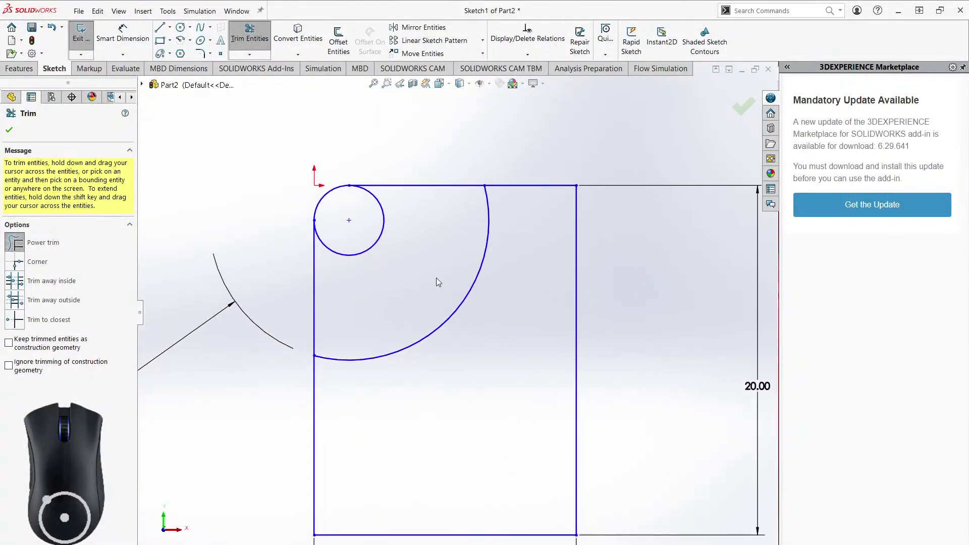
{"action": "scroll", "coordinate": [438, 297], "scroll_direction": "up", "scroll_amount": 3}
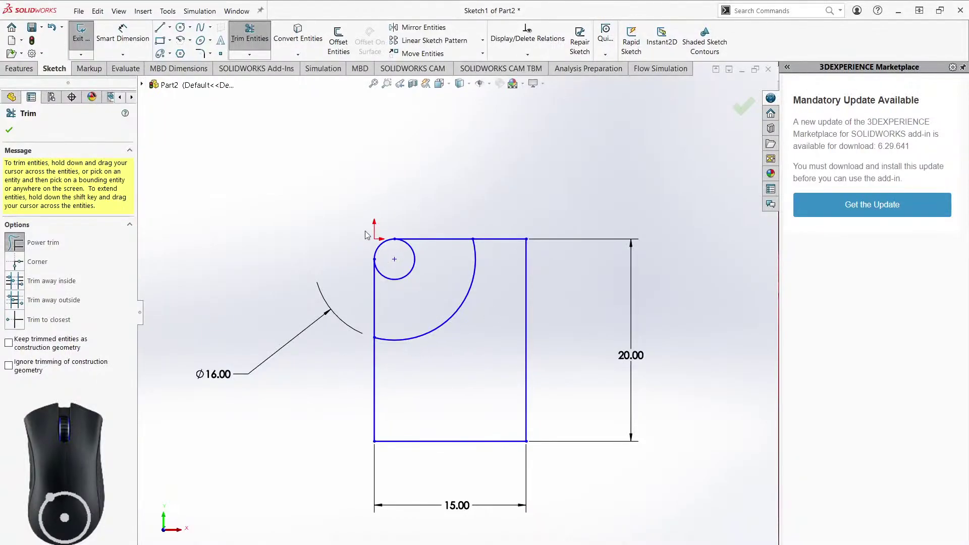
Select the corner and small-circle centre points and move the top 2.00 dimension lower.
{"action": "key", "text": "Escape"}
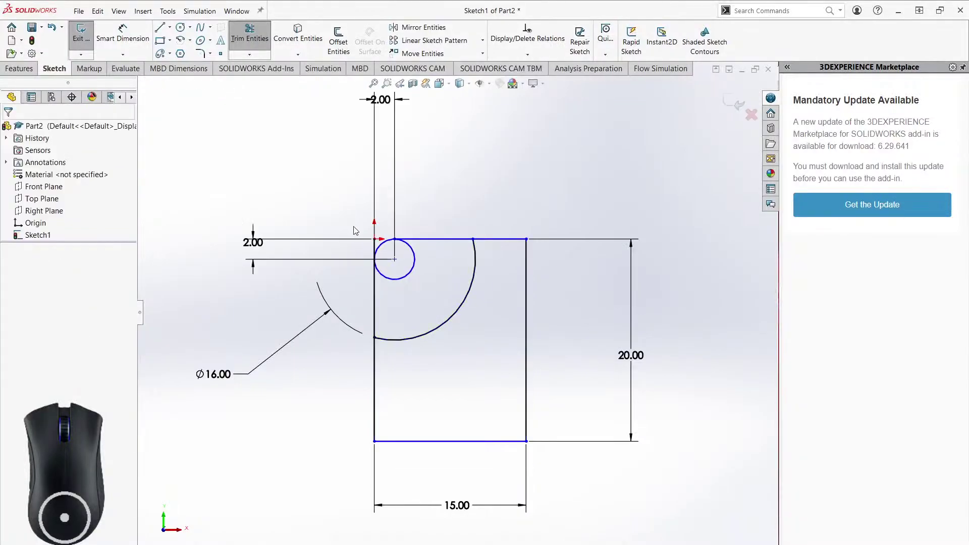
{"action": "left_click", "coordinate": [376, 240]}
{"action": "left_click", "coordinate": [396, 260]}
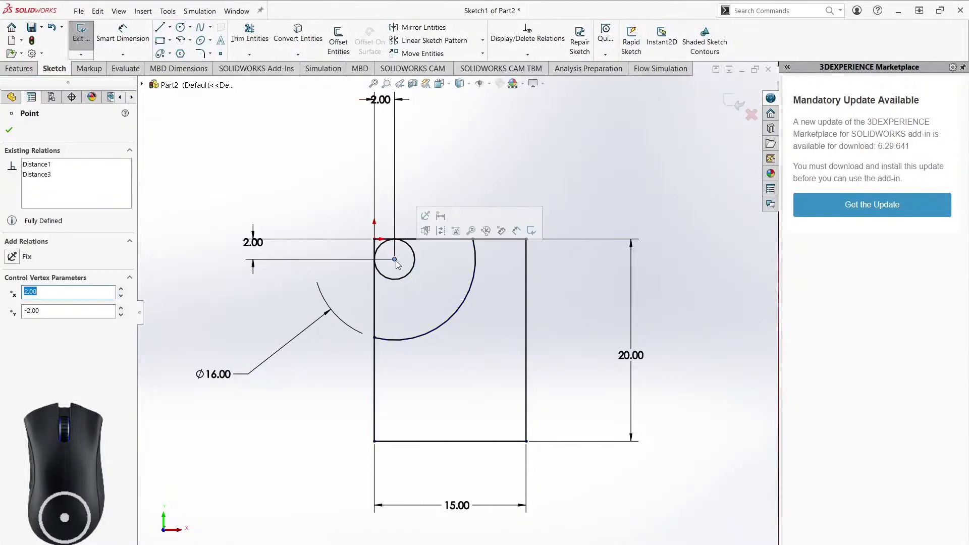
{"action": "left_click_drag", "start_coordinate": [382, 100], "coordinate": [385, 172]}
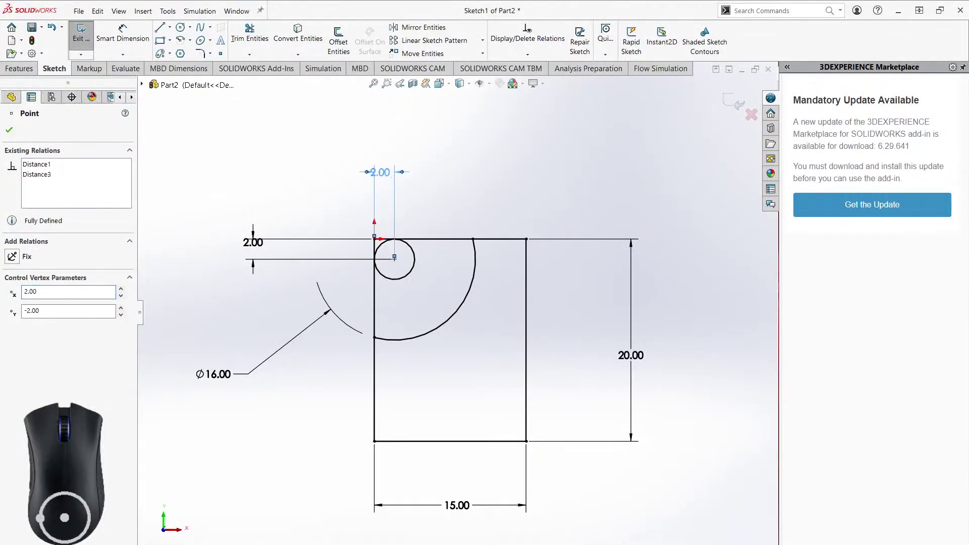
{"action": "left_click", "coordinate": [250, 35]}
Trim the line stubs near the origin, the lower rectangle lines and the leftover small-circle pieces.
{"action": "scroll", "coordinate": [360, 212], "scroll_direction": "down", "scroll_amount": 3}
{"action": "scroll", "coordinate": [389, 242], "scroll_direction": "down", "scroll_amount": 5}
{"action": "mouse_move", "coordinate": [357, 255]}
{"action": "left_mouse_down"}
{"action": "mouse_move", "coordinate": [334, 283]}
{"action": "mouse_move", "coordinate": [270, 289]}
{"action": "left_mouse_up"}
{"action": "scroll", "coordinate": [441, 320], "scroll_direction": "up", "scroll_amount": 6}
{"action": "scroll", "coordinate": [444, 325], "scroll_direction": "up", "scroll_amount": 3}
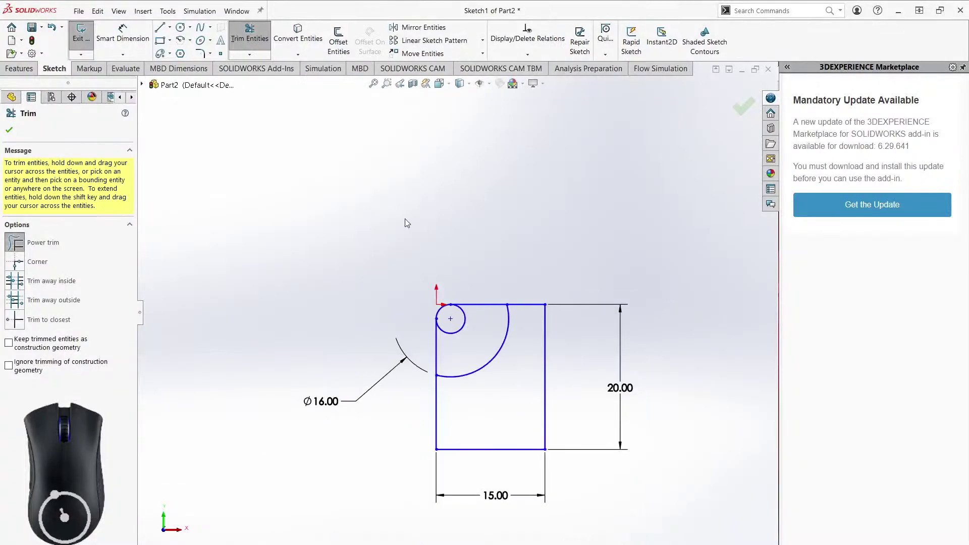
{"action": "middle_click_drag", "start_coordinate": [503, 283], "coordinate": [438, 260], "text": "ctrl"}
{"action": "mouse_move", "coordinate": [356, 349]}
{"action": "left_mouse_down"}
{"action": "mouse_move", "coordinate": [428, 409]}
{"action": "mouse_move", "coordinate": [497, 286]}
{"action": "left_mouse_up"}
{"action": "left_click_drag", "start_coordinate": [468, 232], "coordinate": [472, 242]}
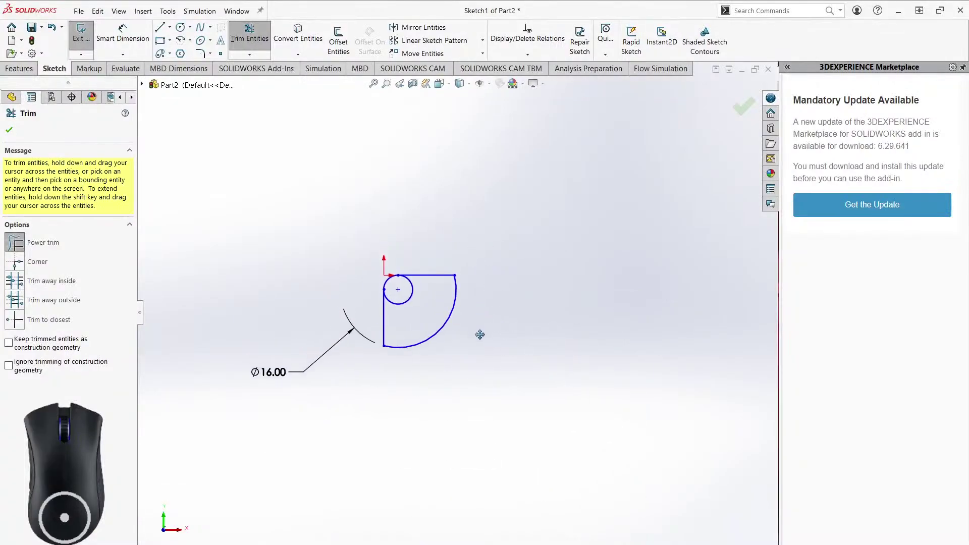
{"action": "left_click_drag", "start_coordinate": [427, 306], "coordinate": [433, 309]}
Return to plain selection and pan the quarter-round profile into view.
{"action": "right_click", "coordinate": [524, 314]}
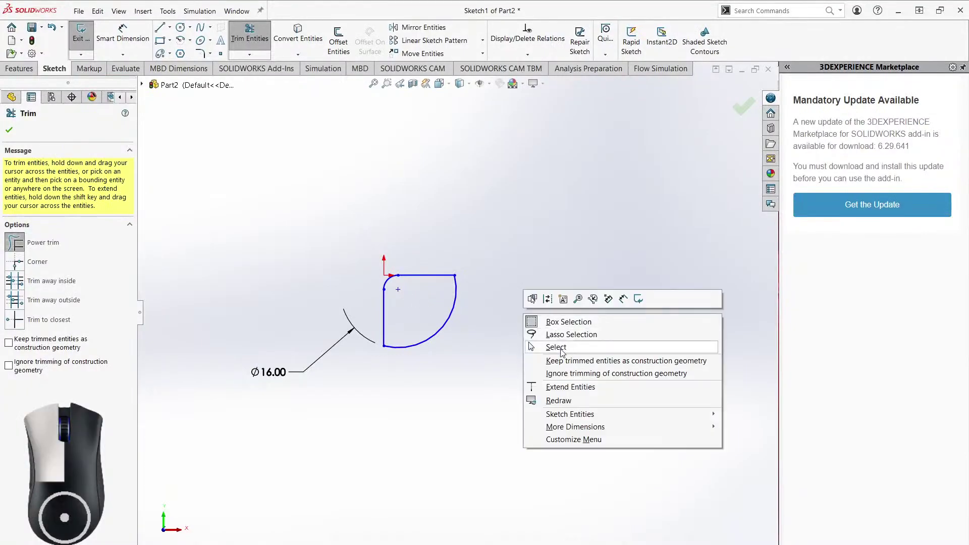
{"action": "left_click", "coordinate": [542, 346]}
{"action": "scroll", "coordinate": [483, 371], "scroll_direction": "down", "scroll_amount": 3}
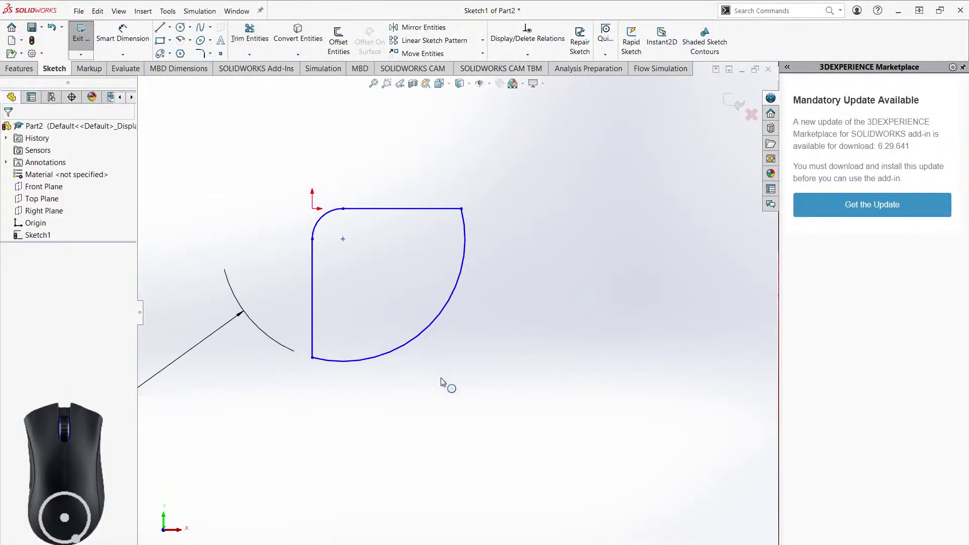
{"action": "middle_click_drag", "start_coordinate": [467, 352], "coordinate": [495, 356], "text": "ctrl"}
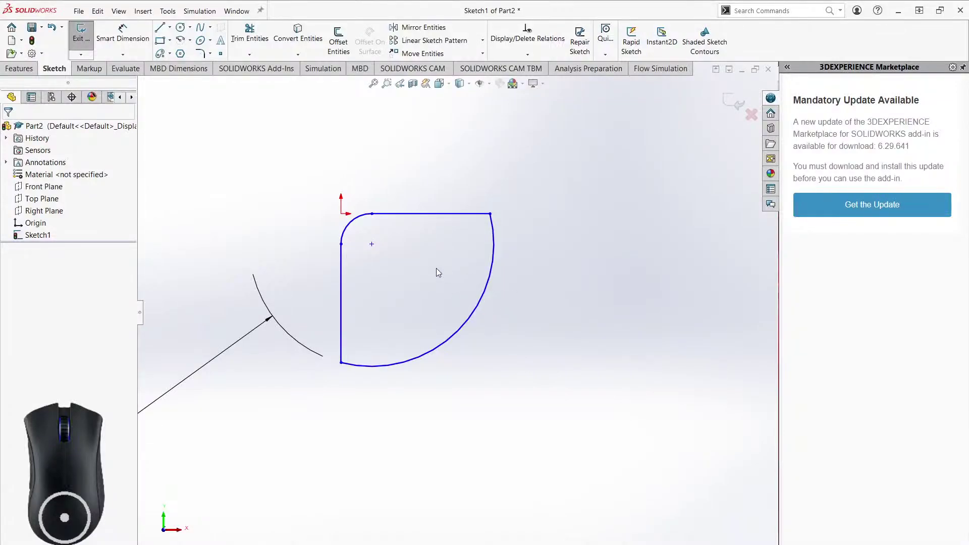
Dimension the corner arc as R2.00 and its horizontal offset from the origin as 2.00.
{"action": "left_click", "coordinate": [122, 33]}
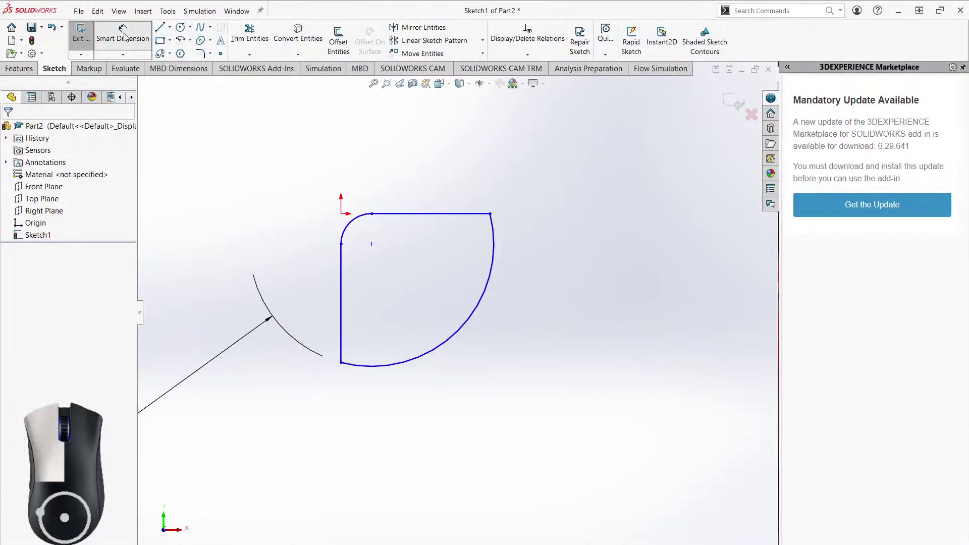
{"action": "left_click", "coordinate": [359, 219]}
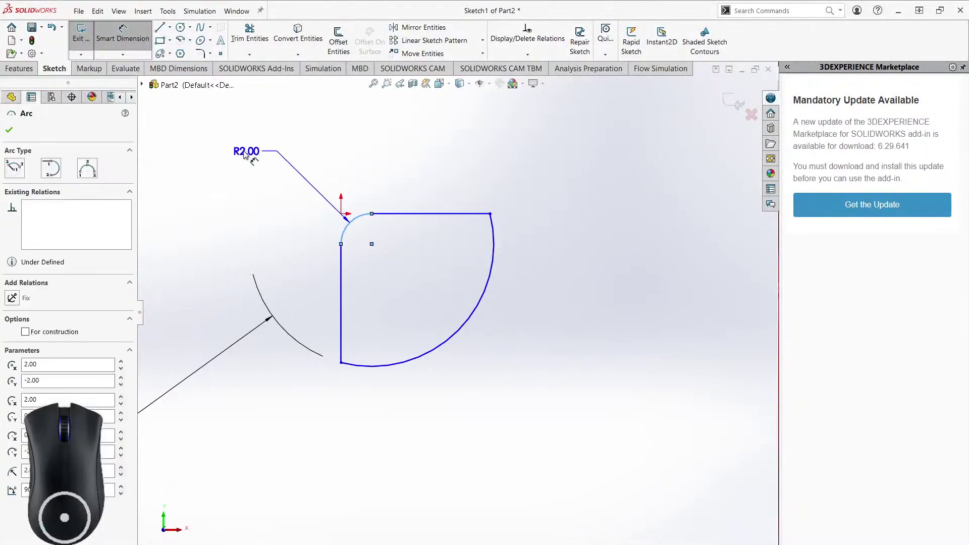
{"action": "left_click", "coordinate": [323, 266]}
{"action": "key", "text": "Return"}
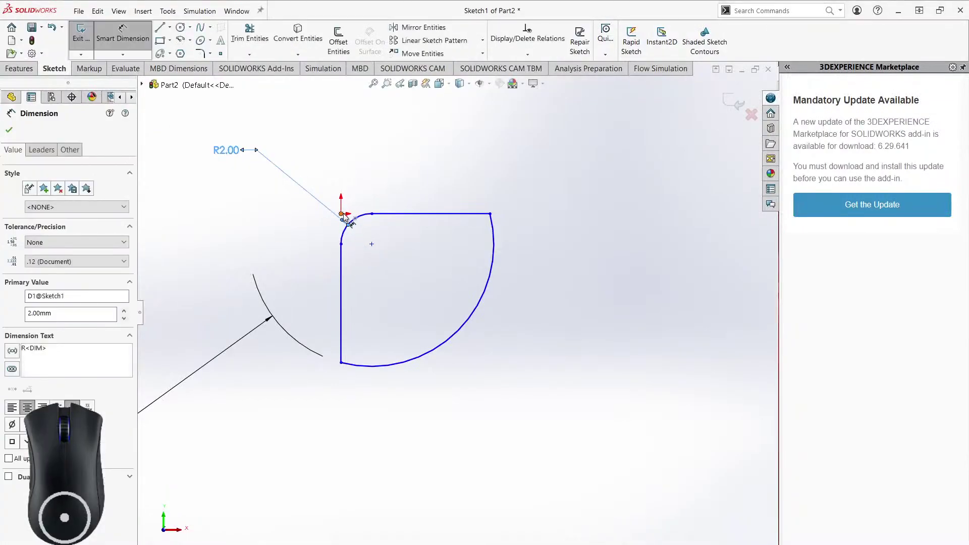
{"action": "left_click", "coordinate": [341, 214]}
{"action": "left_click", "coordinate": [370, 211]}
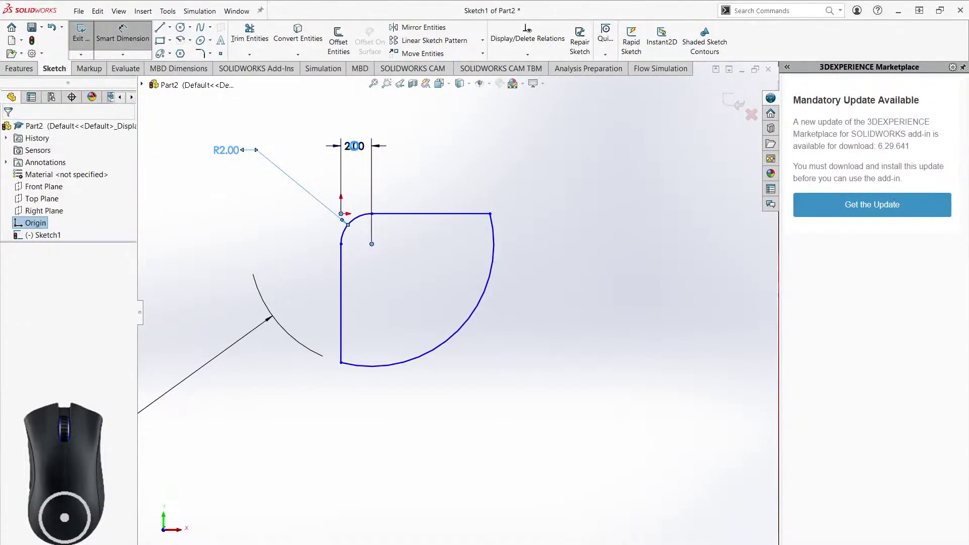
{"action": "left_click", "coordinate": [409, 238]}
{"action": "key", "text": "Return"}
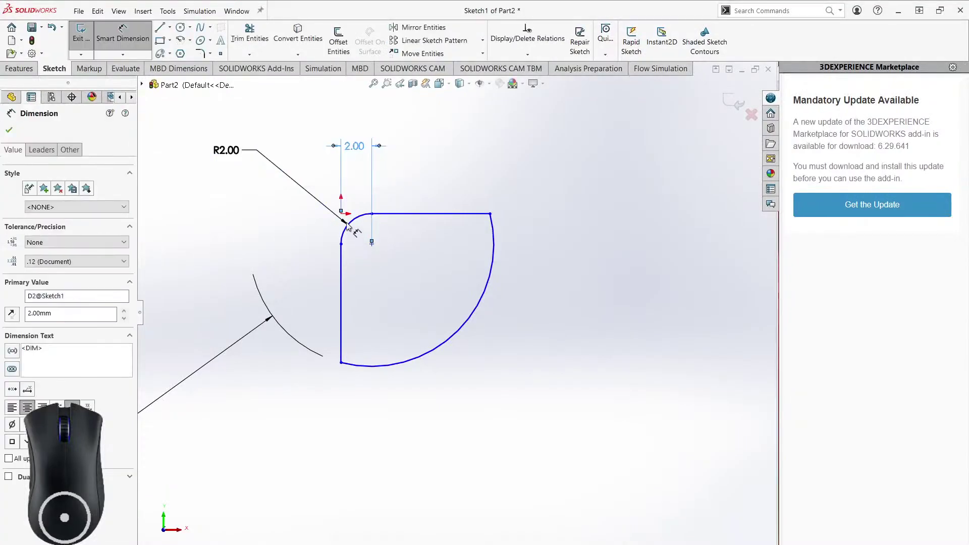
Add the vertical 2.00 corner offset and the 7.75 straight-side length, then end dimensioning.
{"action": "left_click", "coordinate": [363, 236]}
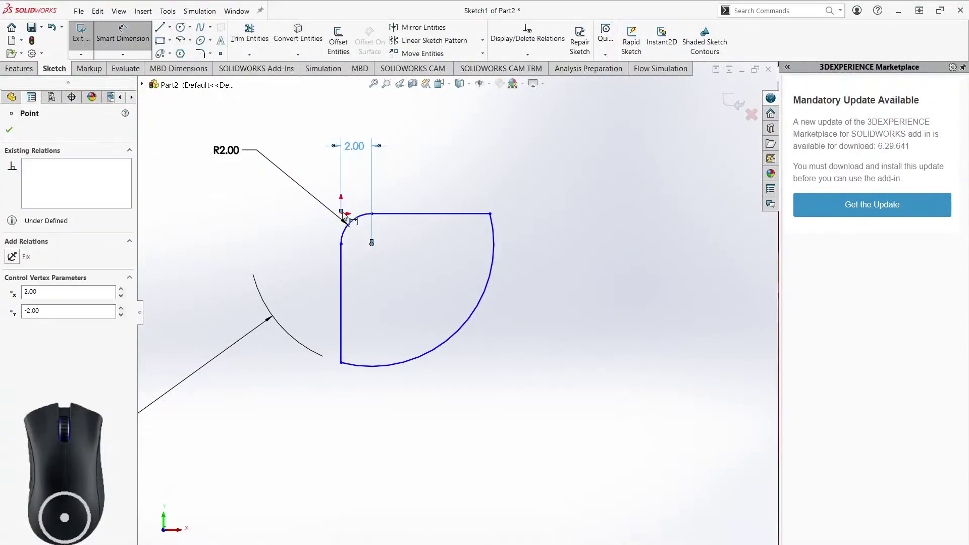
{"action": "left_click", "coordinate": [341, 214]}
{"action": "left_click", "coordinate": [246, 241]}
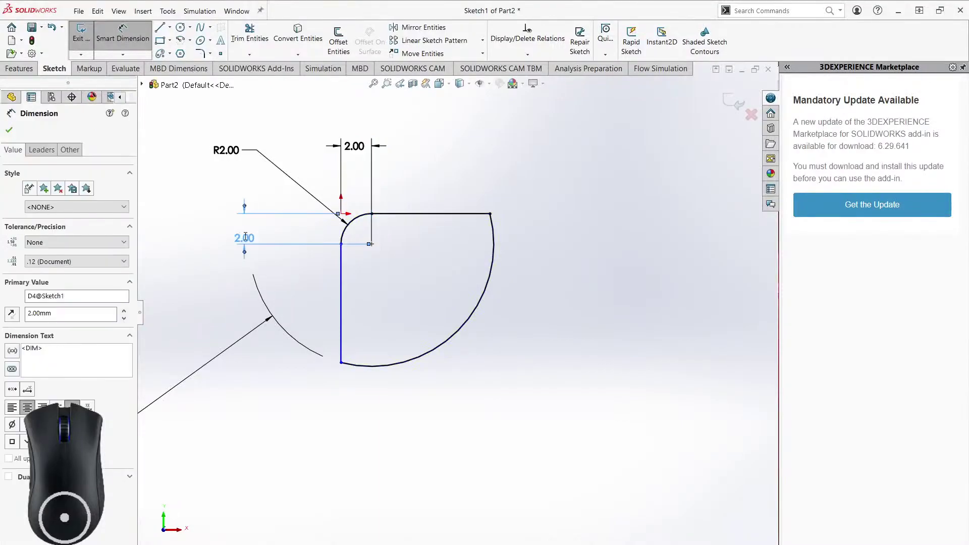
{"action": "left_click", "coordinate": [342, 281]}
{"action": "left_click", "coordinate": [191, 303]}
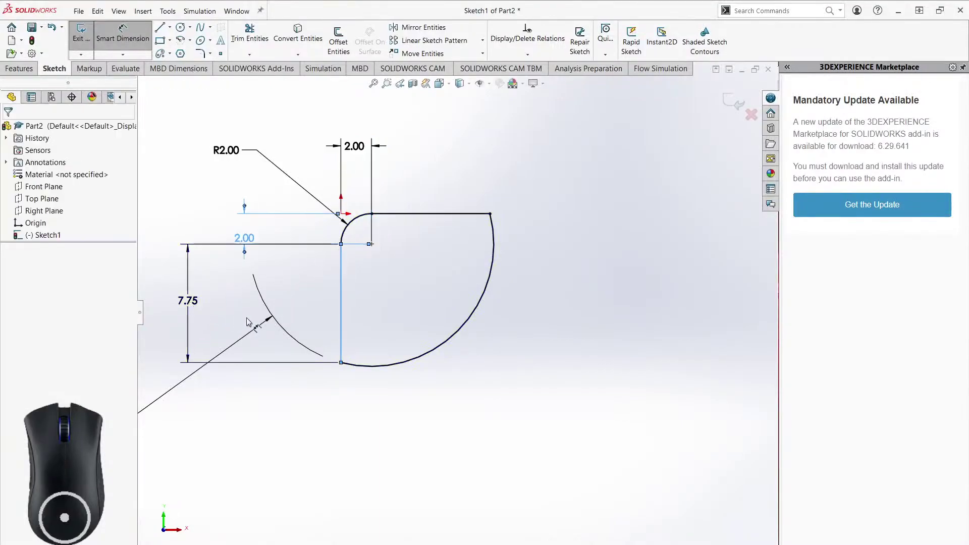
{"action": "right_click", "coordinate": [321, 388]}
{"action": "left_click", "coordinate": [376, 459]}
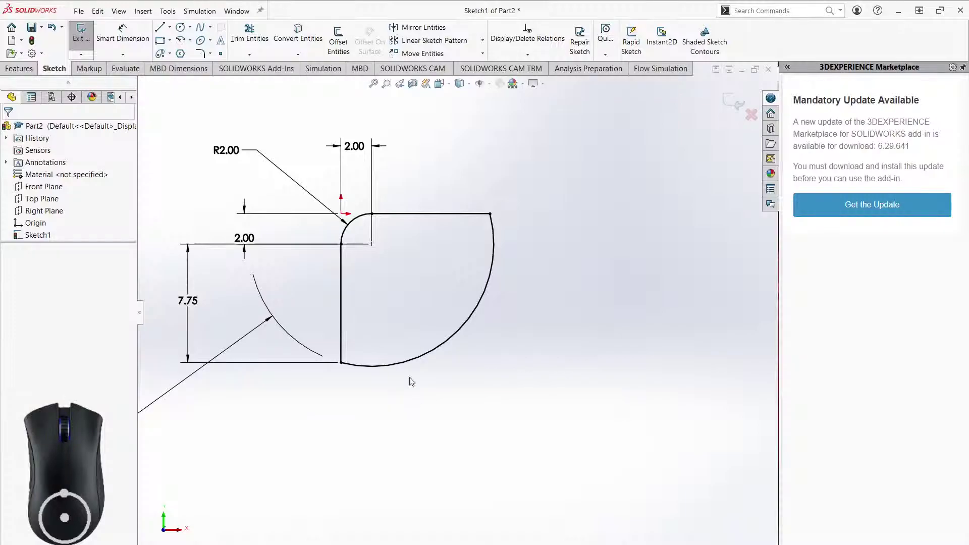
Check the Ø16.00 dimension, then switch to the Part1 window.
{"action": "middle_click_drag", "start_coordinate": [476, 398], "coordinate": [552, 408], "text": "ctrl"}
{"action": "mouse_move", "coordinate": [582, 336]}
{"action": "middle_mouse_down", "text": "ctrl"}
{"action": "mouse_move", "coordinate": [561, 366]}
{"action": "mouse_move", "coordinate": [404, 336]}
{"action": "middle_mouse_up", "text": "ctrl"}
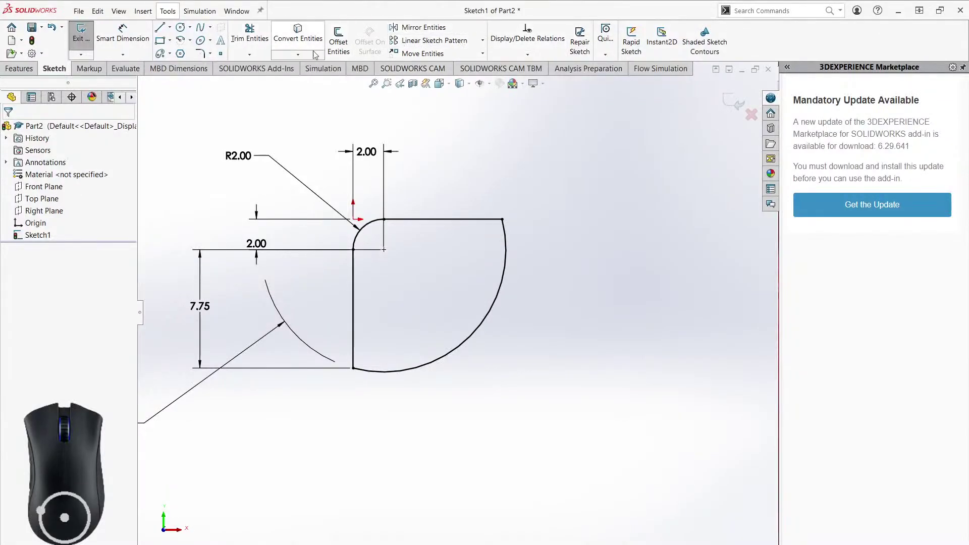
{"action": "scroll", "coordinate": [464, 200], "scroll_direction": "up", "scroll_amount": 4}
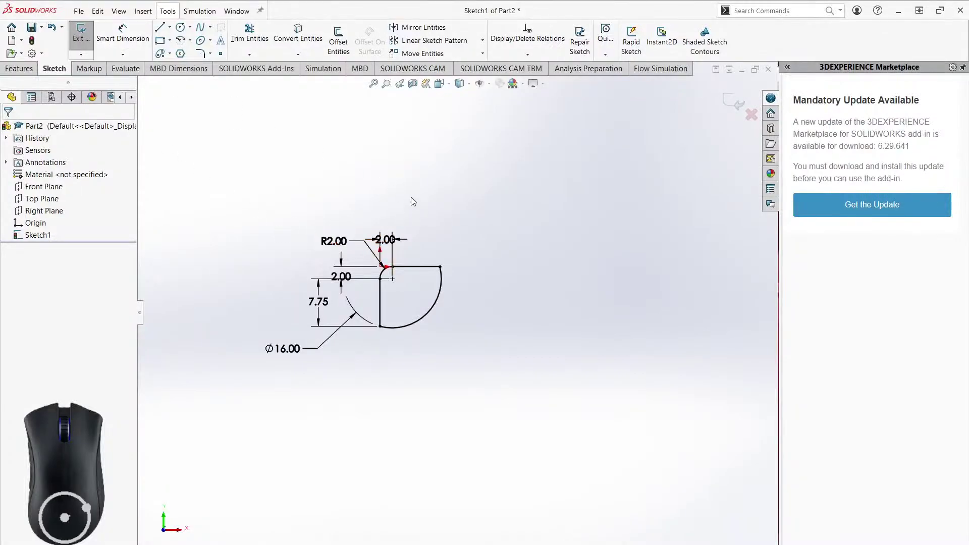
{"action": "middle_click_drag", "start_coordinate": [431, 196], "coordinate": [419, 228], "text": "ctrl"}
{"action": "left_click", "coordinate": [283, 544]}
{"action": "left_click", "coordinate": [226, 538]}
Create Sketch7 on the block's flat face and convert its edges with Select chain.
{"action": "mouse_move", "coordinate": [603, 400]}
{"action": "middle_mouse_down"}
{"action": "mouse_move", "coordinate": [630, 358]}
{"action": "mouse_move", "coordinate": [666, 376]}
{"action": "mouse_move", "coordinate": [583, 372]}
{"action": "middle_mouse_up"}
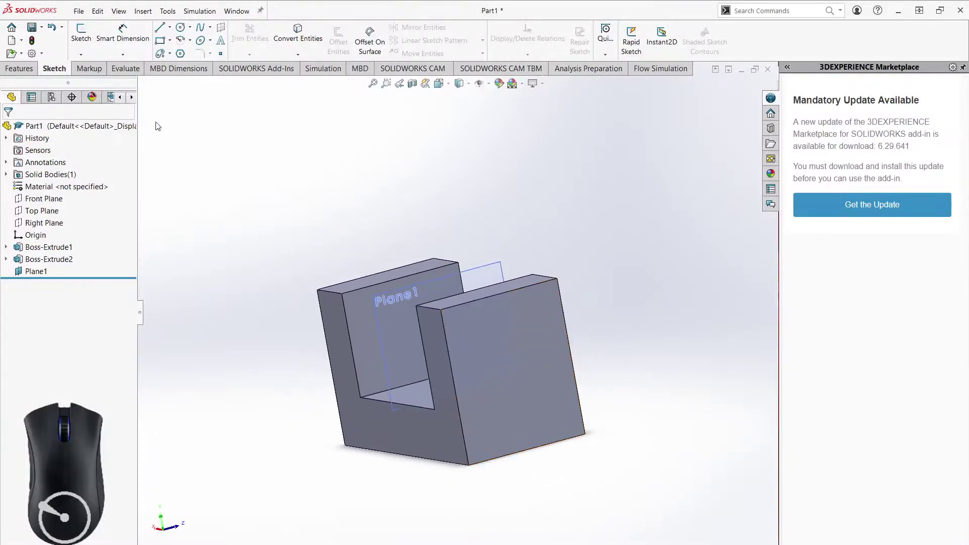
{"action": "left_click", "coordinate": [77, 38]}
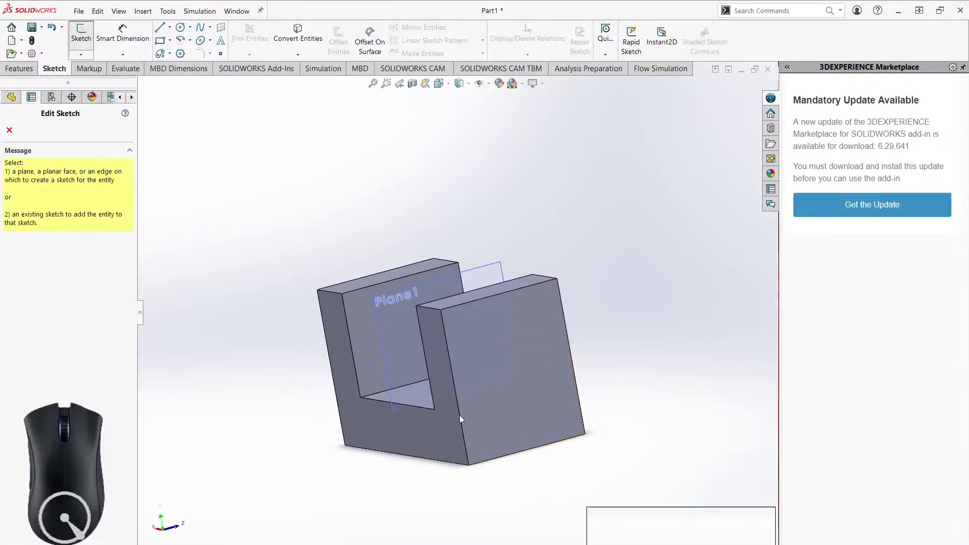
{"action": "left_click", "coordinate": [535, 422]}
{"action": "left_click", "coordinate": [297, 38]}
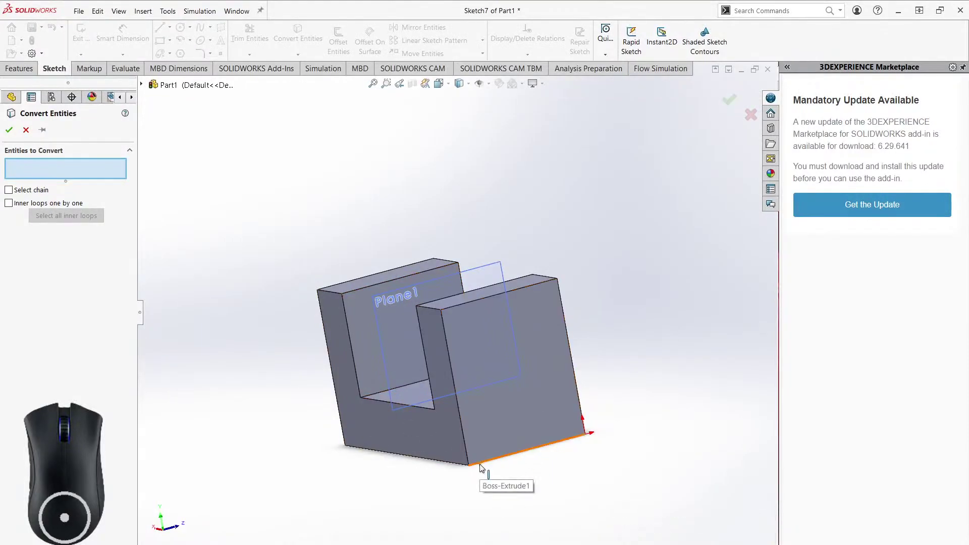
{"action": "left_click", "coordinate": [533, 411]}
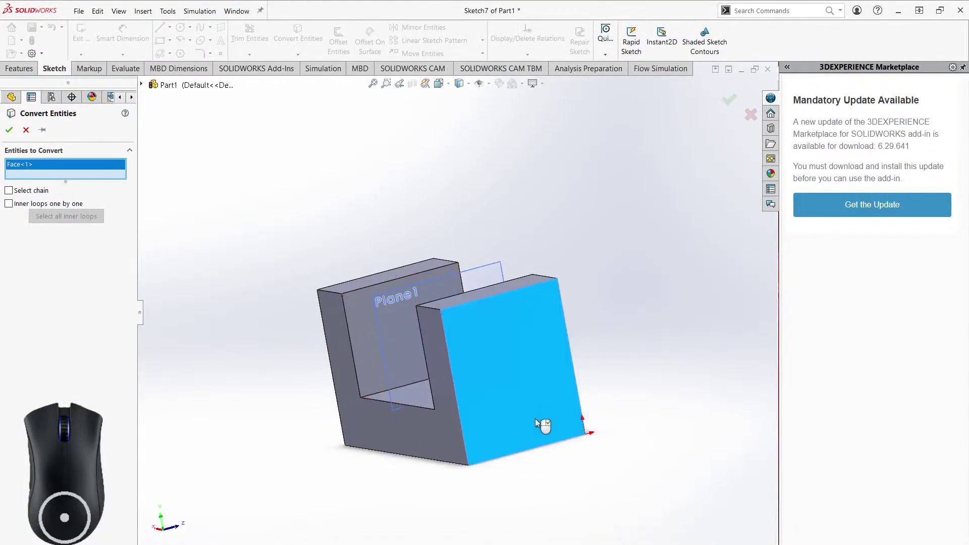
{"action": "left_click", "coordinate": [8, 191]}
{"action": "left_click", "coordinate": [8, 204]}
{"action": "left_click", "coordinate": [9, 130]}
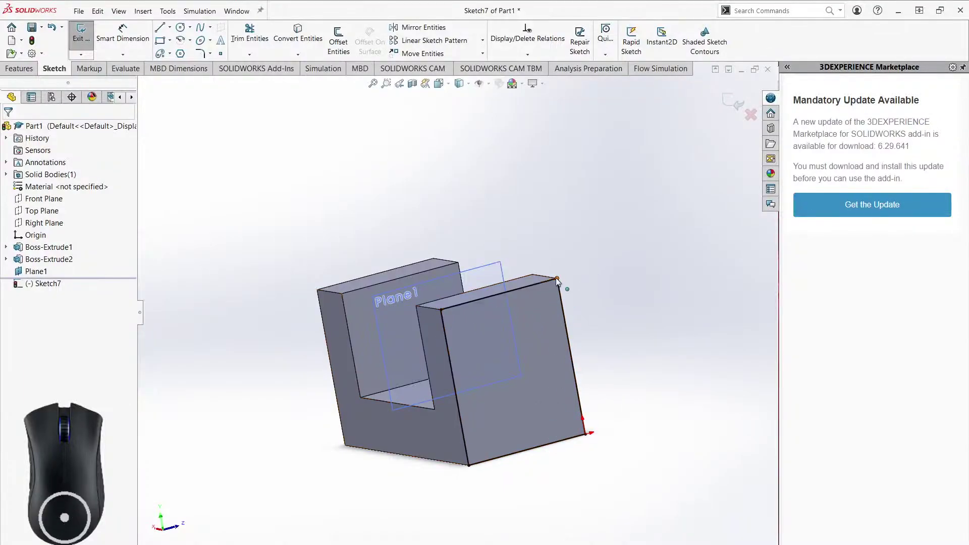
{"action": "middle_click_drag", "start_coordinate": [562, 317], "coordinate": [635, 383]}
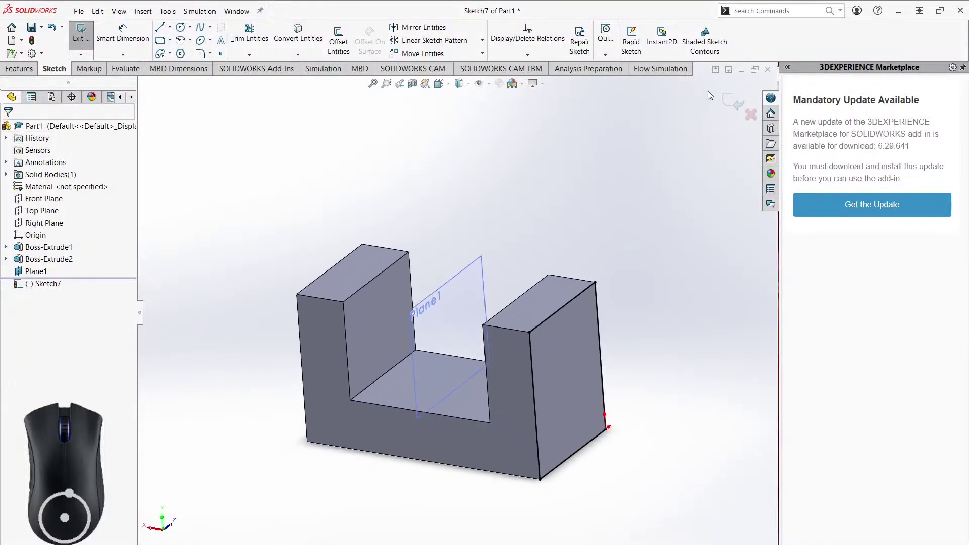
Start another sketch, try the U-shaped front face, then clear the selection.
{"action": "left_click", "coordinate": [82, 40]}
{"action": "left_click", "coordinate": [324, 350]}
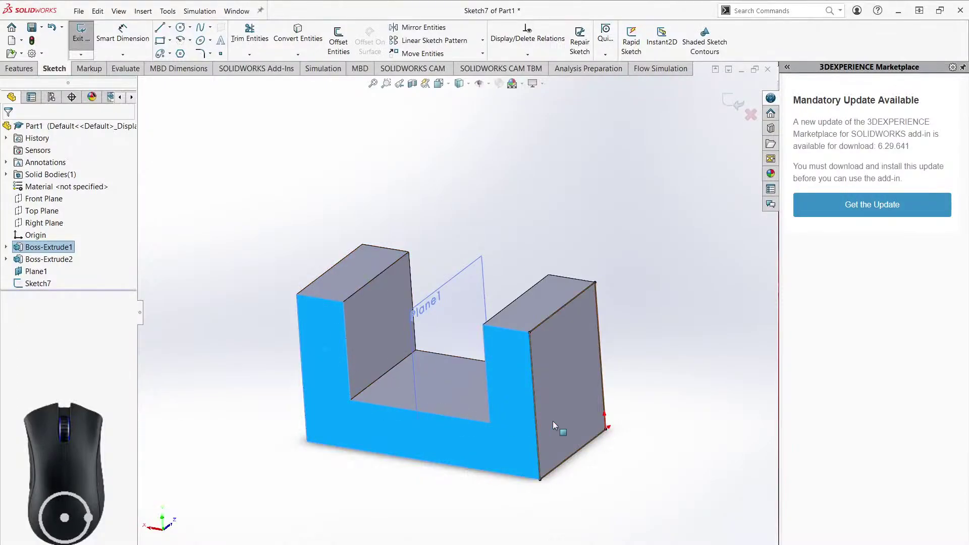
{"action": "middle_click_drag", "start_coordinate": [653, 457], "coordinate": [665, 433]}
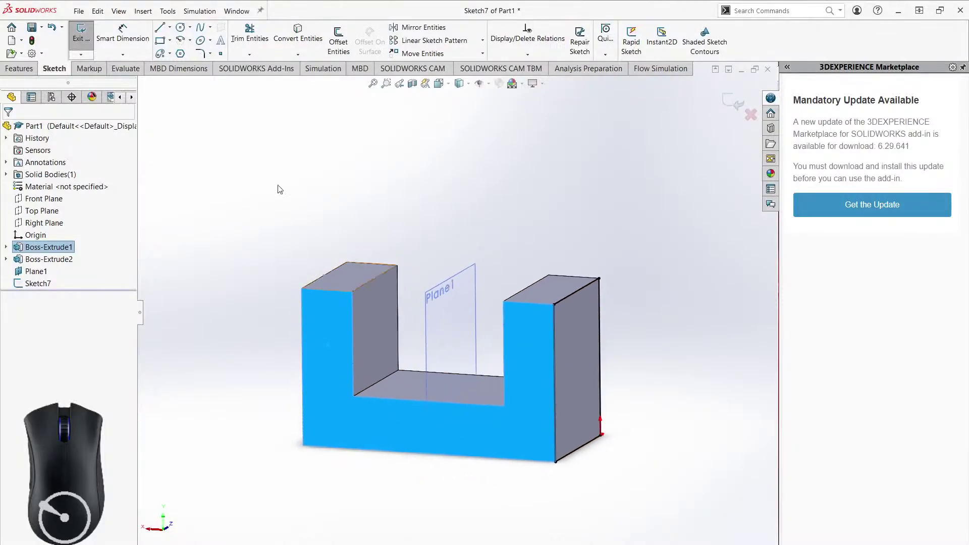
{"action": "left_click", "coordinate": [213, 167]}
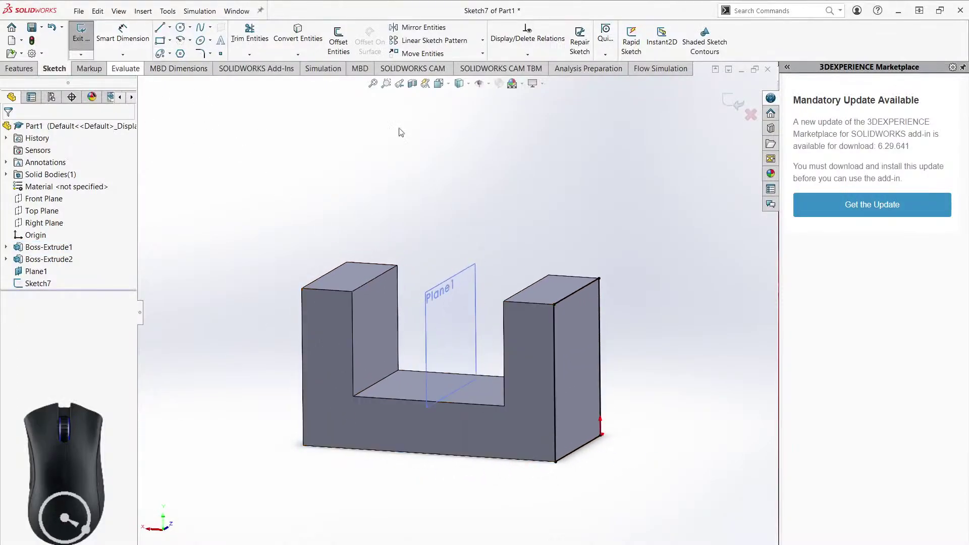
Start Sketch8 on the U-shaped front face and convert its outline to sketch lines.
{"action": "left_click", "coordinate": [81, 34]}
{"action": "left_click", "coordinate": [316, 356]}
{"action": "left_click", "coordinate": [298, 33]}
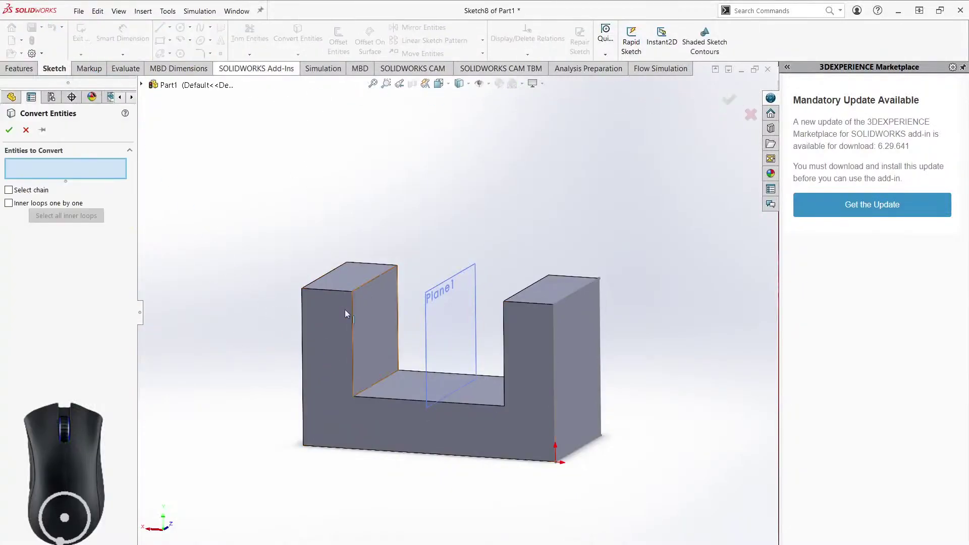
{"action": "left_click", "coordinate": [318, 334]}
{"action": "left_click", "coordinate": [9, 130]}
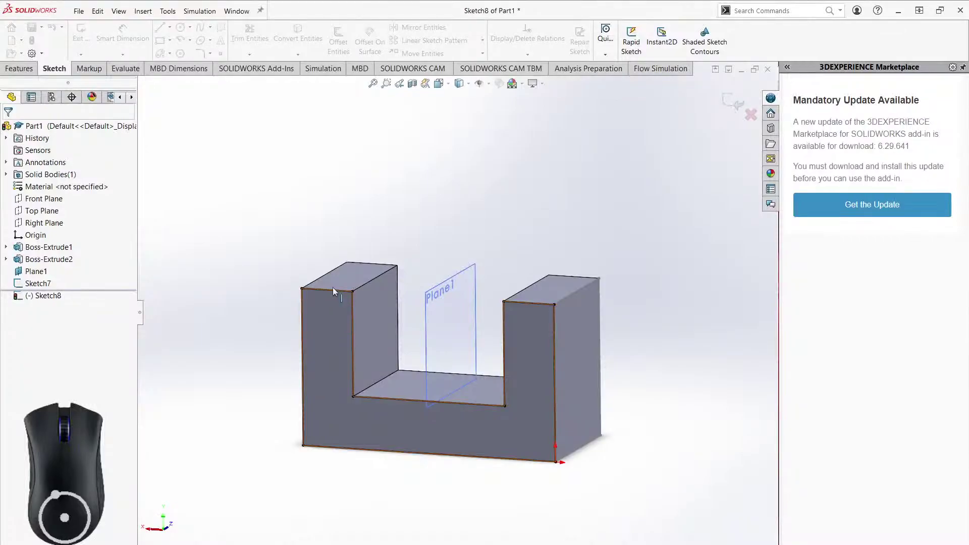
Inspect the converted U outline by selecting its top and inner vertical edges.
{"action": "right_click", "coordinate": [270, 295]}
{"action": "left_click", "coordinate": [229, 305]}
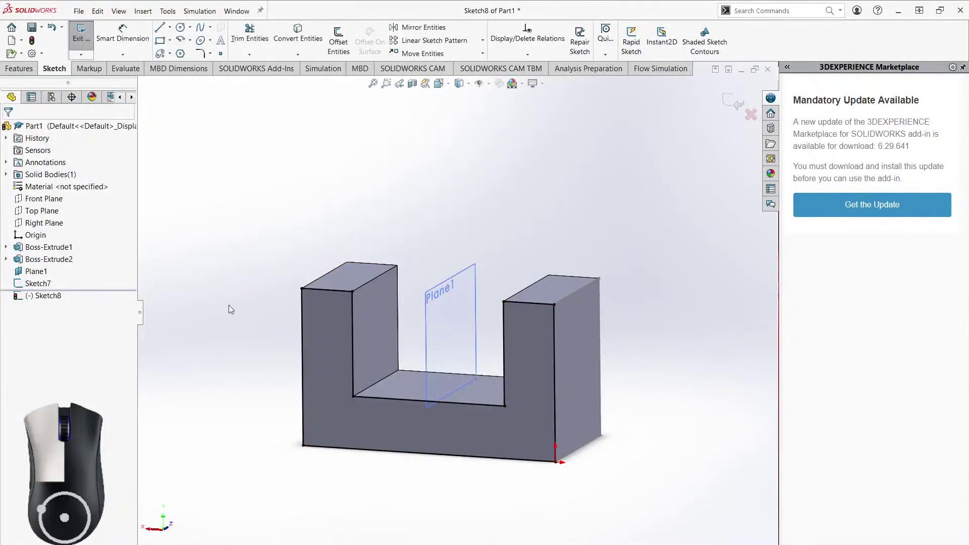
{"action": "left_click", "coordinate": [326, 290]}
{"action": "left_click", "coordinate": [287, 325]}
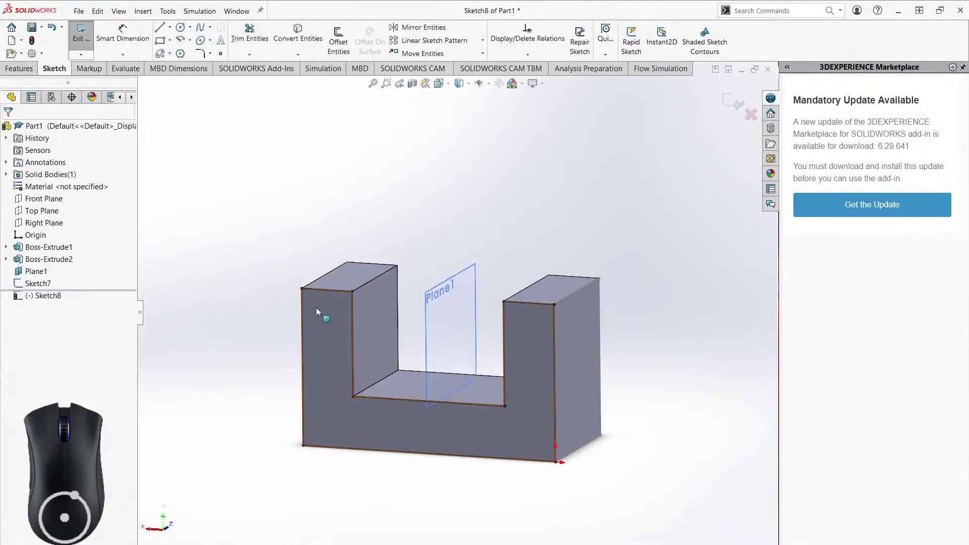
{"action": "middle_click_drag", "start_coordinate": [292, 296], "coordinate": [418, 252]}
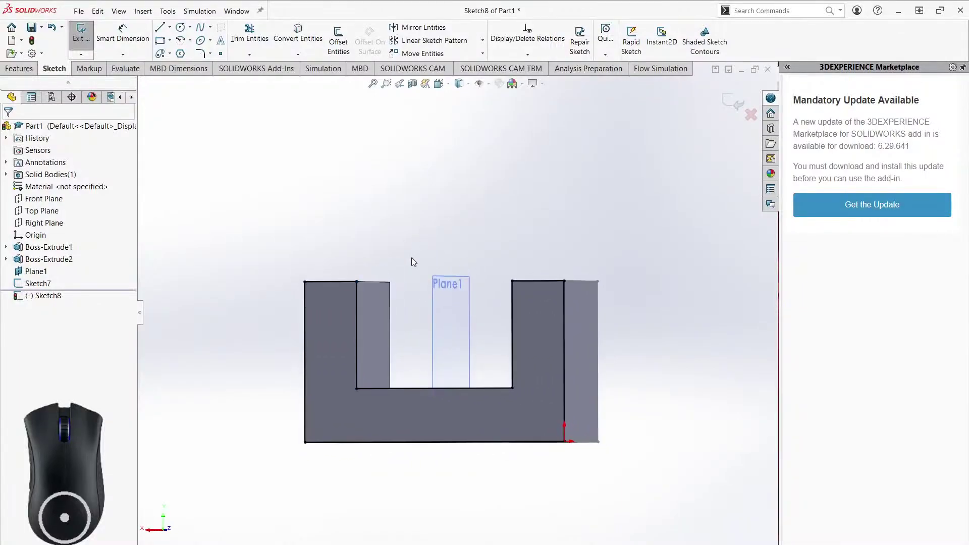
{"action": "left_click", "coordinate": [358, 299]}
{"action": "left_click", "coordinate": [262, 269]}
Select the U-shaped block's inner and outer edges for Offset Entities.
{"action": "left_click", "coordinate": [335, 39]}
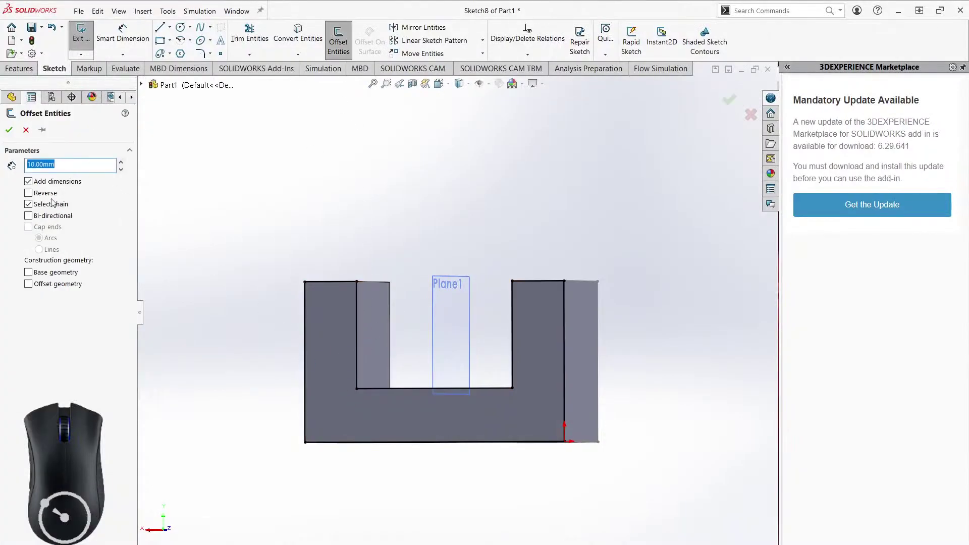
{"action": "left_click", "coordinate": [321, 283]}
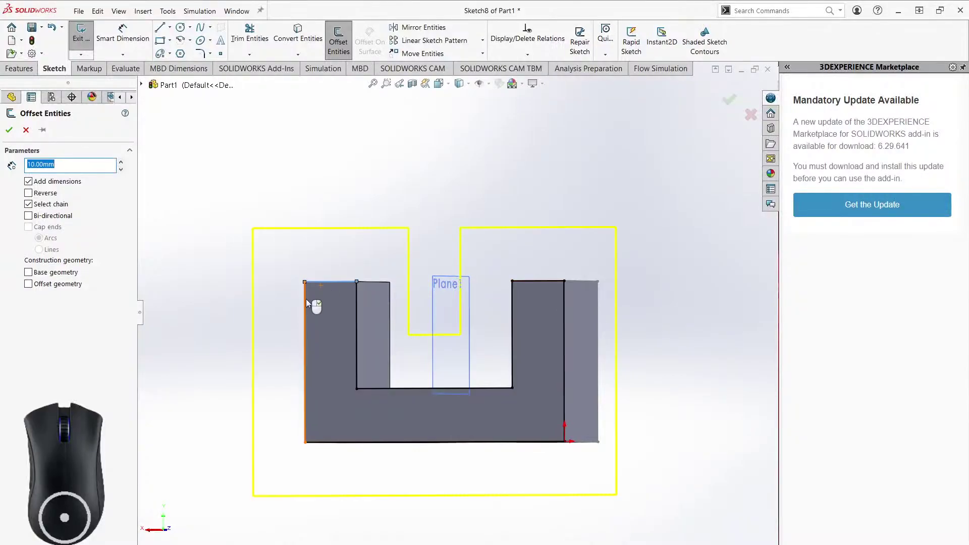
{"action": "left_click", "coordinate": [356, 295]}
{"action": "middle_click_drag", "start_coordinate": [360, 332], "coordinate": [377, 413]}
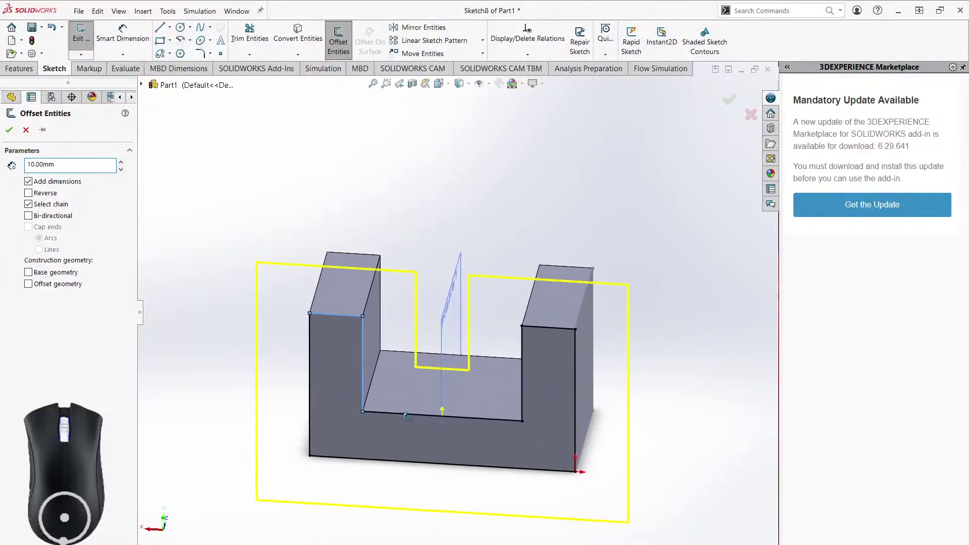
{"action": "left_click", "coordinate": [377, 413]}
{"action": "left_click", "coordinate": [521, 361]}
{"action": "left_click", "coordinate": [574, 361]}
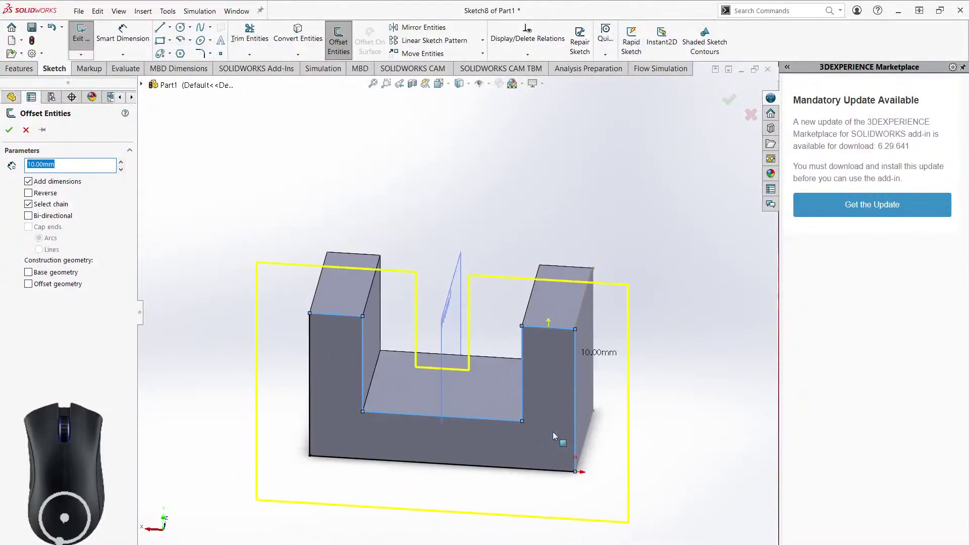
{"action": "left_click", "coordinate": [310, 331]}
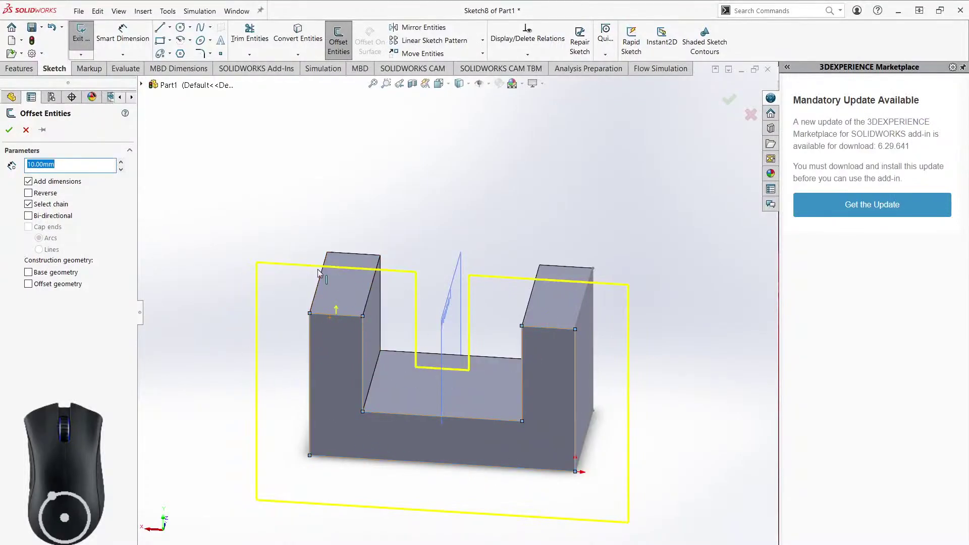
Apply and confirm the 2.00 offset outline, then nudge its dimension slightly right.
{"action": "key", "text": "Return"}
{"action": "middle_click_drag", "start_coordinate": [487, 298], "coordinate": [535, 269]}
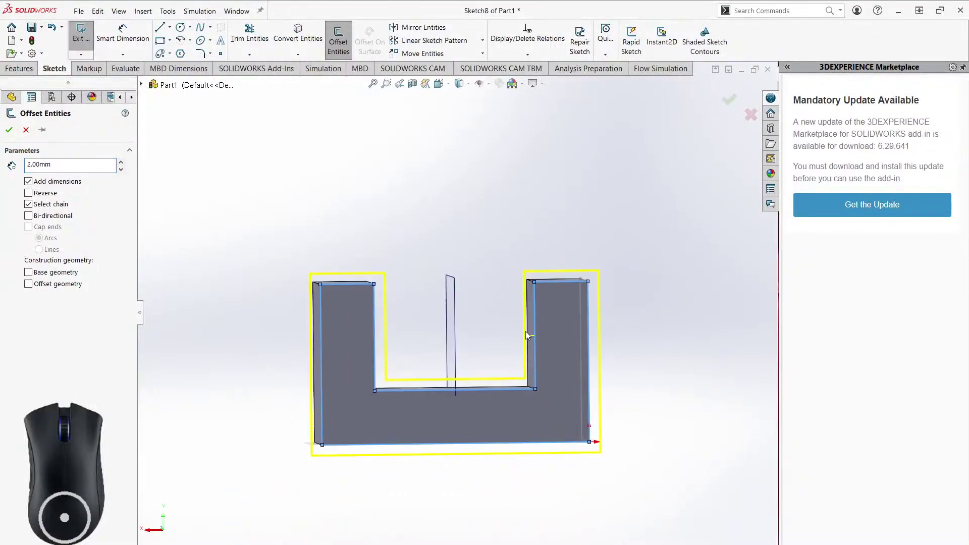
{"action": "left_click", "coordinate": [8, 131]}
{"action": "middle_click_drag", "start_coordinate": [607, 265], "coordinate": [565, 252]}
{"action": "left_click_drag", "start_coordinate": [326, 274], "coordinate": [330, 273]}
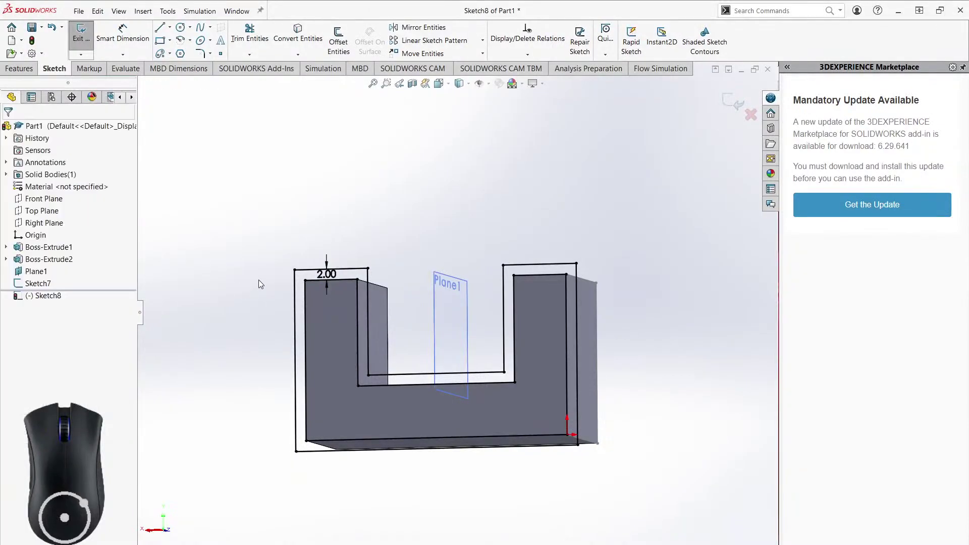
{"action": "middle_click_drag", "start_coordinate": [609, 440], "coordinate": [656, 479]}
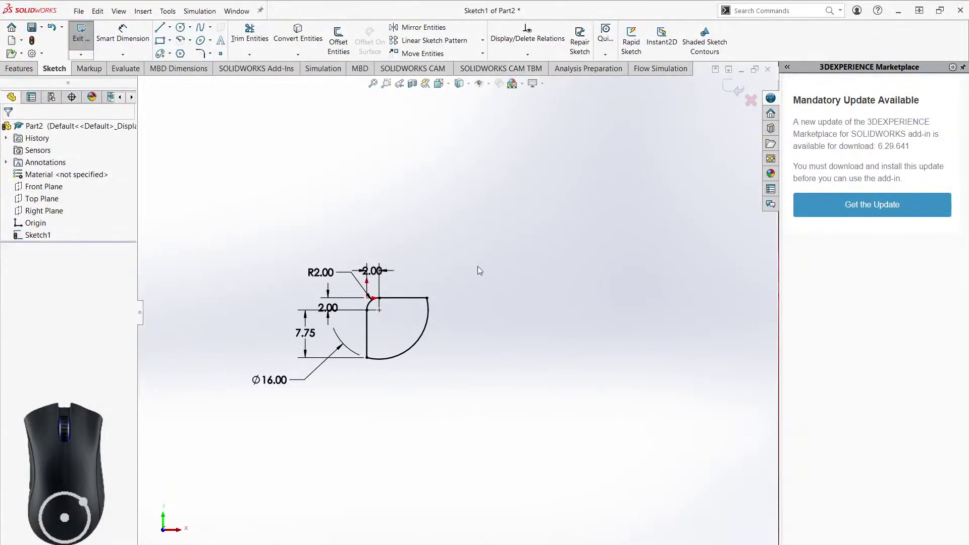
Draw a vertical line right of the profile and convert it to a centerline.
{"action": "left_click", "coordinate": [159, 30]}
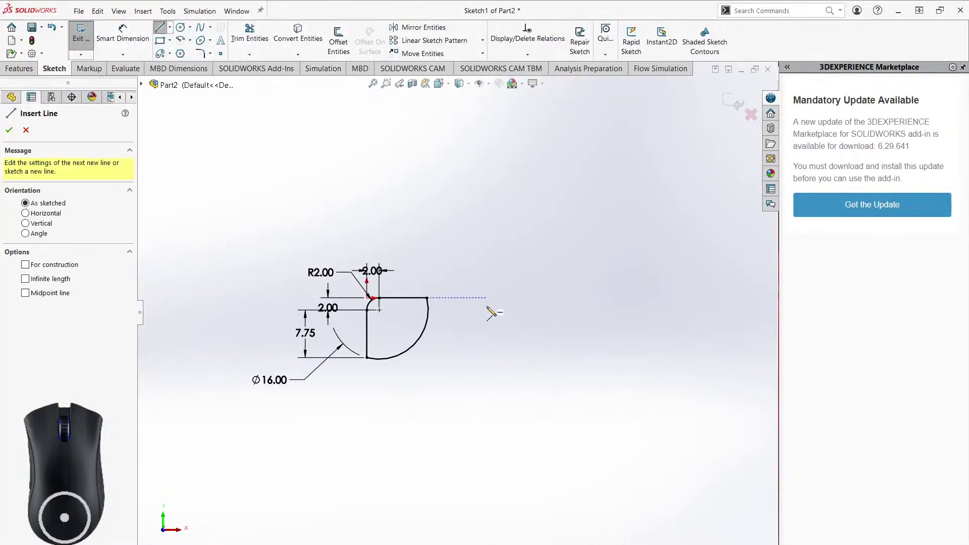
{"action": "left_click", "coordinate": [486, 298]}
{"action": "left_click", "coordinate": [486, 377]}
{"action": "double_click", "coordinate": [539, 289]}
{"action": "right_click", "coordinate": [581, 282]}
{"action": "left_click", "coordinate": [607, 291]}
{"action": "left_click", "coordinate": [485, 330]}
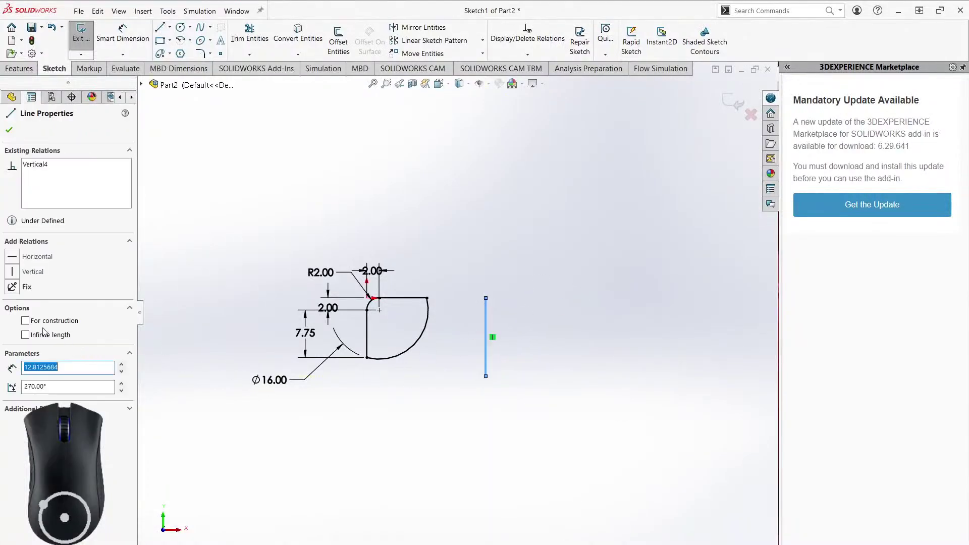
{"action": "left_click", "coordinate": [27, 323]}
{"action": "left_click", "coordinate": [337, 447]}
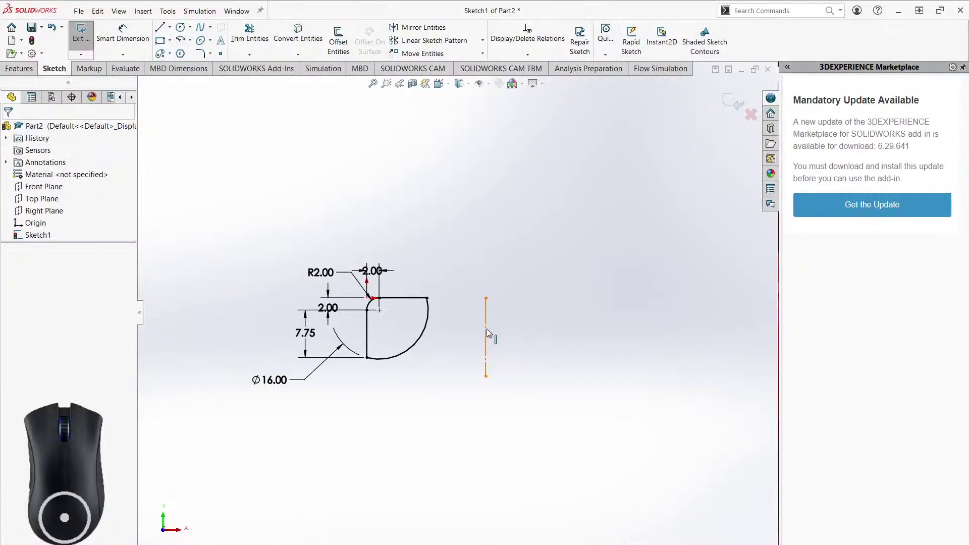
Dimension the centerline 20.00 from the origin and add a length dimension.
{"action": "left_click", "coordinate": [122, 38]}
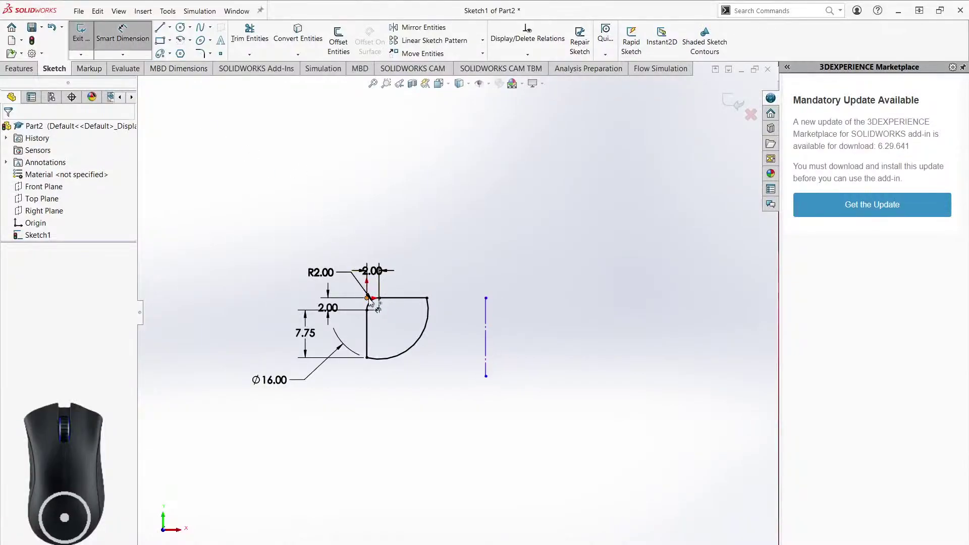
{"action": "left_click", "coordinate": [367, 298]}
{"action": "left_click", "coordinate": [485, 314]}
{"action": "left_click", "coordinate": [434, 199]}
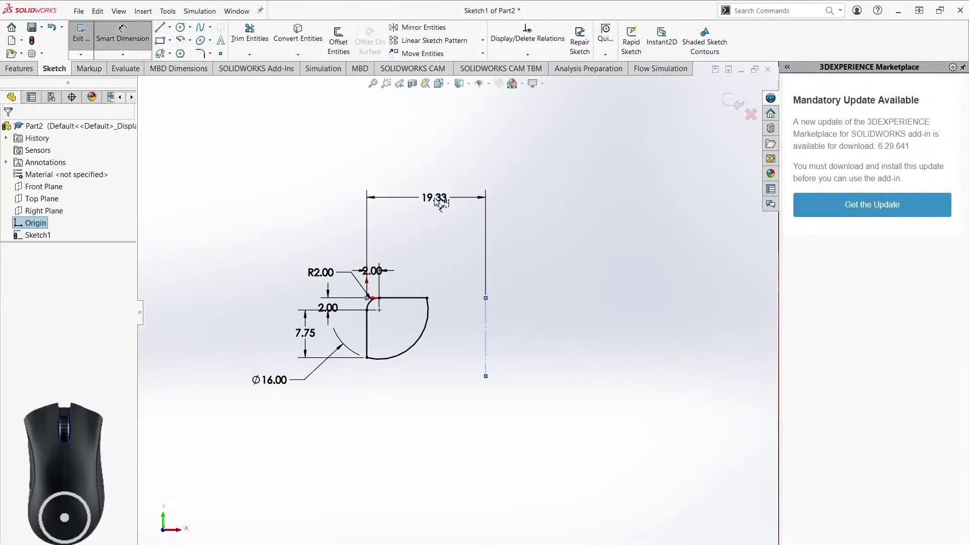
{"action": "type", "text": "20"}
{"action": "key", "text": "Return"}
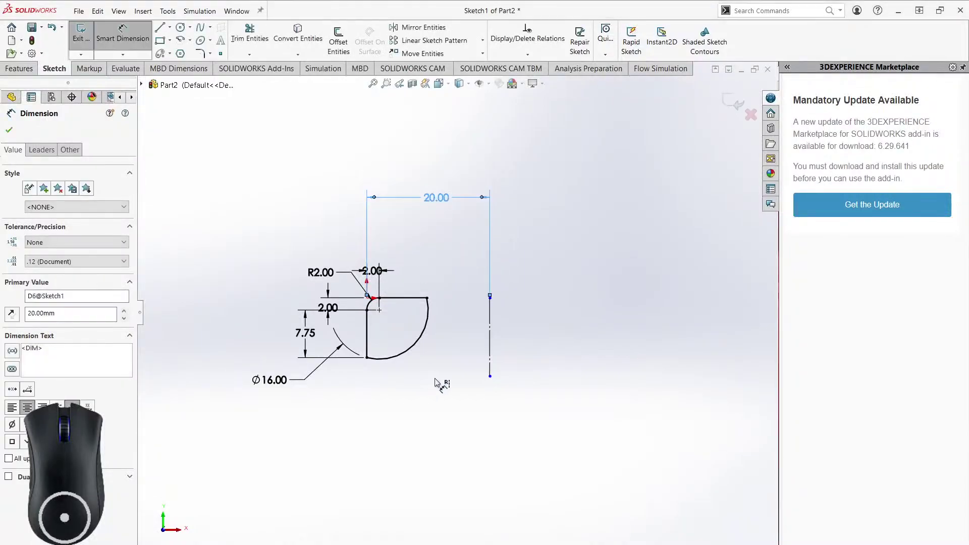
{"action": "left_click", "coordinate": [490, 335]}
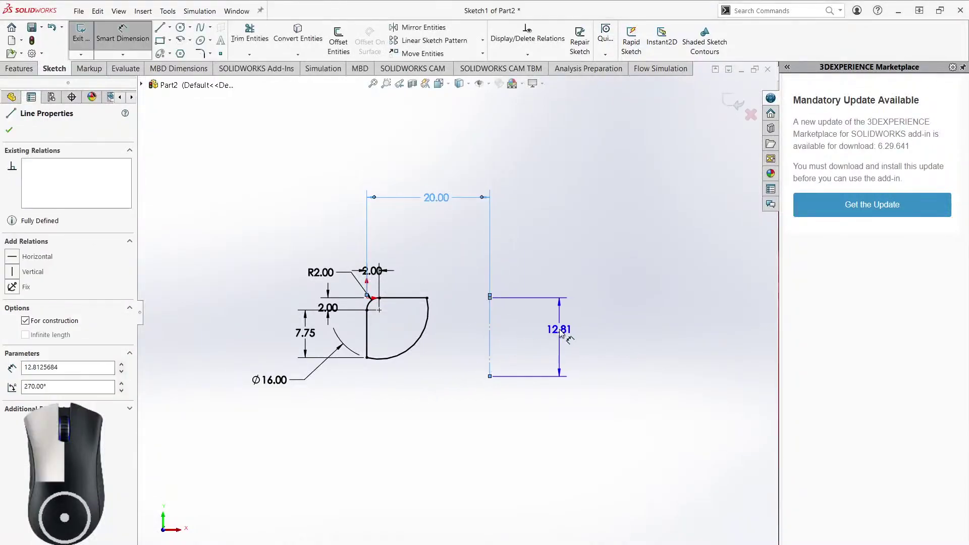
{"action": "left_click", "coordinate": [573, 354]}
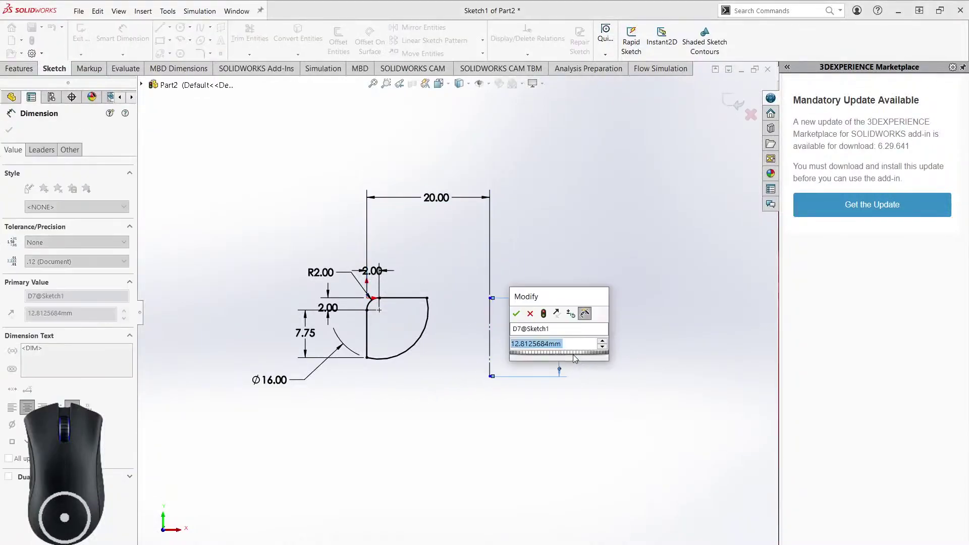
{"action": "right_click", "coordinate": [549, 415]}
{"action": "left_click", "coordinate": [559, 447]}
{"action": "key", "text": "Escape"}
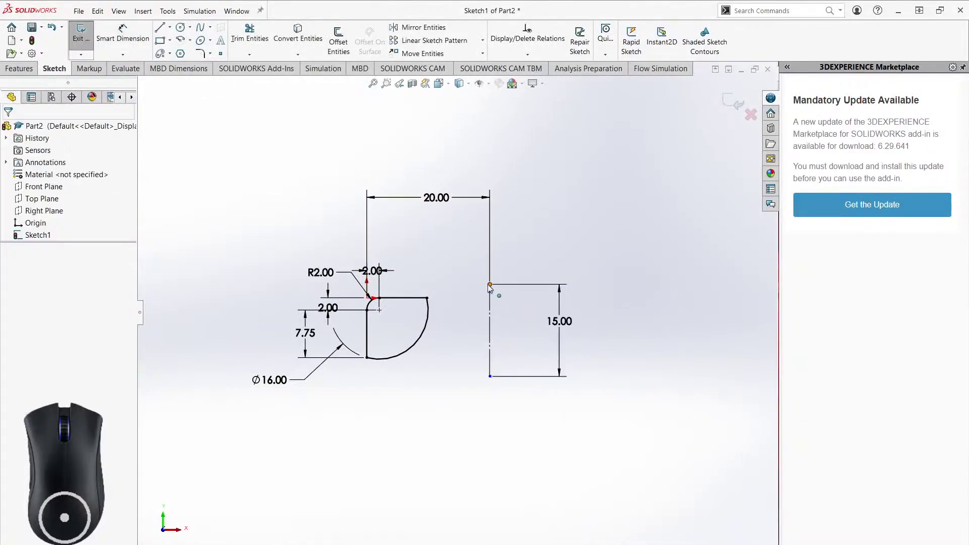
Lower the centerline's bottom and set it 15.00 below the rounded corner's arc centre.
{"action": "mouse_move", "coordinate": [489, 377]}
{"action": "left_mouse_down"}
{"action": "mouse_move", "coordinate": [490, 402]}
{"action": "mouse_move", "coordinate": [484, 392]}
{"action": "mouse_move", "coordinate": [479, 405]}
{"action": "left_mouse_up"}
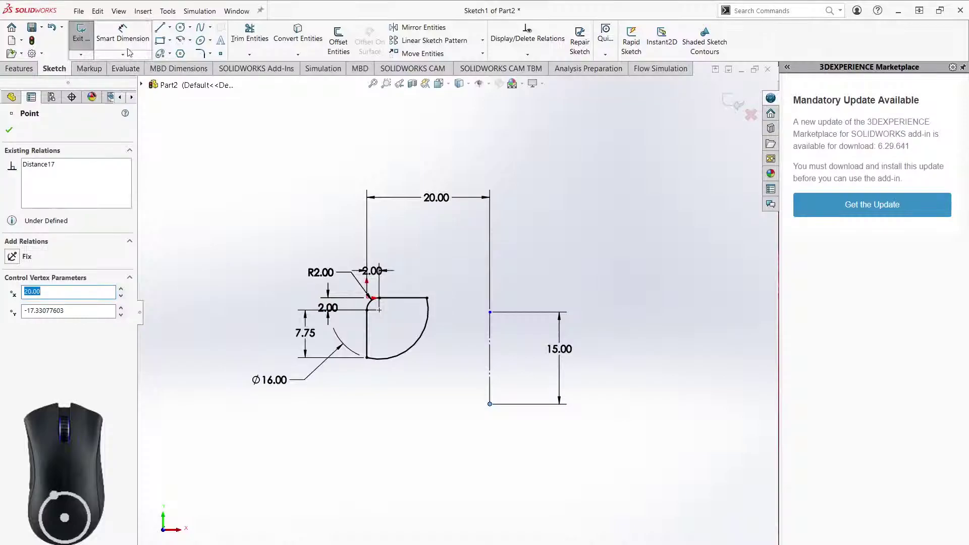
{"action": "scroll", "coordinate": [522, 319], "scroll_direction": "down", "scroll_amount": 2}
{"action": "scroll", "coordinate": [491, 319], "scroll_direction": "down", "scroll_amount": 1}
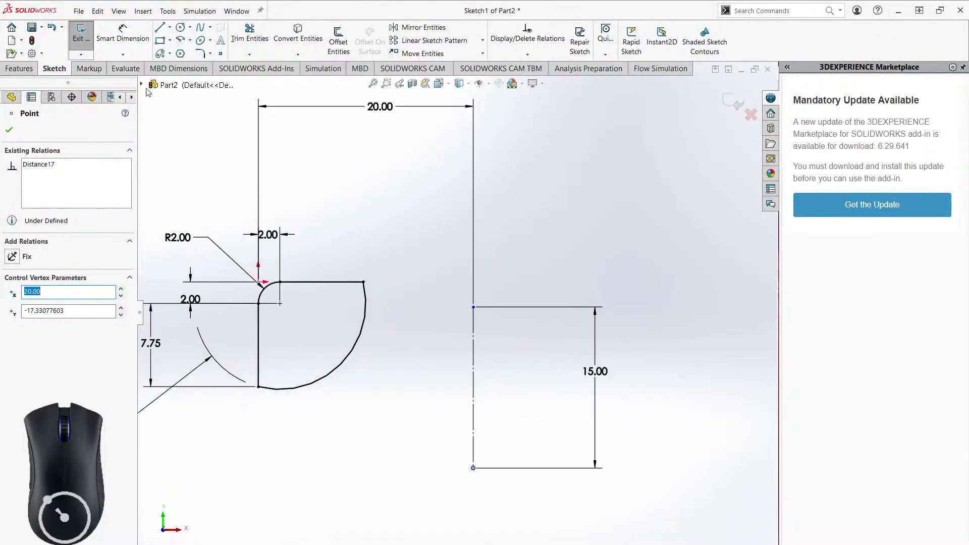
{"action": "left_click", "coordinate": [123, 38]}
{"action": "left_click", "coordinate": [280, 303]}
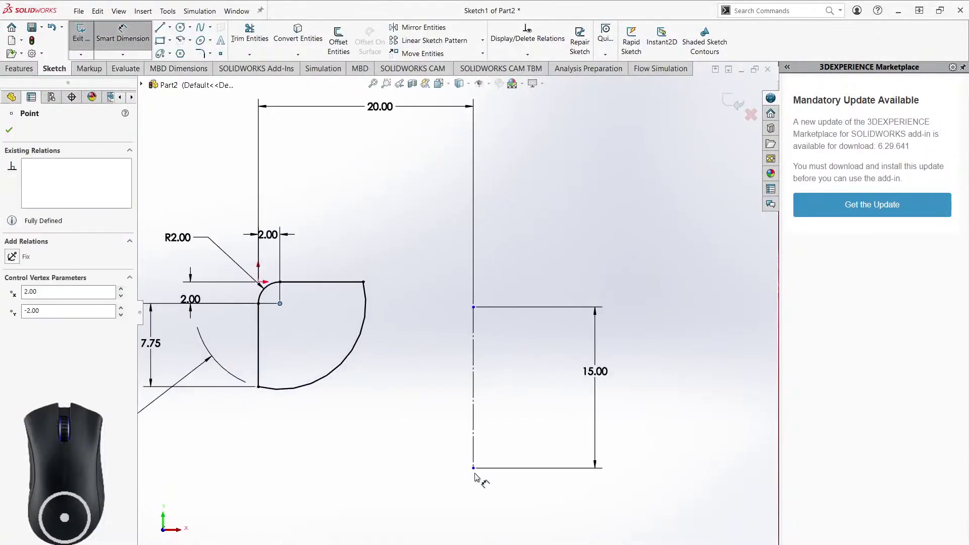
{"action": "left_click", "coordinate": [474, 468]}
{"action": "left_click", "coordinate": [692, 415]}
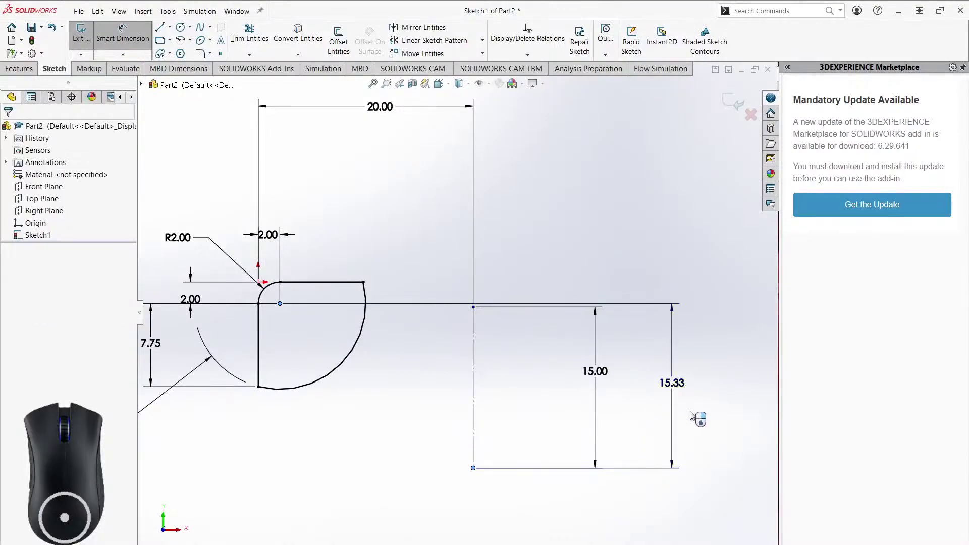
{"action": "type", "text": "15"}
{"action": "key", "text": "Return"}
{"action": "right_click", "coordinate": [727, 429]}
{"action": "left_click", "coordinate": [749, 460]}
Move the 15.00 dimension to the left of the centerline and recentre the view.
{"action": "scroll", "coordinate": [567, 423], "scroll_direction": "up", "scroll_amount": 4}
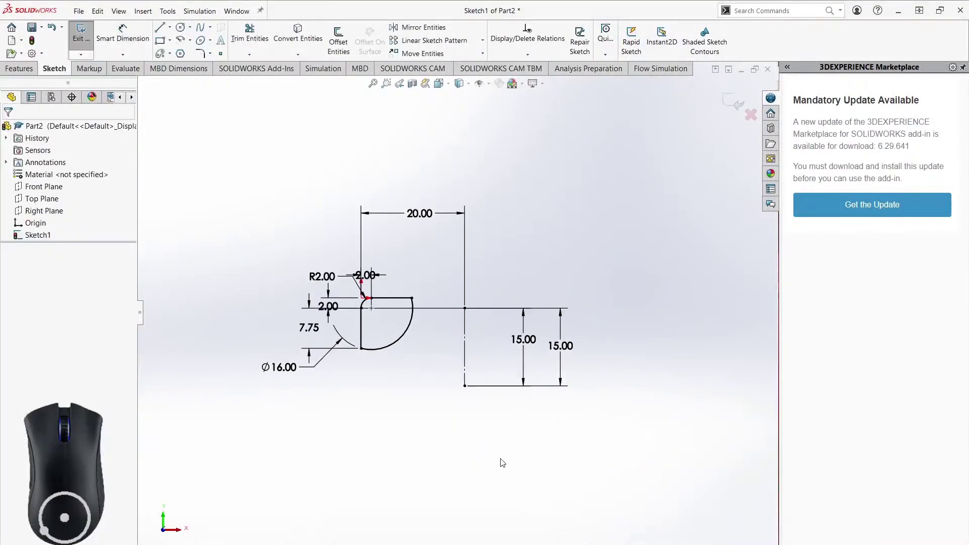
{"action": "left_click_drag", "start_coordinate": [566, 348], "coordinate": [446, 353]}
{"action": "left_click", "coordinate": [446, 354]}
{"action": "left_click", "coordinate": [552, 361]}
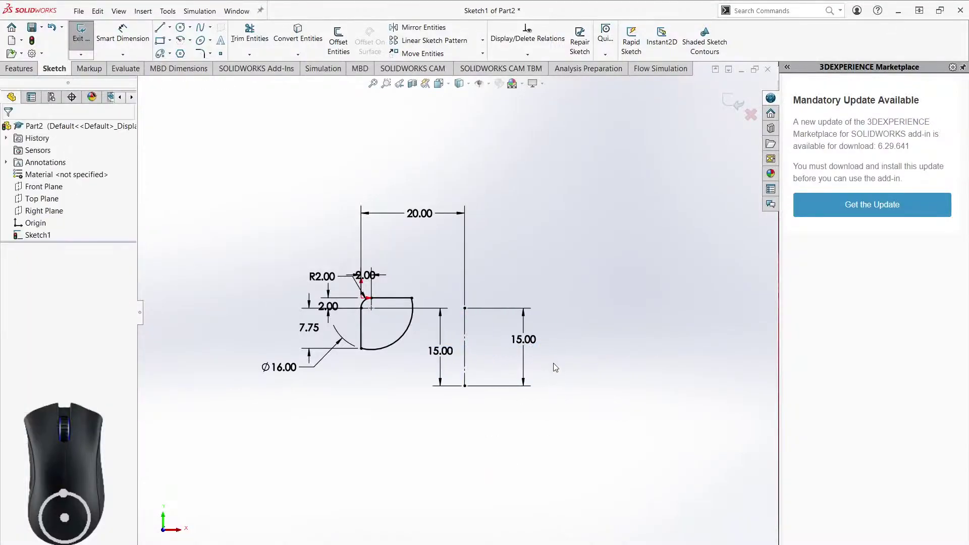
{"action": "middle_click_drag", "start_coordinate": [549, 350], "coordinate": [508, 374], "text": "ctrl"}
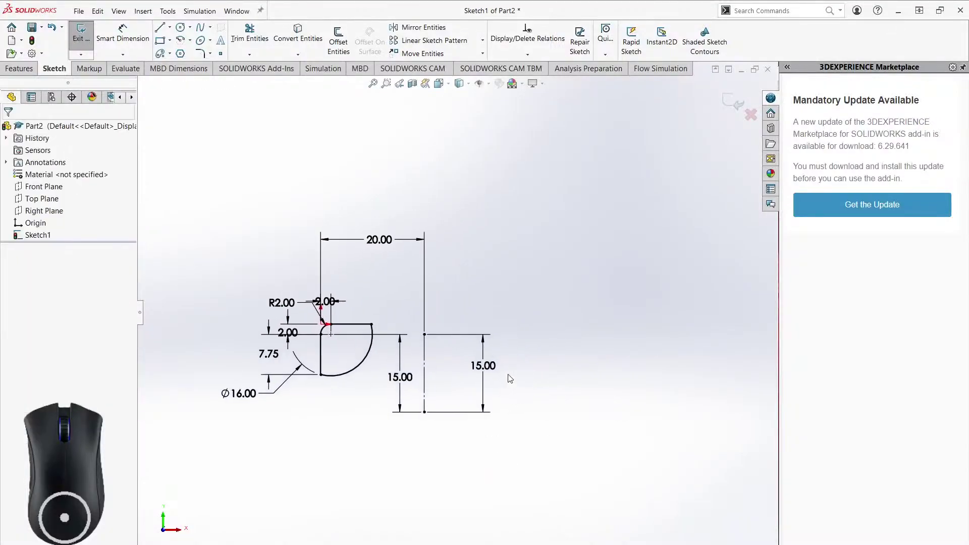
Select the profile's two lines and two arcs for Mirror Entities.
{"action": "left_click", "coordinate": [422, 28]}
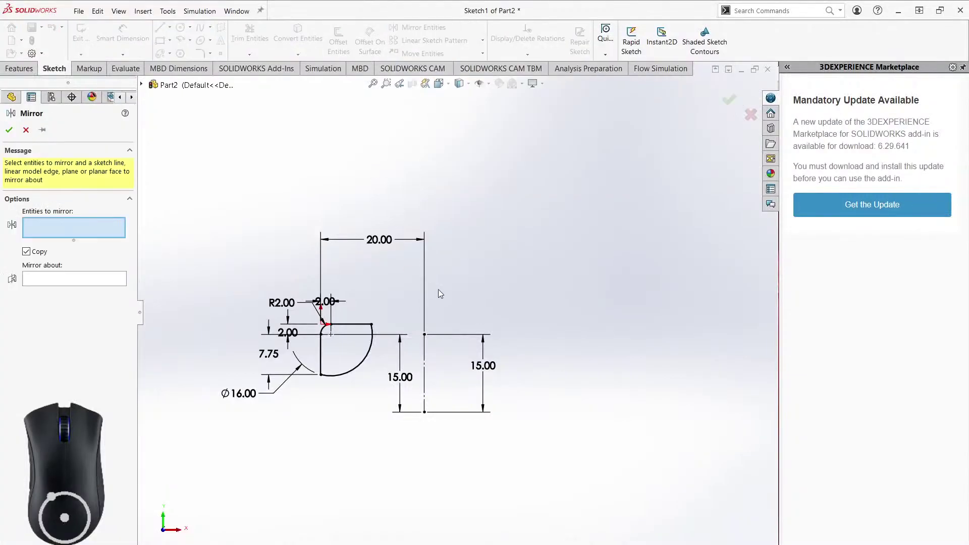
{"action": "scroll", "coordinate": [323, 331], "scroll_direction": "up", "scroll_amount": 5}
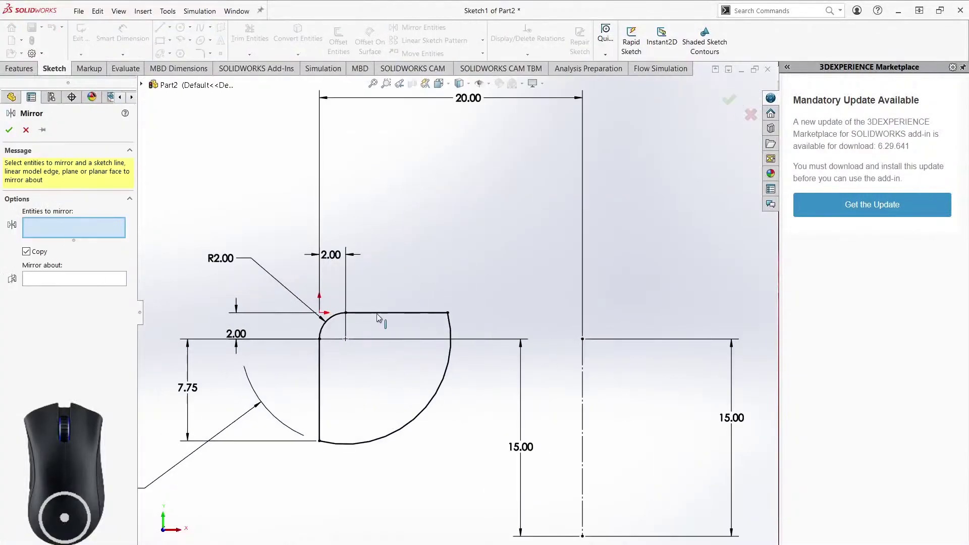
{"action": "left_click", "coordinate": [377, 313]}
{"action": "left_click", "coordinate": [331, 320]}
{"action": "left_click", "coordinate": [320, 383]}
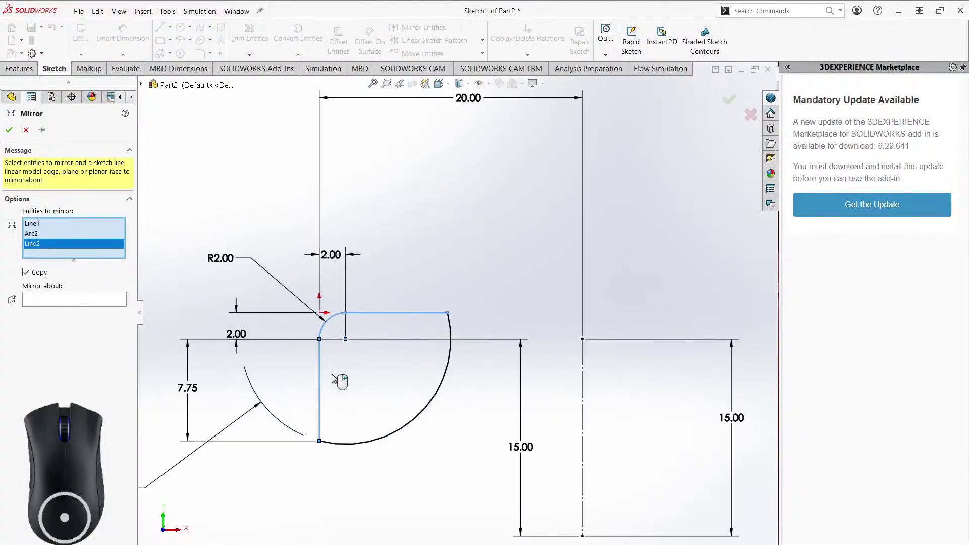
{"action": "left_click", "coordinate": [383, 436]}
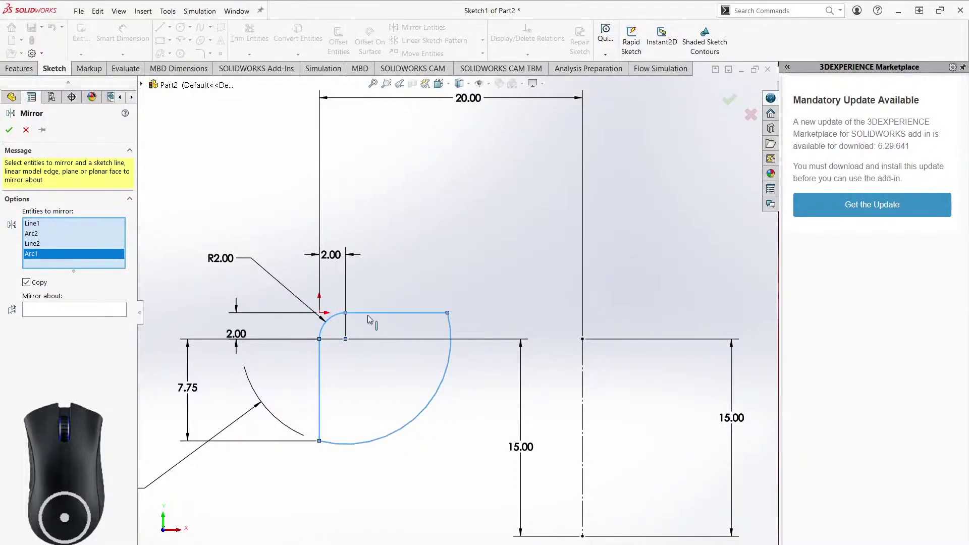
Mirror the selected profile about the vertical centerline and confirm.
{"action": "left_click", "coordinate": [53, 312]}
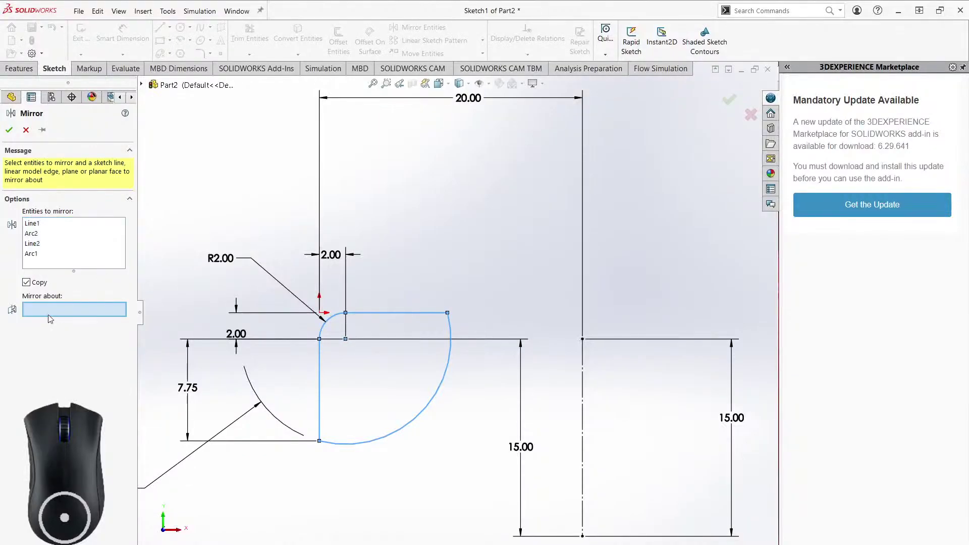
{"action": "middle_click_drag", "start_coordinate": [477, 476], "coordinate": [389, 458], "text": "ctrl"}
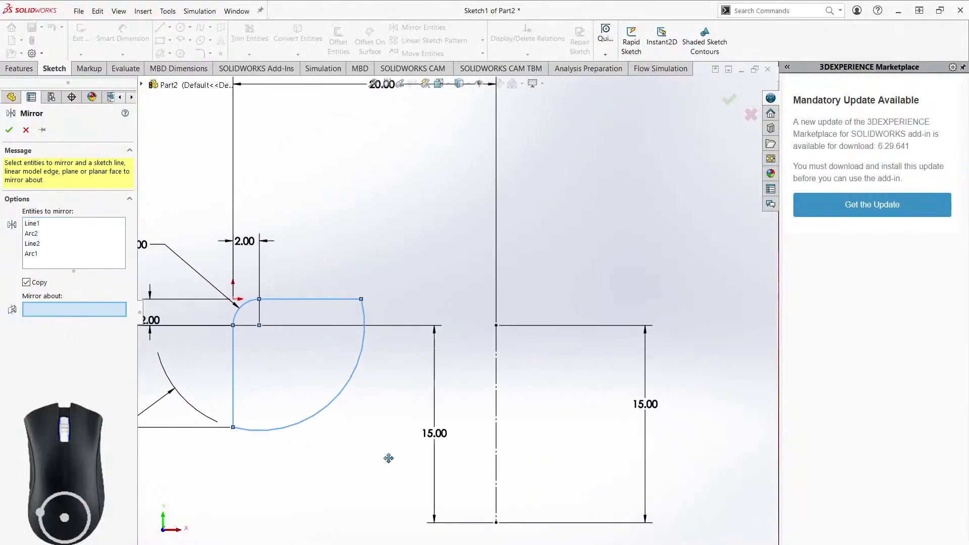
{"action": "left_click", "coordinate": [494, 356]}
{"action": "scroll", "coordinate": [523, 426], "scroll_direction": "up", "scroll_amount": 3}
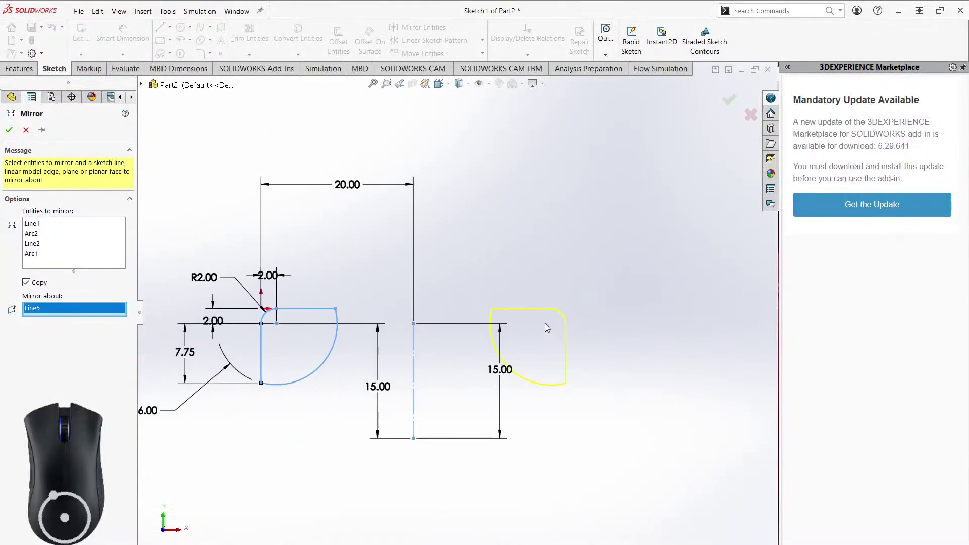
{"action": "left_click", "coordinate": [9, 130]}
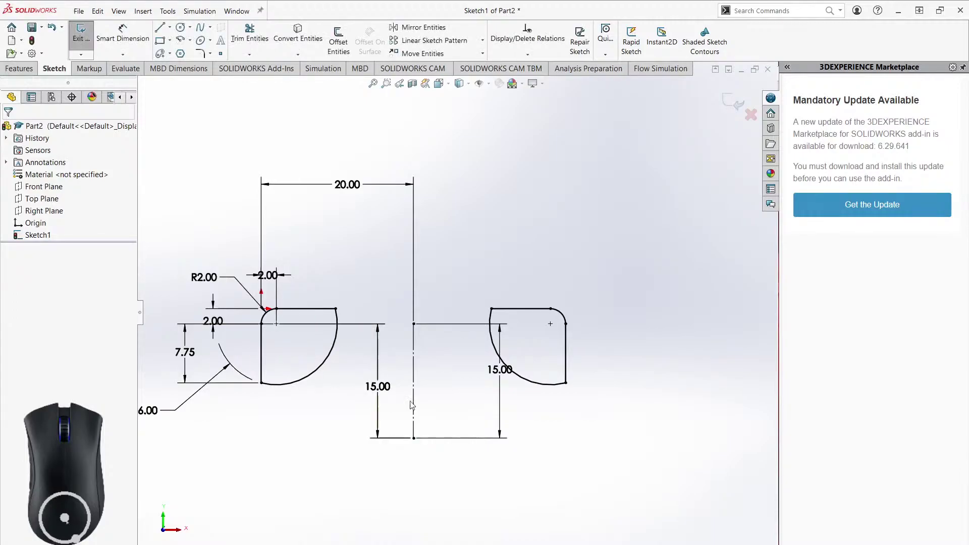
{"action": "middle_click_drag", "start_coordinate": [570, 402], "coordinate": [548, 383], "text": "ctrl"}
{"action": "key", "text": "Escape"}
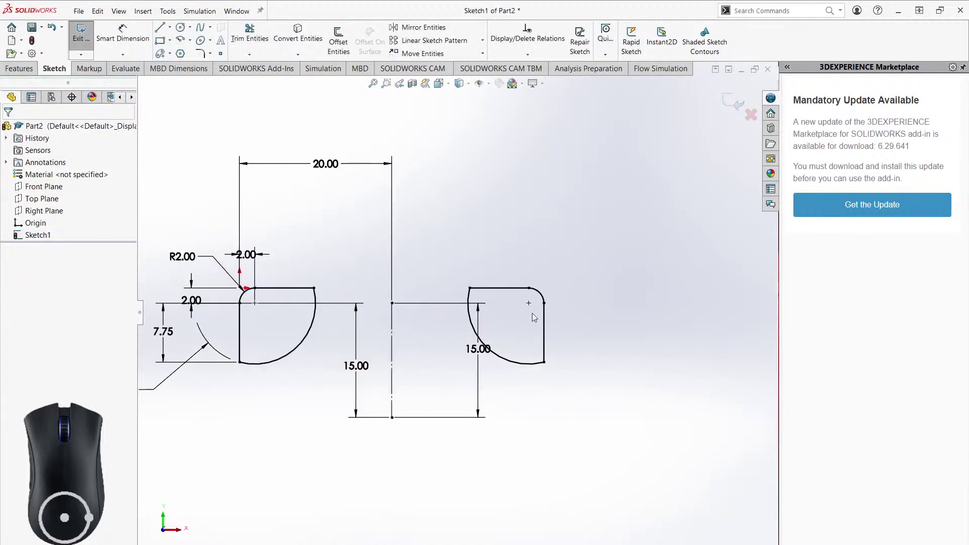
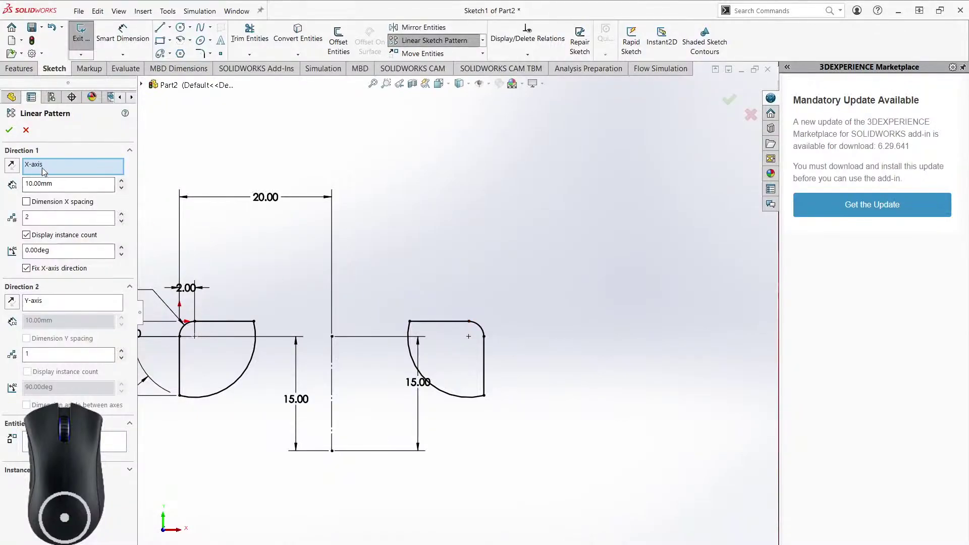
Select the right profile's top line, large arc and corner arcs for a linear pattern.
{"action": "left_click", "coordinate": [76, 442]}
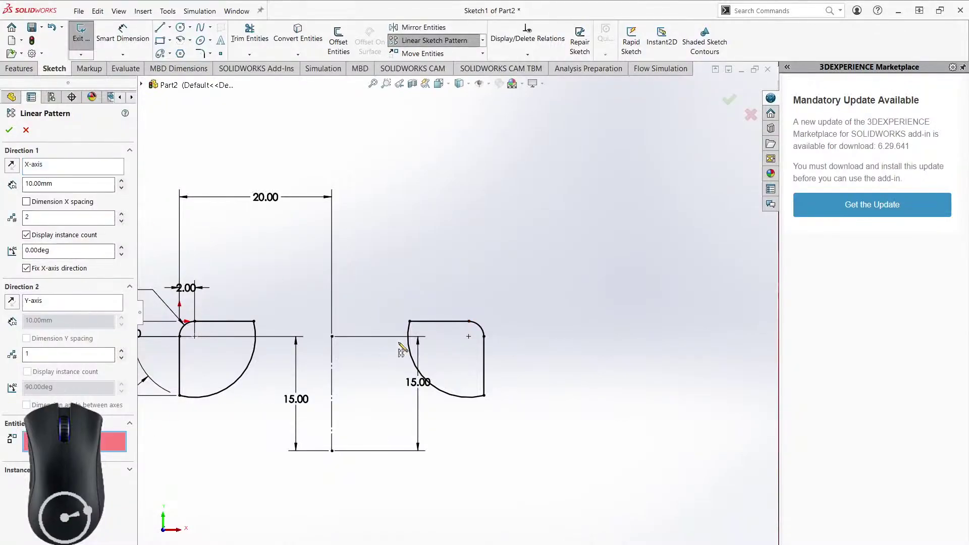
{"action": "left_click", "coordinate": [421, 321]}
{"action": "left_click", "coordinate": [410, 351]}
{"action": "left_click", "coordinate": [481, 333]}
{"action": "left_click", "coordinate": [481, 334]}
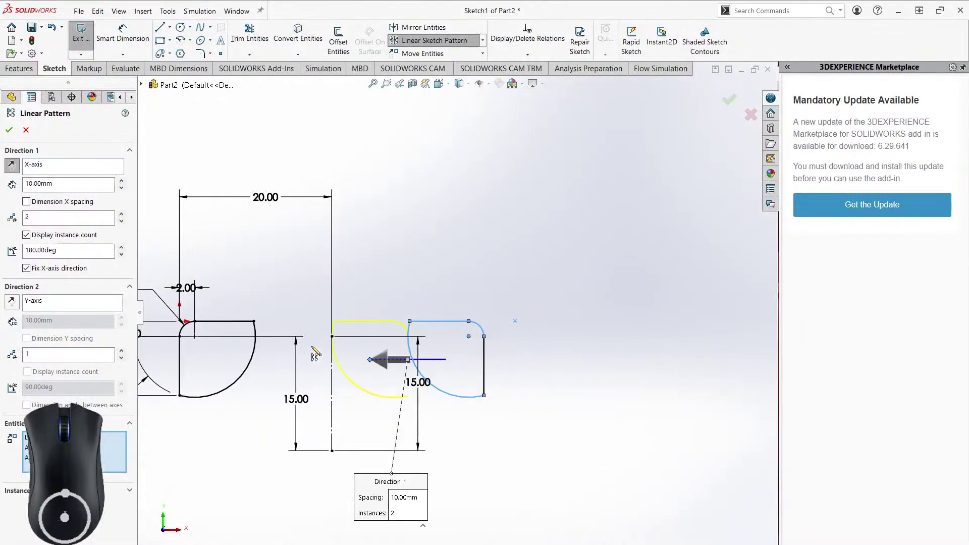
{"action": "scroll", "coordinate": [382, 396], "scroll_direction": "up", "scroll_amount": 5}
{"action": "scroll", "coordinate": [457, 312], "scroll_direction": "down", "scroll_amount": 3}
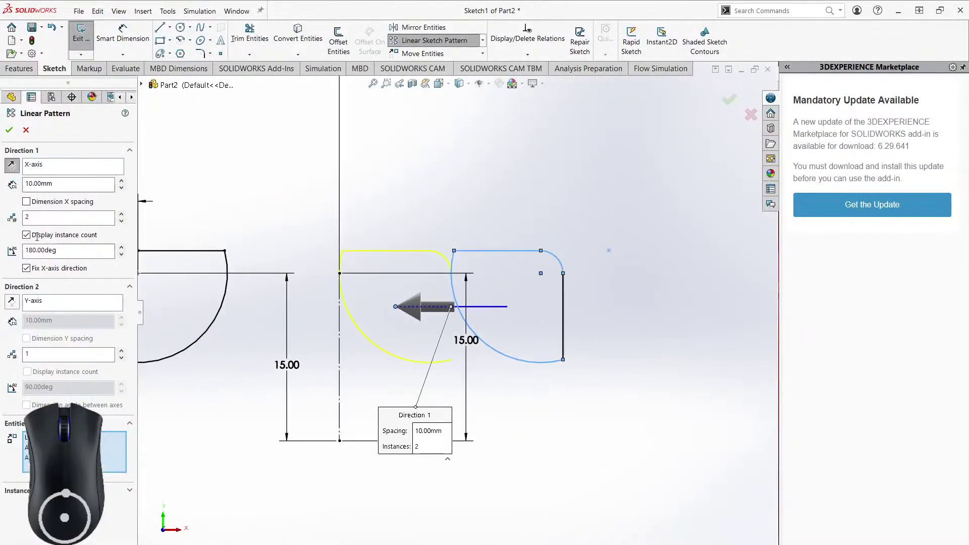
Point pattern Direction 1 to the right and add the profile's vertical line.
{"action": "left_click", "coordinate": [12, 165]}
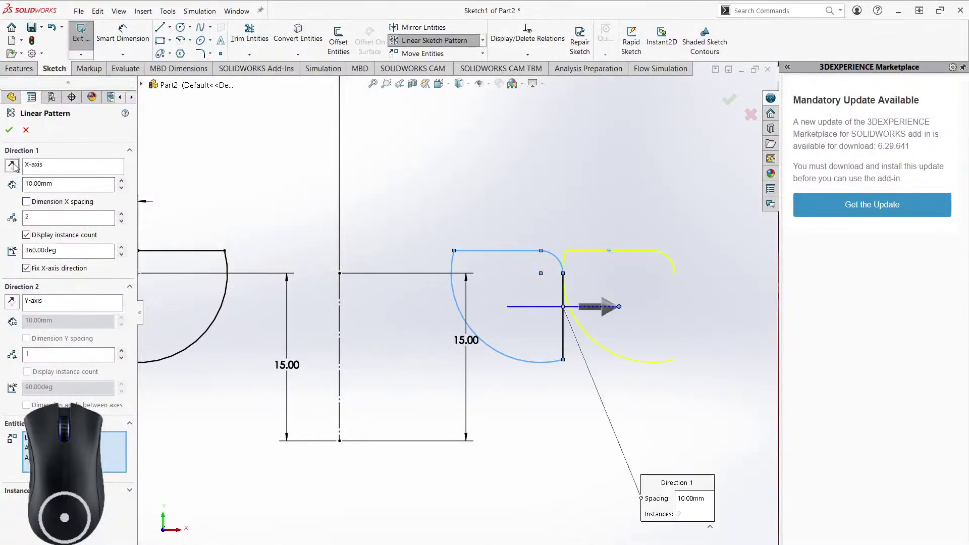
{"action": "left_click", "coordinate": [12, 166]}
{"action": "left_click", "coordinate": [12, 165]}
{"action": "left_click", "coordinate": [12, 165]}
{"action": "left_click", "coordinate": [12, 165]}
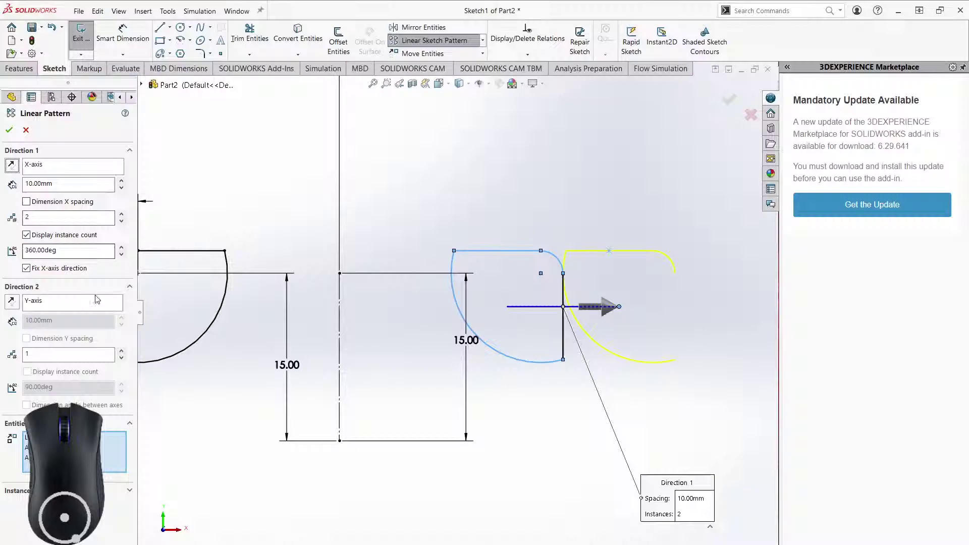
{"action": "left_click", "coordinate": [564, 349]}
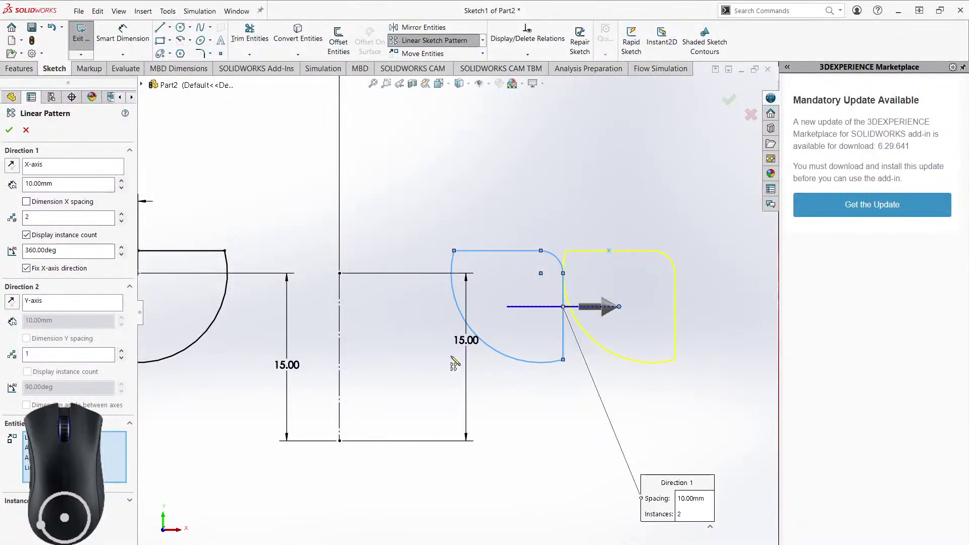
Preview 3 instances in each direction with Direction 2 reversed, then close without applying.
{"action": "left_click", "coordinate": [37, 216]}
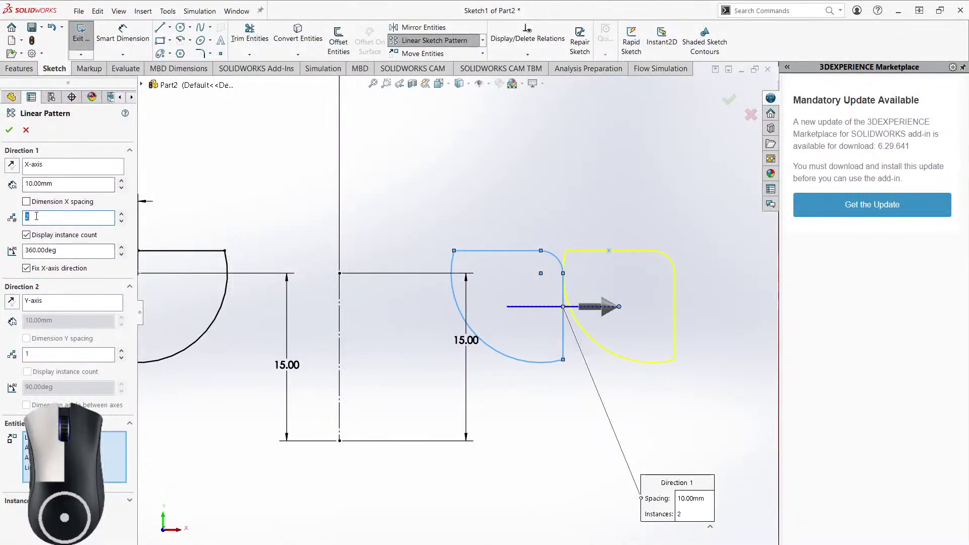
{"action": "middle_click_drag", "start_coordinate": [519, 410], "coordinate": [412, 404], "text": "ctrl"}
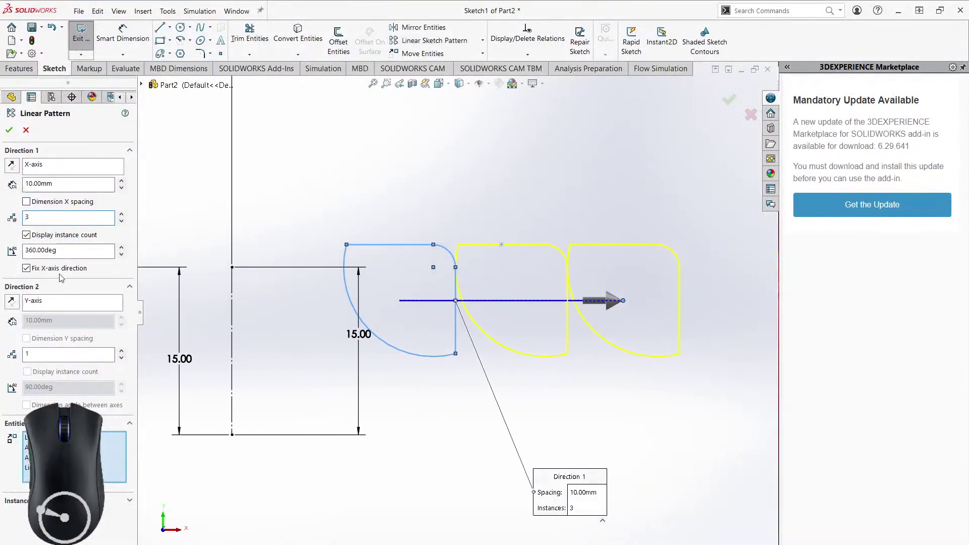
{"action": "left_click", "coordinate": [14, 303]}
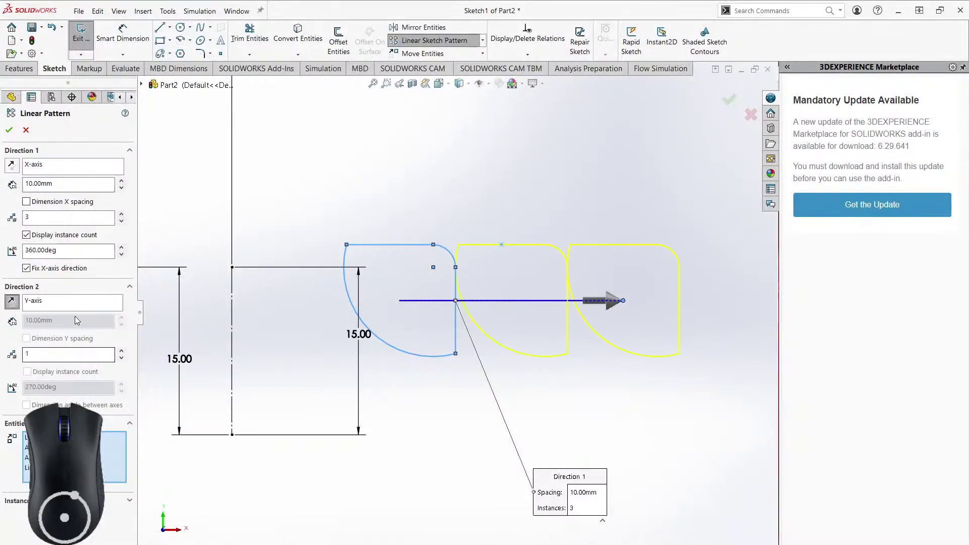
{"action": "left_click", "coordinate": [42, 355]}
{"action": "middle_click_drag", "start_coordinate": [486, 425], "coordinate": [392, 226], "text": "ctrl"}
{"action": "scroll", "coordinate": [440, 324], "scroll_direction": "up", "scroll_amount": 2}
{"action": "scroll", "coordinate": [443, 330], "scroll_direction": "down", "scroll_amount": 4}
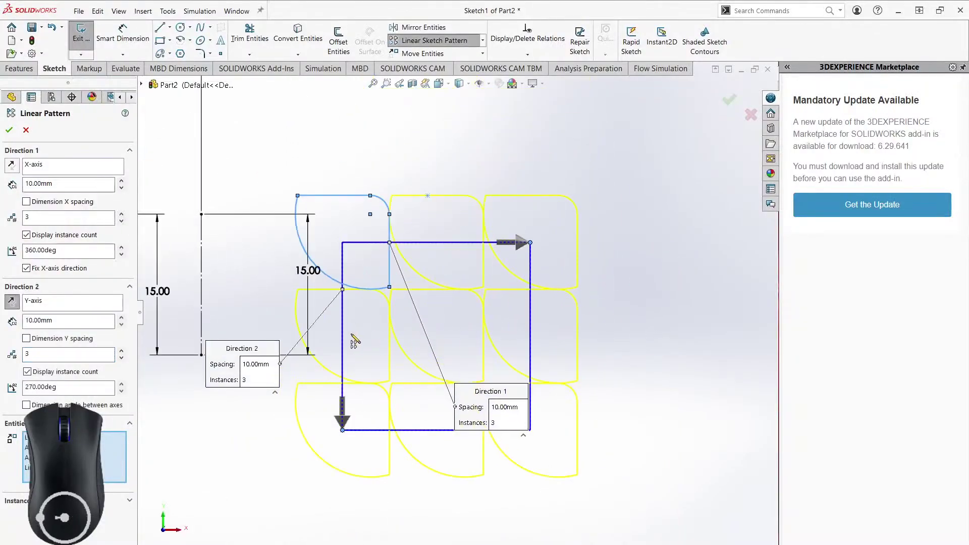
{"action": "left_click", "coordinate": [26, 129]}
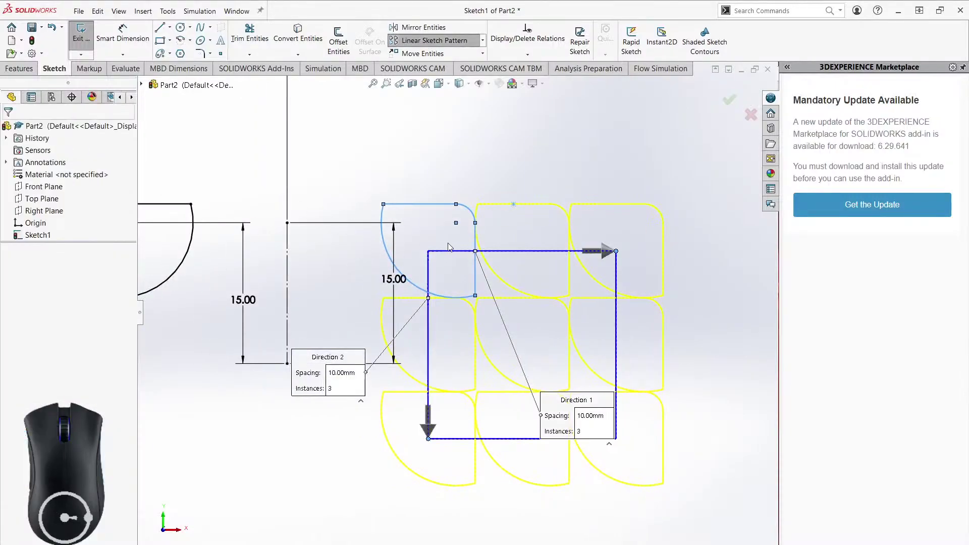
{"action": "middle_click_drag", "start_coordinate": [304, 403], "coordinate": [411, 428], "text": "ctrl"}
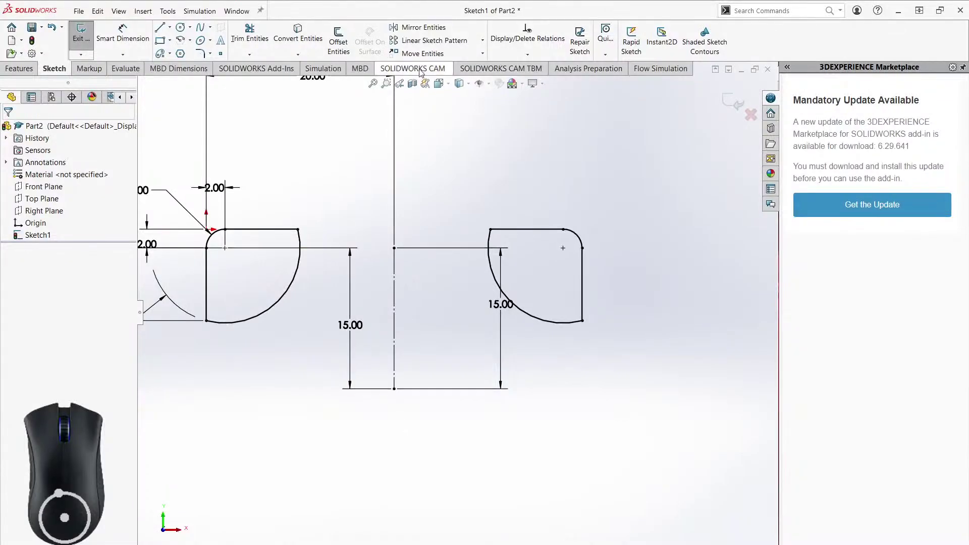
{"action": "left_click", "coordinate": [482, 41]}
{"action": "left_click", "coordinate": [424, 67]}
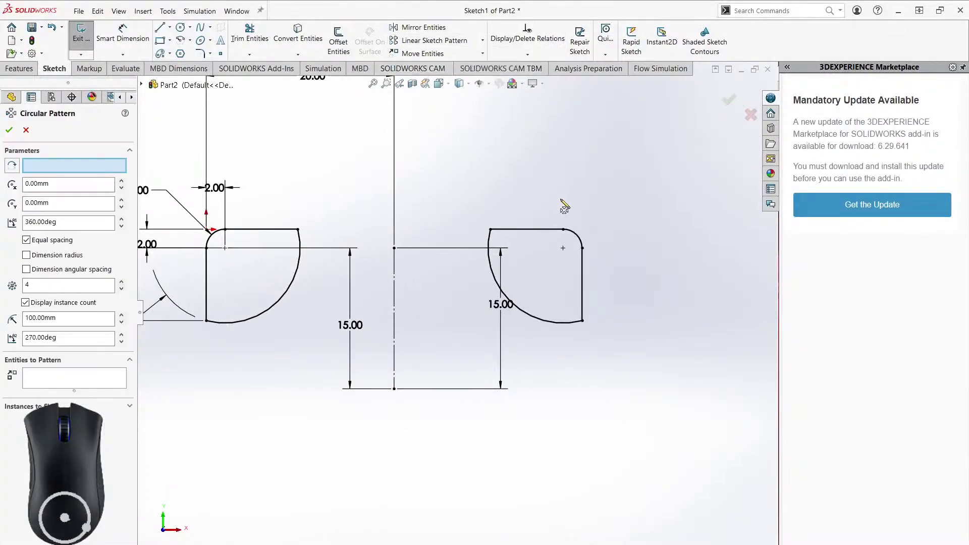
{"action": "left_click", "coordinate": [245, 230]}
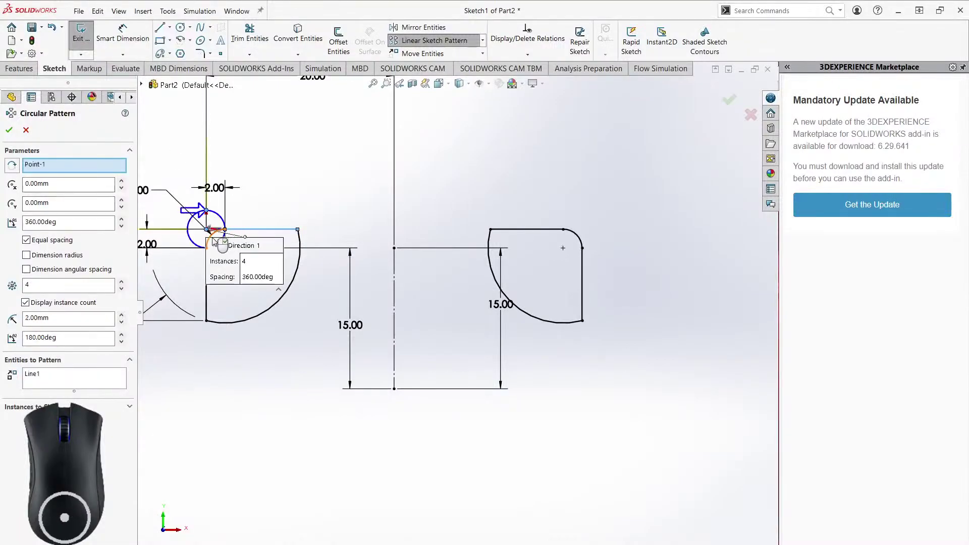
{"action": "scroll", "coordinate": [167, 268], "scroll_direction": "down", "scroll_amount": 5}
{"action": "right_click", "coordinate": [78, 169]}
{"action": "left_click", "coordinate": [103, 187]}
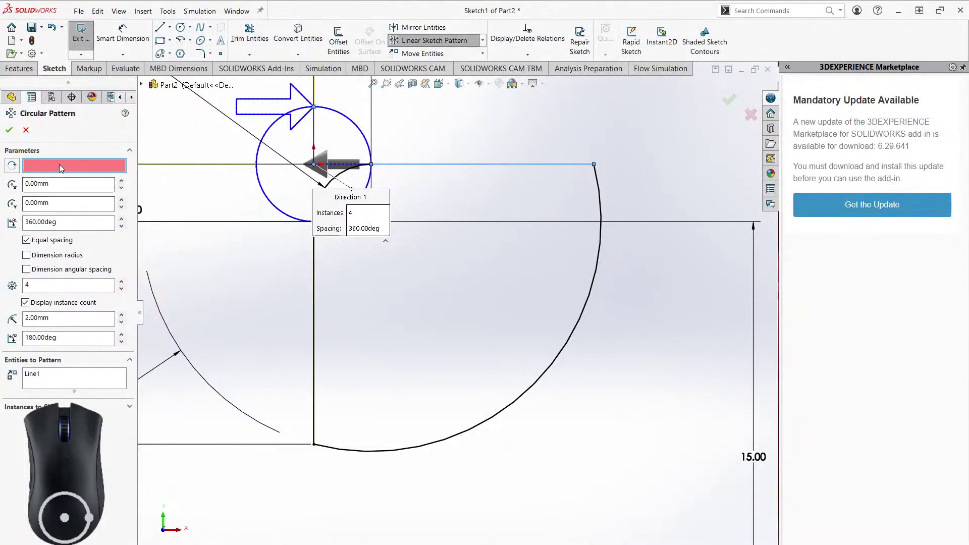
{"action": "scroll", "coordinate": [456, 235], "scroll_direction": "up", "scroll_amount": 2}
{"action": "scroll", "coordinate": [456, 235], "scroll_direction": "up", "scroll_amount": 2}
{"action": "middle_click_drag", "start_coordinate": [628, 305], "coordinate": [432, 311], "text": "ctrl"}
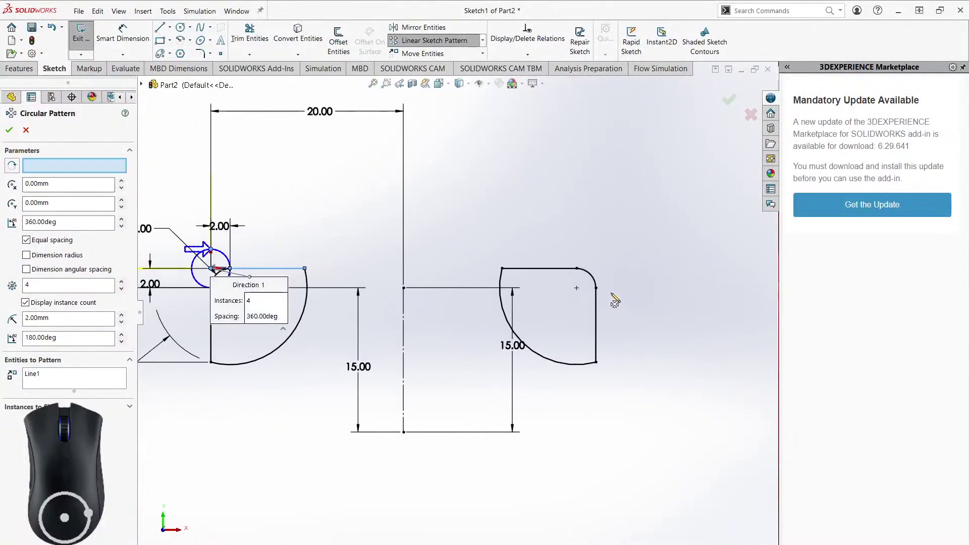
{"action": "left_click", "coordinate": [578, 289]}
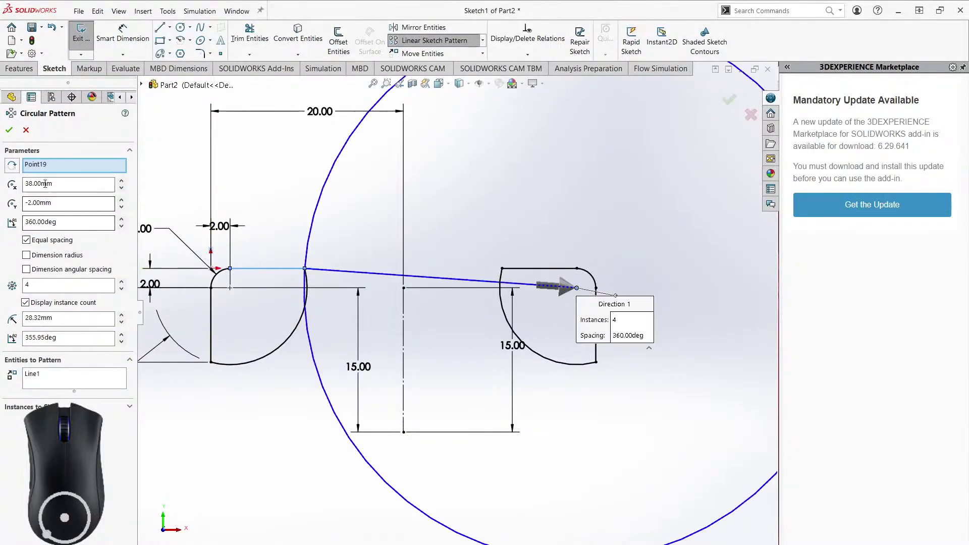
{"action": "left_click", "coordinate": [54, 382]}
{"action": "right_click", "coordinate": [55, 382]}
{"action": "left_click", "coordinate": [55, 382]}
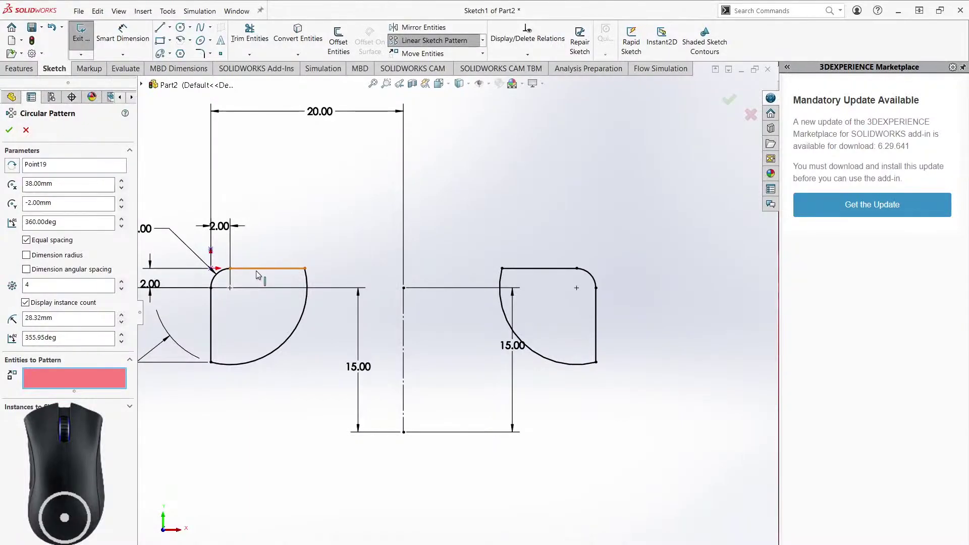
{"action": "left_click", "coordinate": [275, 269]}
{"action": "left_click", "coordinate": [216, 283]}
{"action": "left_click", "coordinate": [211, 318]}
{"action": "left_click", "coordinate": [260, 360]}
{"action": "scroll", "coordinate": [445, 336], "scroll_direction": "up", "scroll_amount": 3}
{"action": "middle_click_drag", "start_coordinate": [610, 341], "coordinate": [500, 316], "text": "ctrl"}
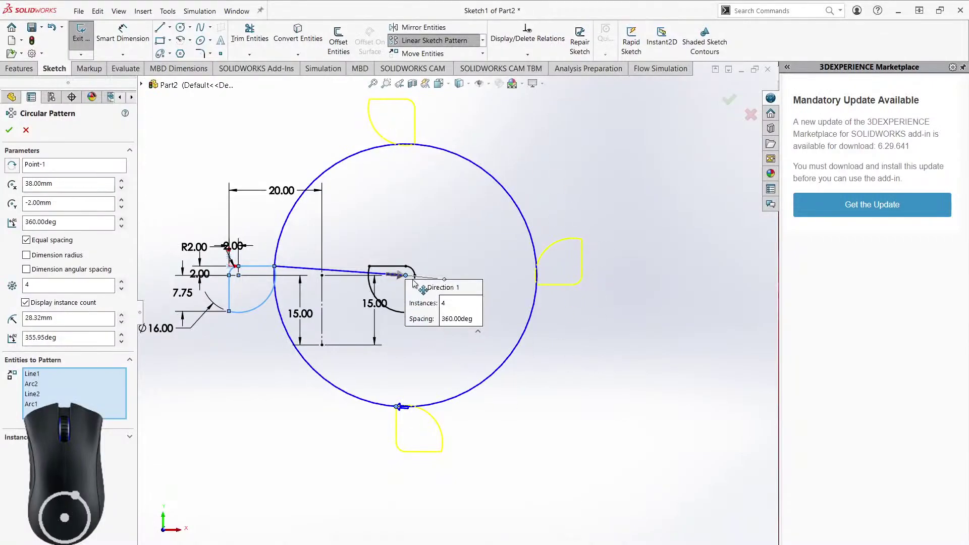
{"action": "double_click", "coordinate": [72, 284]}
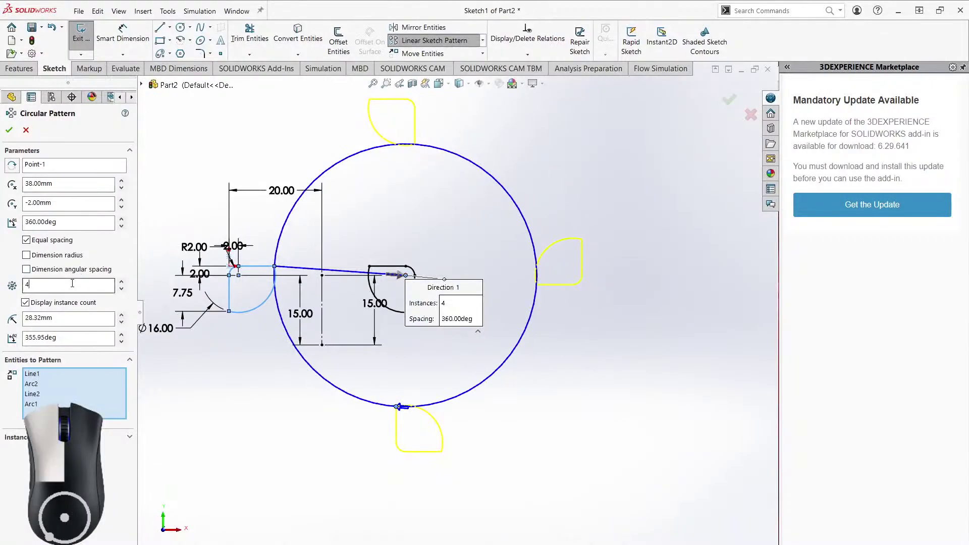
{"action": "type", "text": "6"}
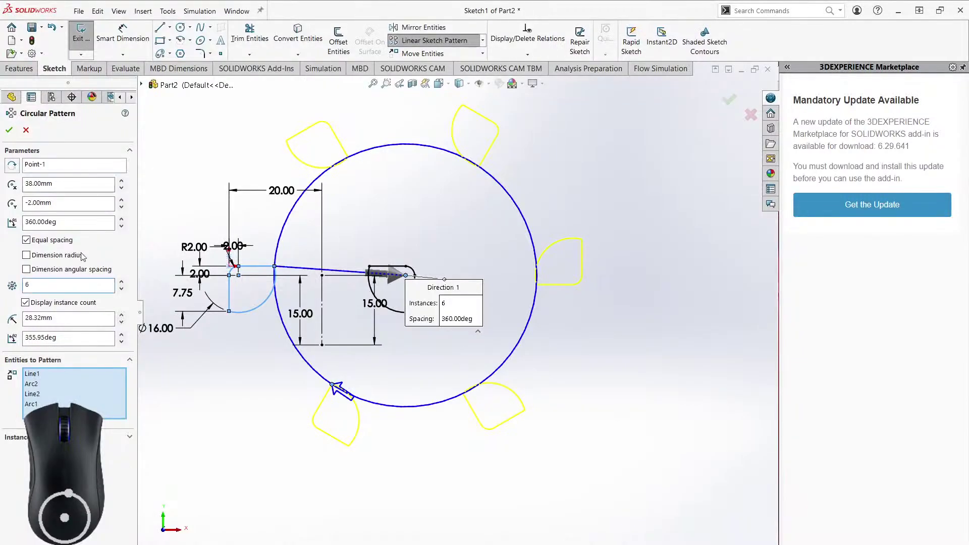
{"action": "left_click", "coordinate": [9, 130]}
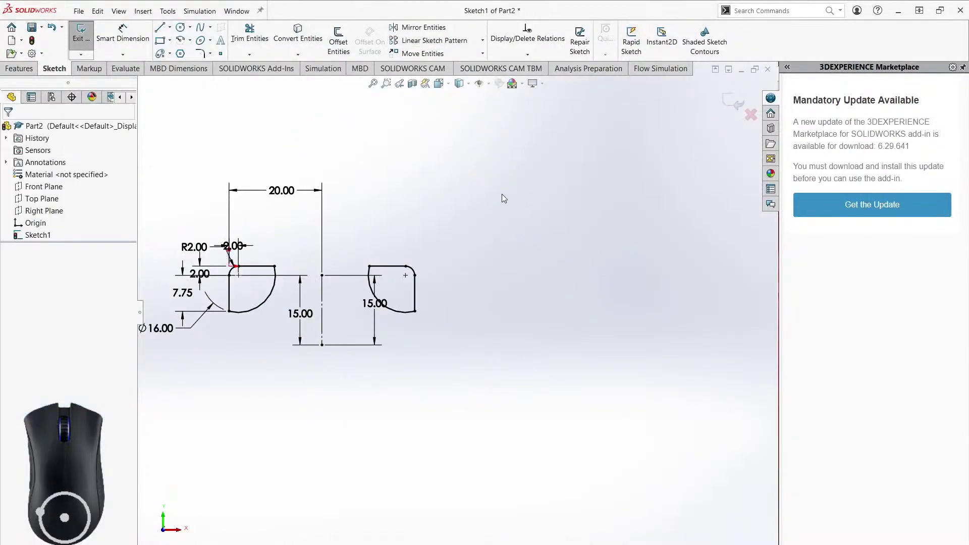
{"action": "middle_click_drag", "start_coordinate": [456, 210], "coordinate": [463, 208], "text": "ctrl"}
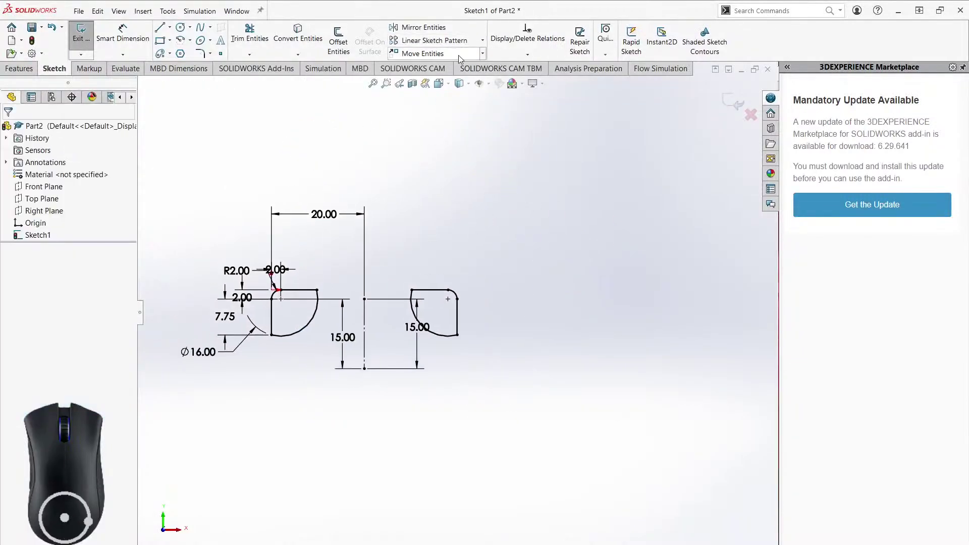
{"action": "left_click", "coordinate": [160, 40]}
{"action": "left_click_drag", "start_coordinate": [443, 193], "coordinate": [495, 232]}
{"action": "right_click", "coordinate": [324, 202]}
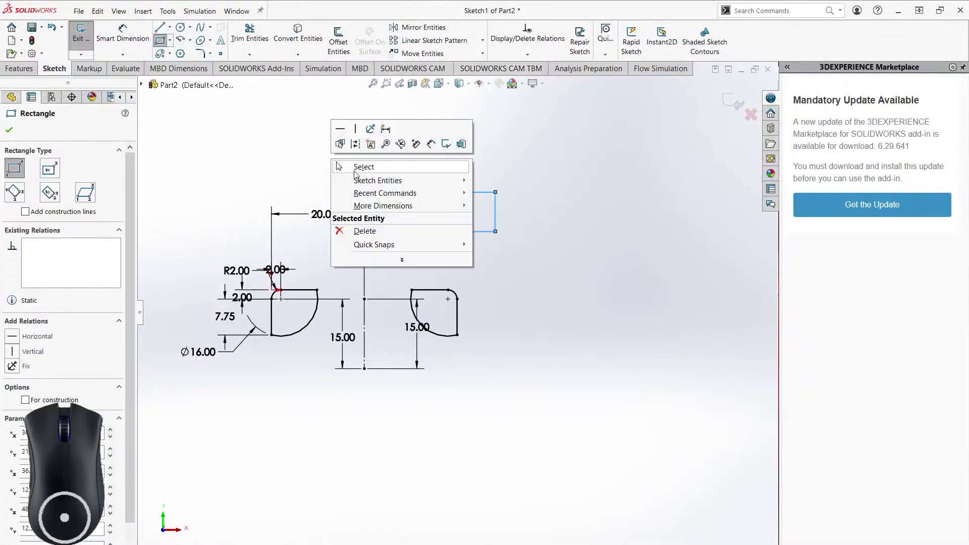
{"action": "left_click", "coordinate": [348, 166]}
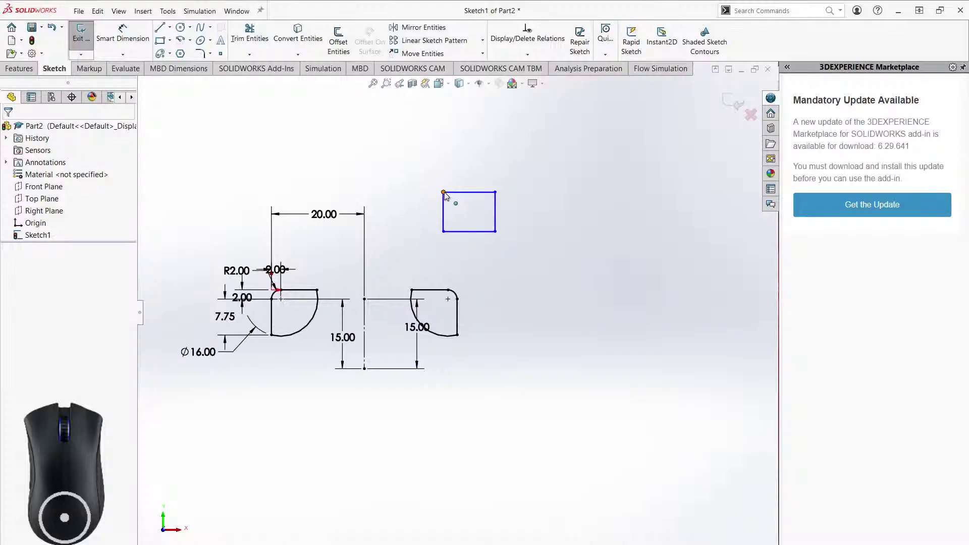
{"action": "left_click_drag", "start_coordinate": [404, 177], "coordinate": [534, 256]}
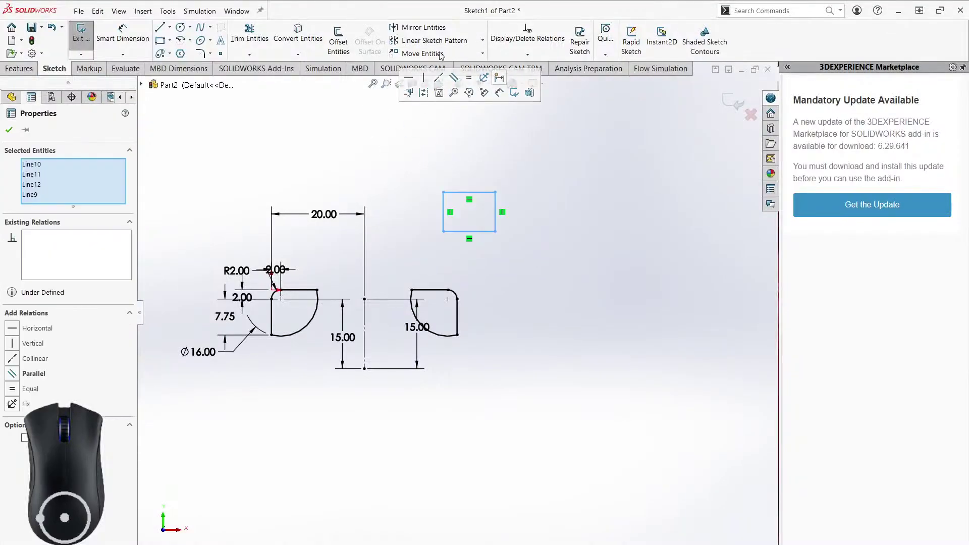
{"action": "left_click", "coordinate": [423, 53]}
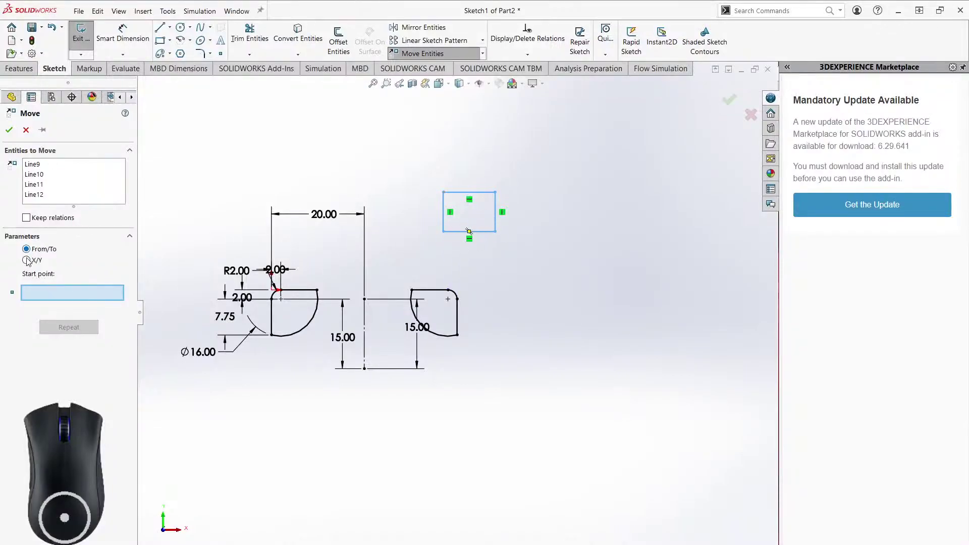
{"action": "left_click", "coordinate": [443, 232]}
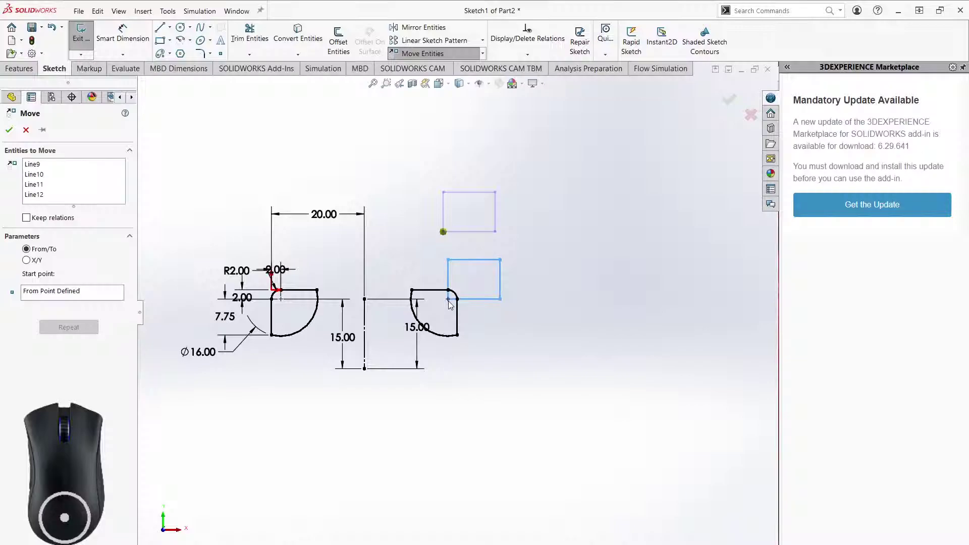
{"action": "left_click", "coordinate": [448, 299]}
{"action": "scroll", "coordinate": [474, 302], "scroll_direction": "down", "scroll_amount": 5}
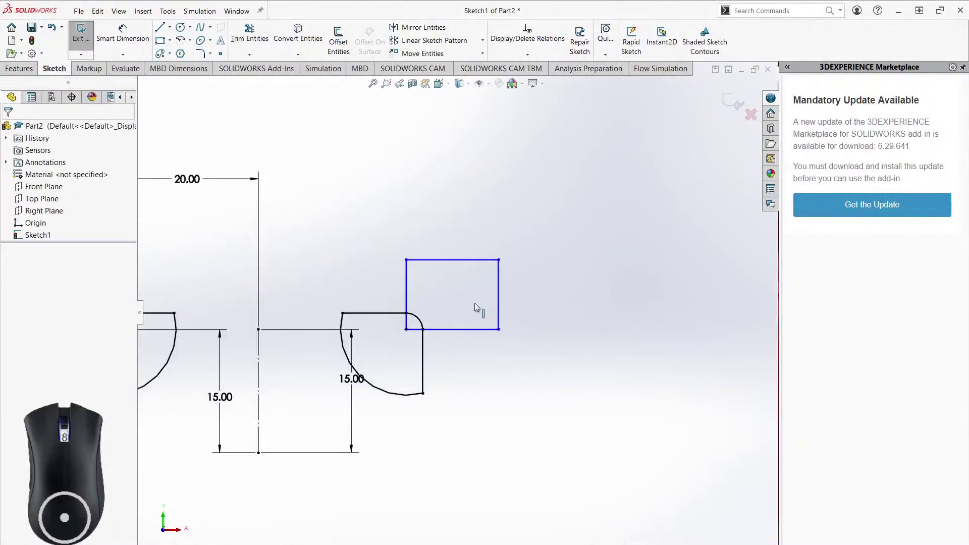
{"action": "middle_click_drag", "start_coordinate": [462, 373], "coordinate": [461, 351], "text": "ctrl"}
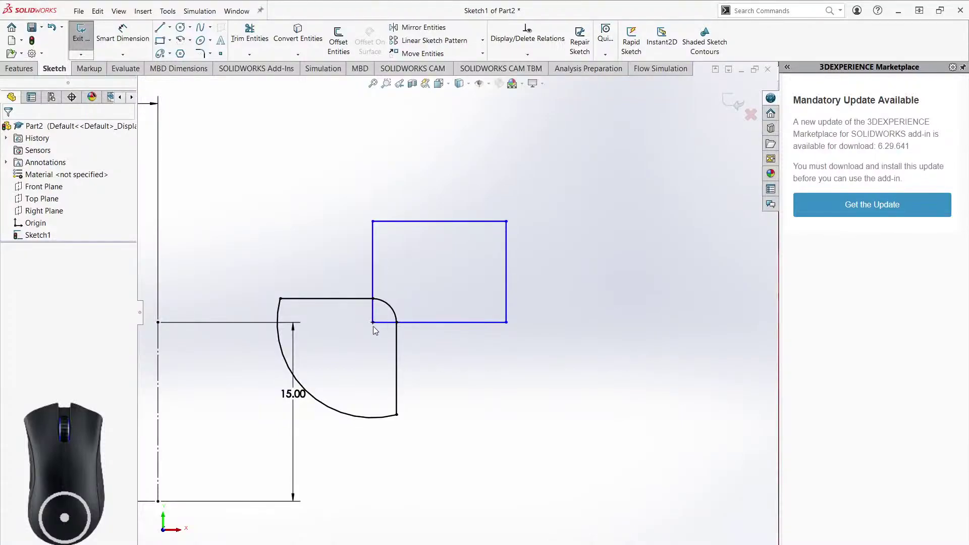
{"action": "right_click", "coordinate": [587, 204]}
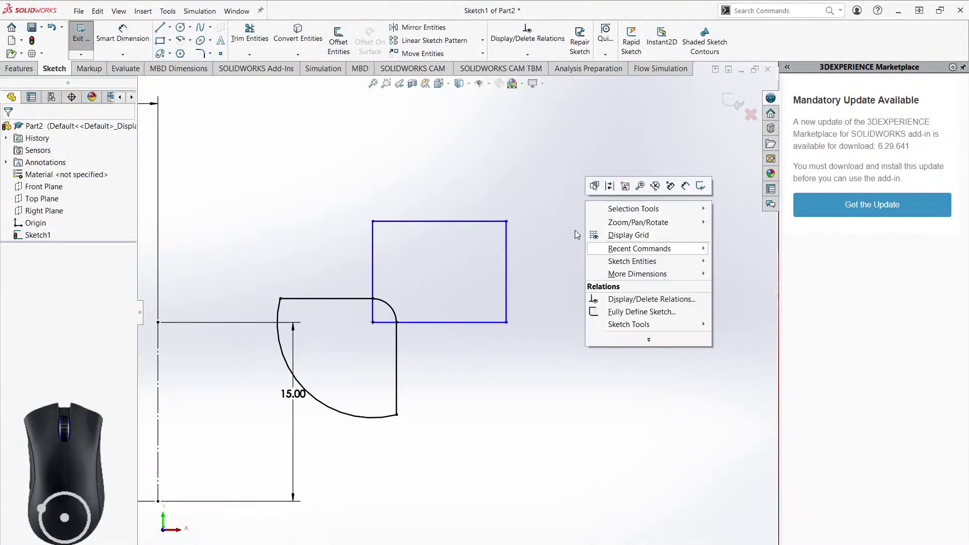
{"action": "left_click", "coordinate": [530, 210]}
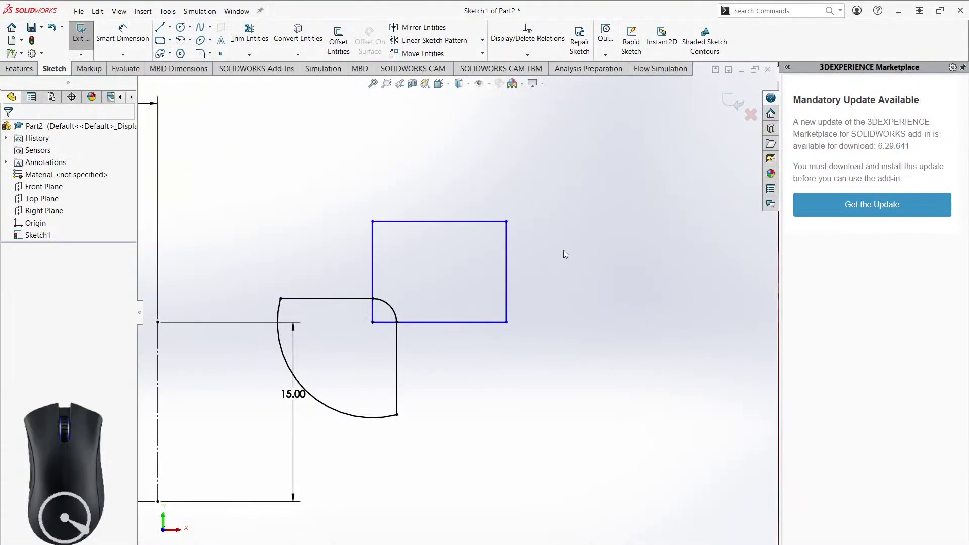
{"action": "middle_click_drag", "start_coordinate": [566, 275], "coordinate": [626, 253], "text": "ctrl"}
{"action": "scroll", "coordinate": [627, 254], "scroll_direction": "up", "scroll_amount": 7}
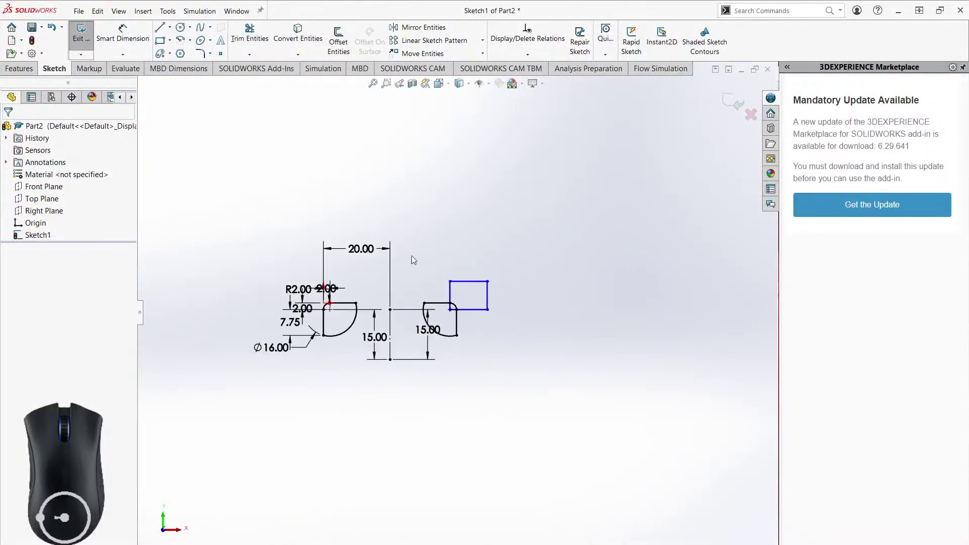
{"action": "scroll", "coordinate": [475, 320], "scroll_direction": "down", "scroll_amount": 5}
{"action": "middle_click_drag", "start_coordinate": [479, 350], "coordinate": [621, 353], "text": "ctrl"}
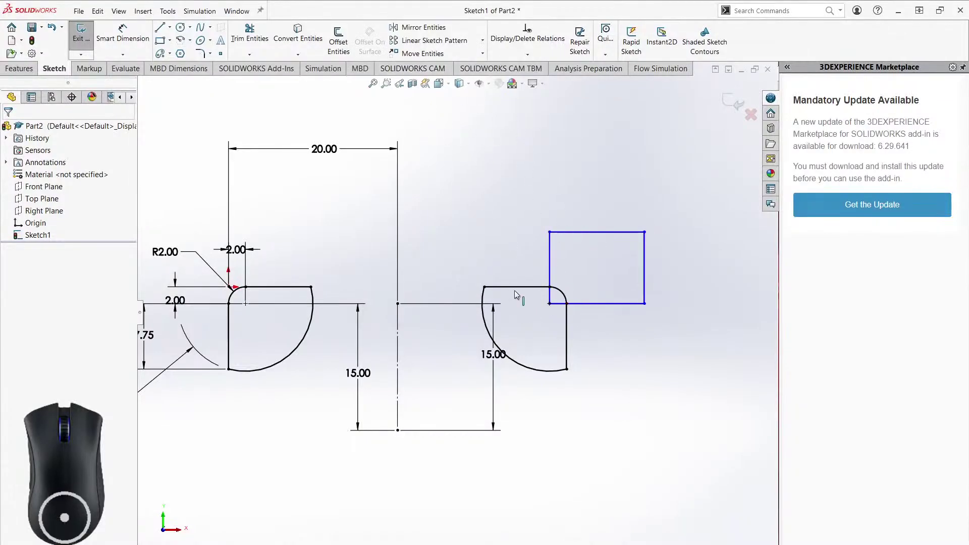
{"action": "mouse_move", "coordinate": [622, 355]}
{"action": "middle_mouse_down", "text": "ctrl"}
{"action": "mouse_move", "coordinate": [644, 335]}
{"action": "mouse_move", "coordinate": [629, 366]}
{"action": "middle_mouse_up", "text": "ctrl"}
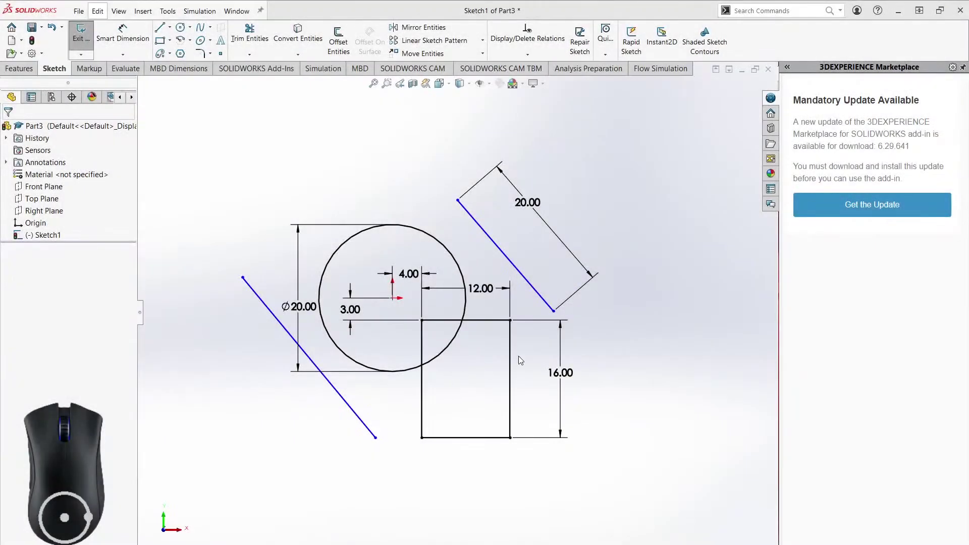
Reposition the Part3 sketch view and exit the Line tool without drawing anything.
{"action": "middle_click_drag", "start_coordinate": [638, 359], "coordinate": [640, 402], "text": "ctrl"}
{"action": "scroll", "coordinate": [474, 389], "scroll_direction": "down", "scroll_amount": 3}
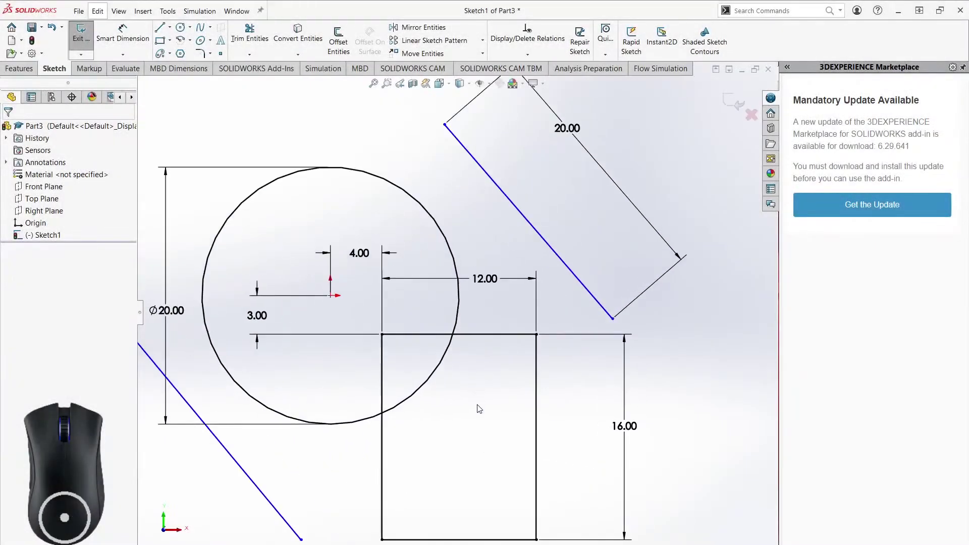
{"action": "middle_click_drag", "start_coordinate": [531, 418], "coordinate": [576, 418], "text": "ctrl"}
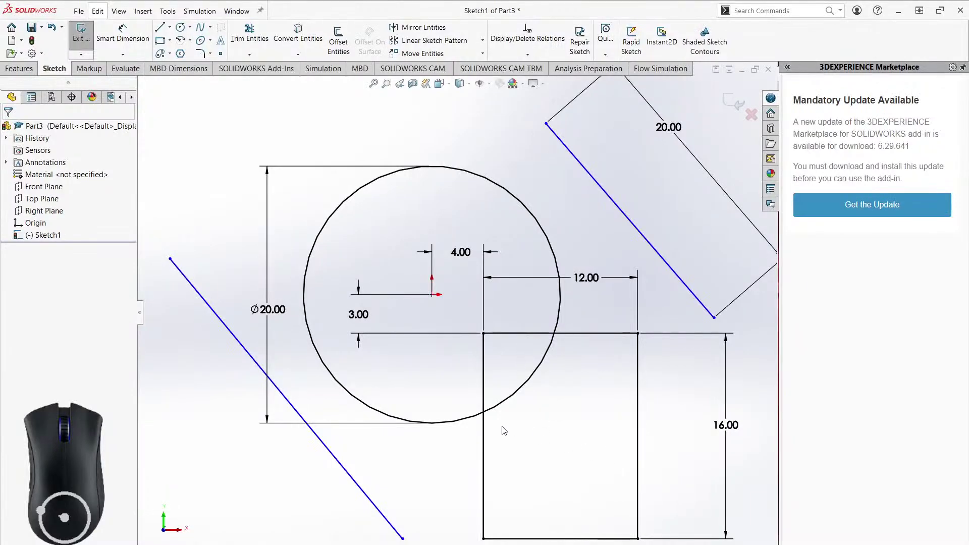
{"action": "middle_click_drag", "start_coordinate": [606, 462], "coordinate": [577, 446], "text": "ctrl"}
{"action": "left_click", "coordinate": [160, 27]}
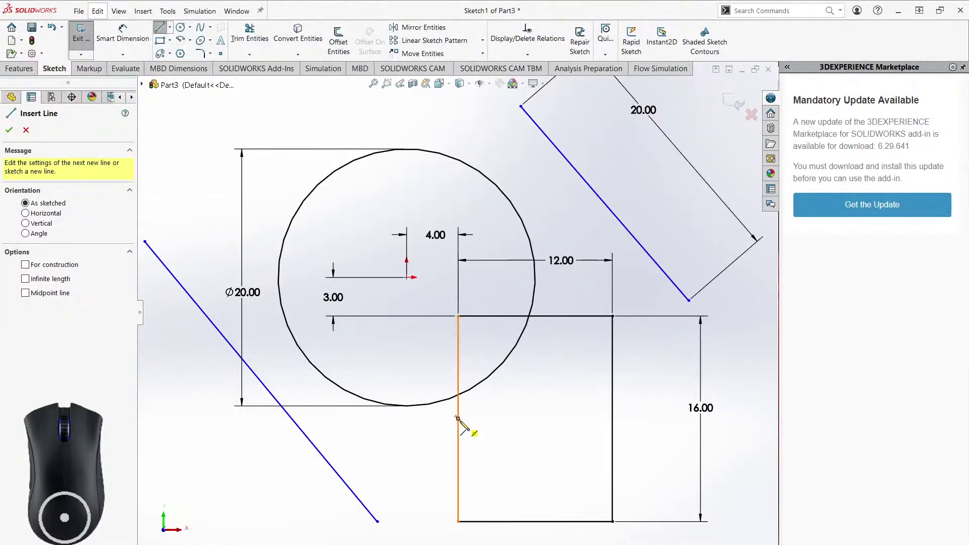
{"action": "right_click", "coordinate": [525, 416]}
{"action": "left_click", "coordinate": [553, 424]}
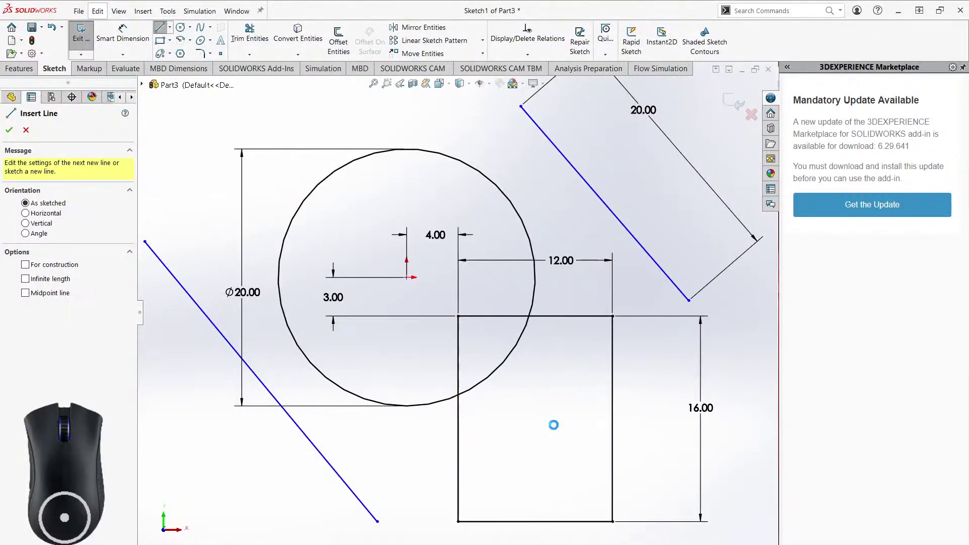
Place two sketch points on the rectangle's left edge.
{"action": "left_click", "coordinate": [220, 55]}
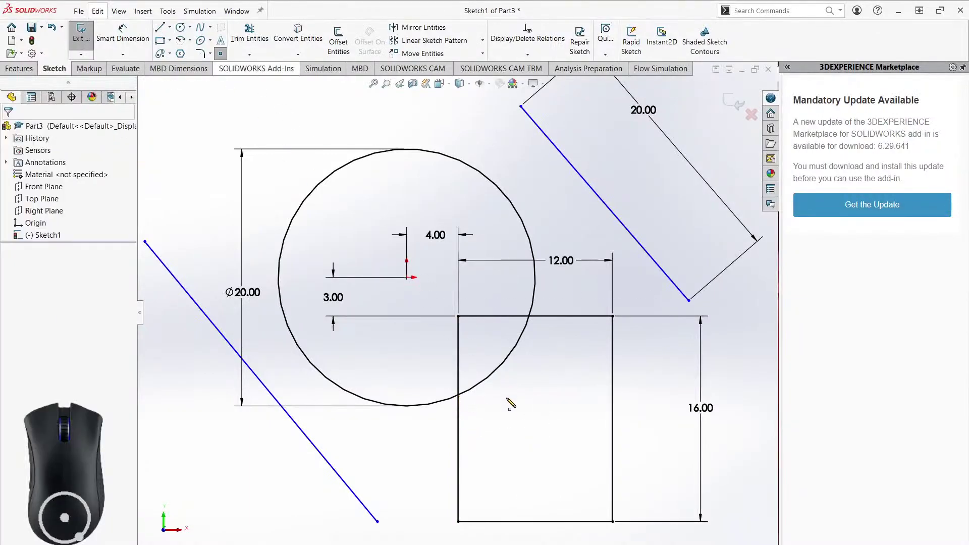
{"action": "left_click", "coordinate": [458, 418]}
{"action": "left_click", "coordinate": [459, 446]}
{"action": "right_click", "coordinate": [508, 396]}
{"action": "left_click", "coordinate": [541, 410]}
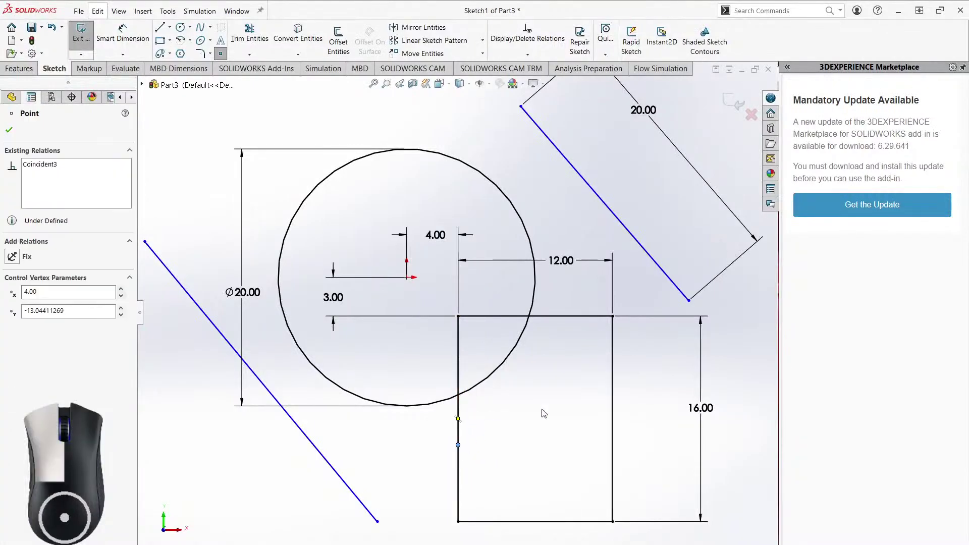
Drag the lower point along the left edge toward the circle intersection.
{"action": "left_click_drag", "start_coordinate": [459, 446], "coordinate": [459, 397]}
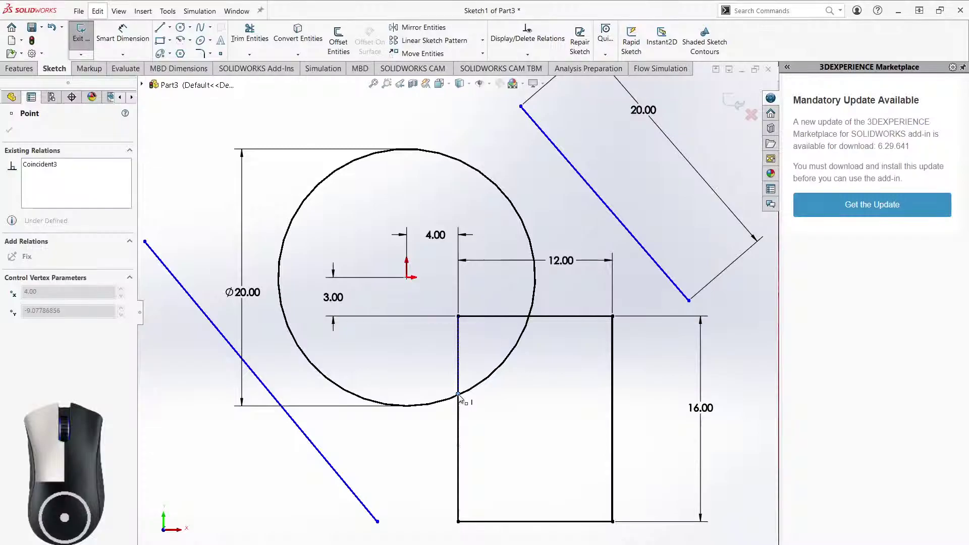
{"action": "scroll", "coordinate": [459, 397], "scroll_direction": "up", "scroll_amount": 2}
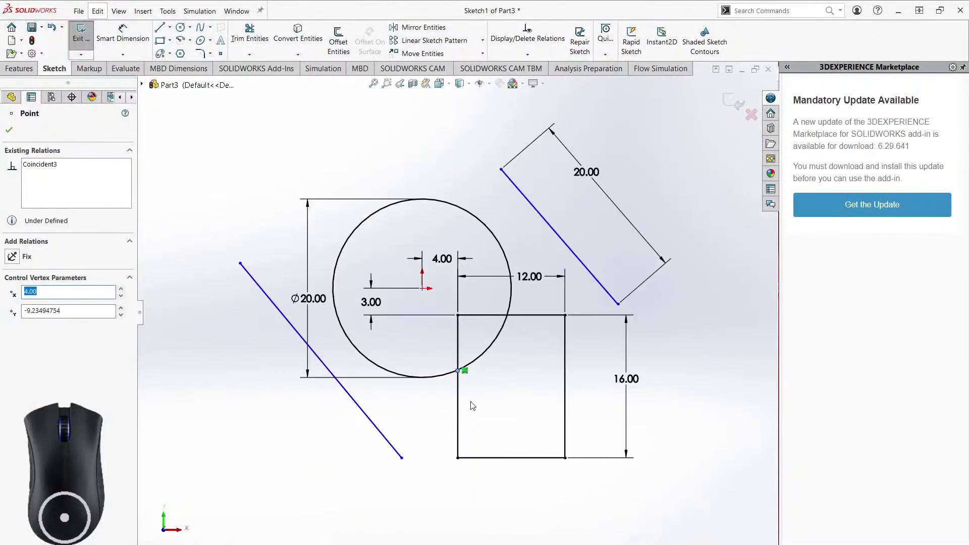
{"action": "scroll", "coordinate": [459, 398], "scroll_direction": "down", "scroll_amount": 6}
{"action": "scroll", "coordinate": [440, 350], "scroll_direction": "down", "scroll_amount": 3}
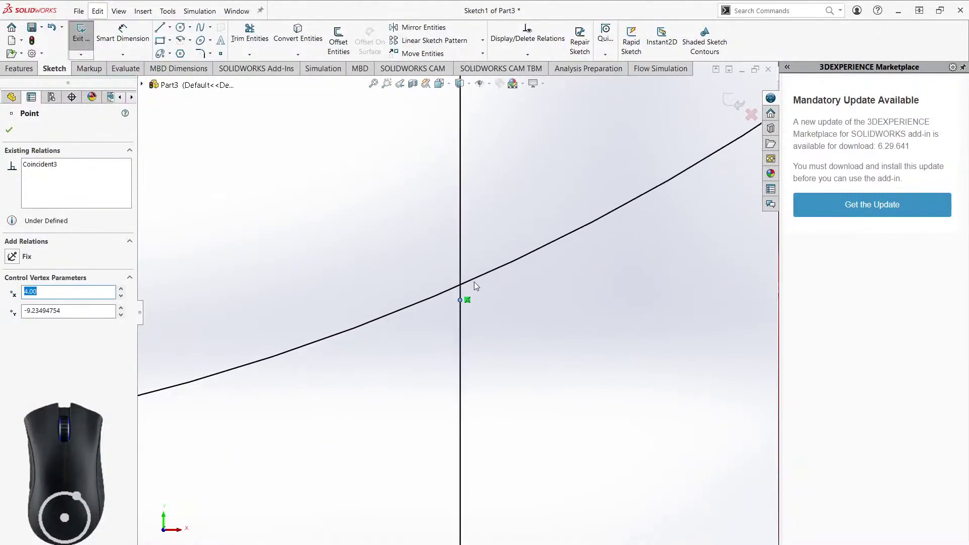
{"action": "left_click_drag", "start_coordinate": [459, 298], "coordinate": [461, 282]}
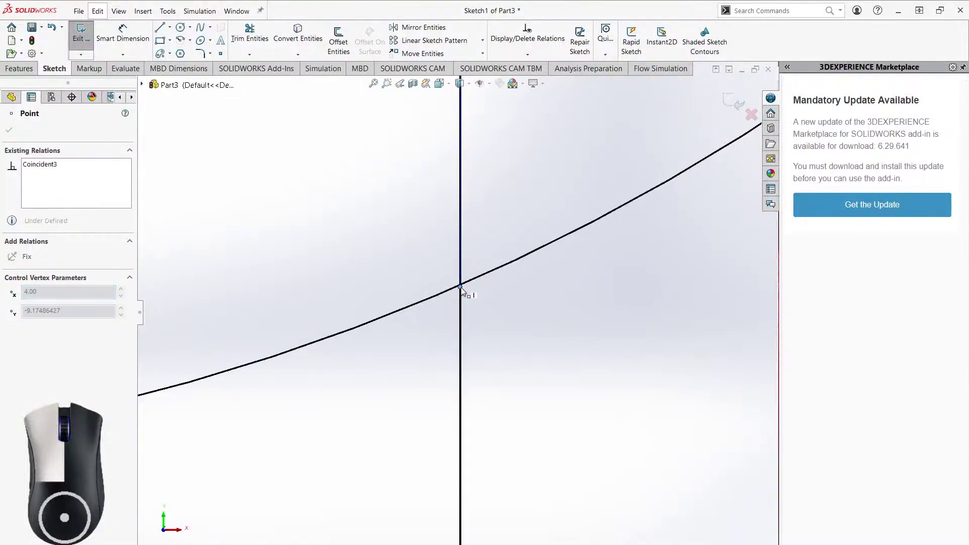
{"action": "left_click", "coordinate": [460, 287]}
{"action": "scroll", "coordinate": [459, 290], "scroll_direction": "down", "scroll_amount": 3}
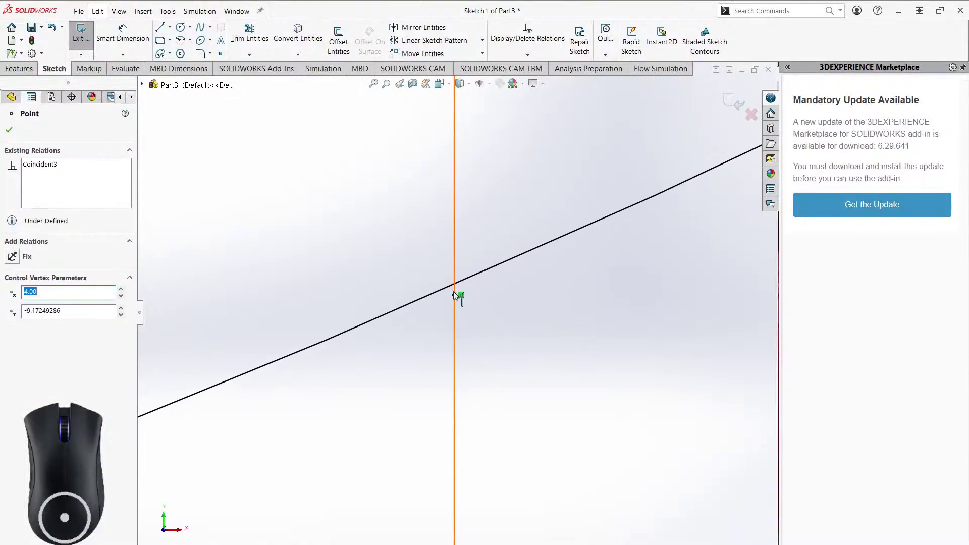
{"action": "left_click_drag", "start_coordinate": [455, 286], "coordinate": [455, 283]}
{"action": "scroll", "coordinate": [456, 289], "scroll_direction": "down", "scroll_amount": 4}
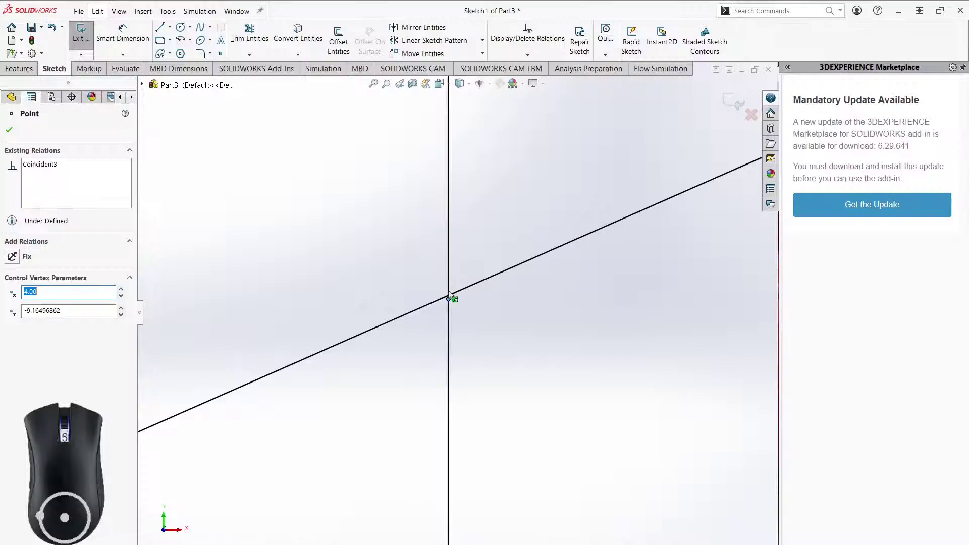
{"action": "scroll", "coordinate": [476, 313], "scroll_direction": "up", "scroll_amount": 4}
{"action": "left_click_drag", "start_coordinate": [457, 311], "coordinate": [454, 479]}
{"action": "scroll", "coordinate": [514, 419], "scroll_direction": "up", "scroll_amount": 8}
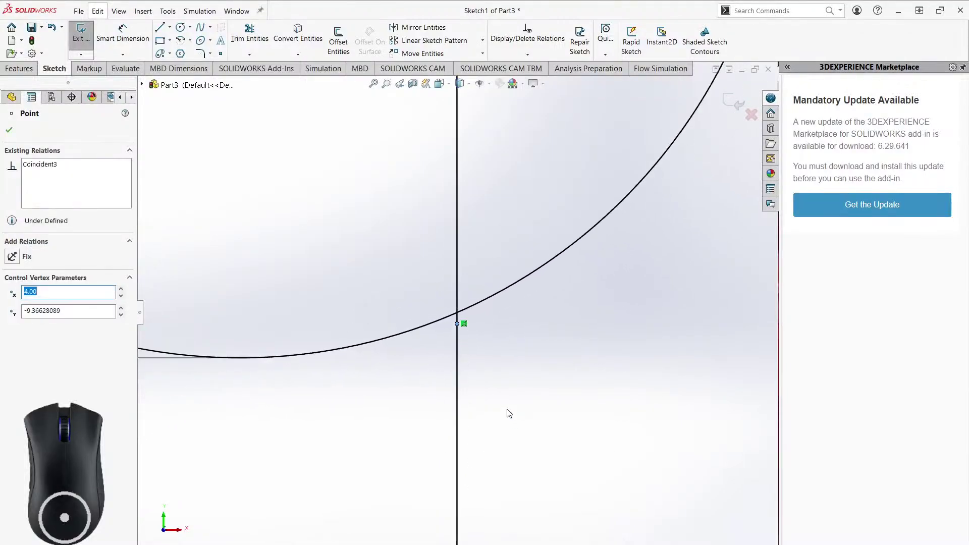
{"action": "left_click_drag", "start_coordinate": [458, 324], "coordinate": [459, 490]}
{"action": "middle_click_drag", "start_coordinate": [519, 450], "coordinate": [529, 304], "text": "ctrl"}
Reselect the point and slide it up the rectangle's left edge.
{"action": "left_click", "coordinate": [460, 357]}
{"action": "left_click", "coordinate": [466, 341]}
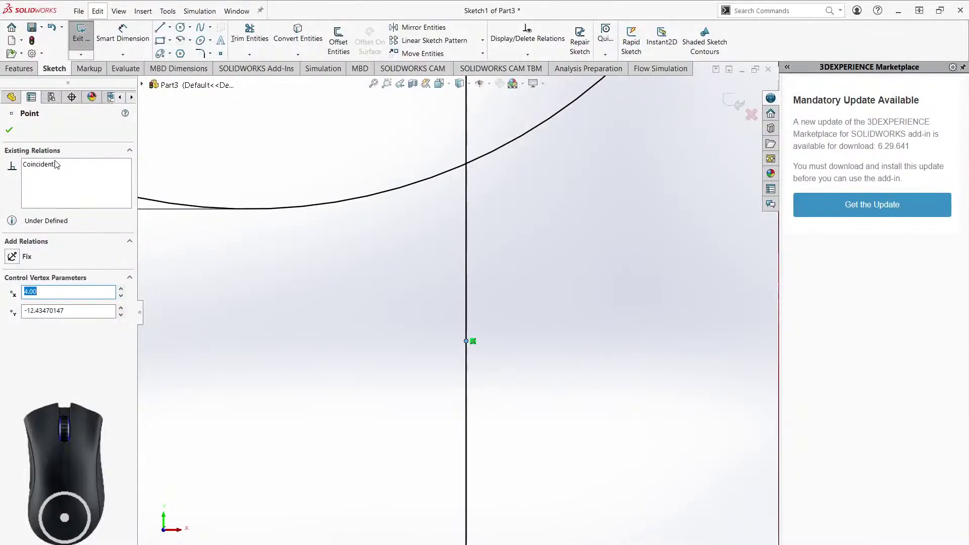
{"action": "left_click", "coordinate": [356, 377]}
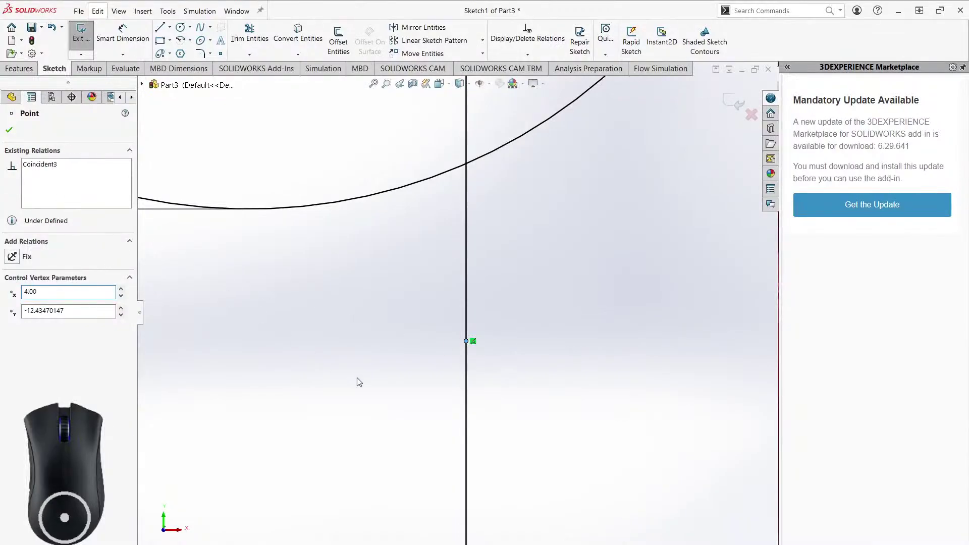
{"action": "left_click", "coordinate": [466, 342]}
{"action": "left_click", "coordinate": [466, 298]}
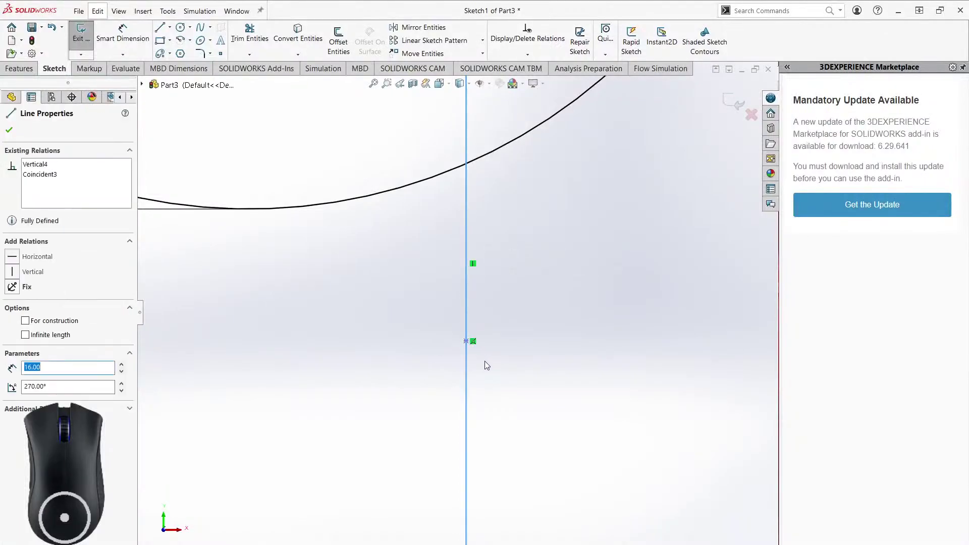
{"action": "left_click_drag", "start_coordinate": [466, 341], "coordinate": [467, 257]}
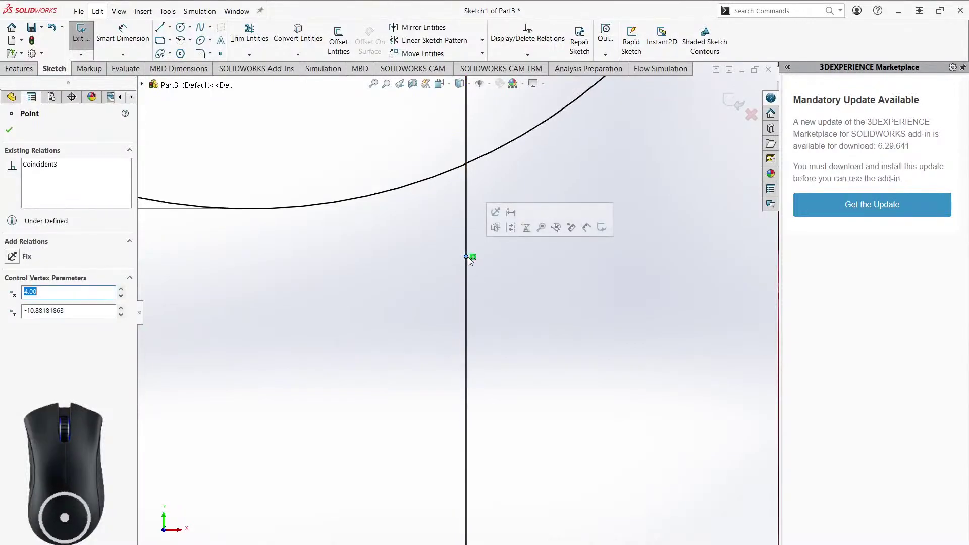
Add a Coincident relation between the point and the circle.
{"action": "left_click", "coordinate": [440, 174], "text": "ctrl"}
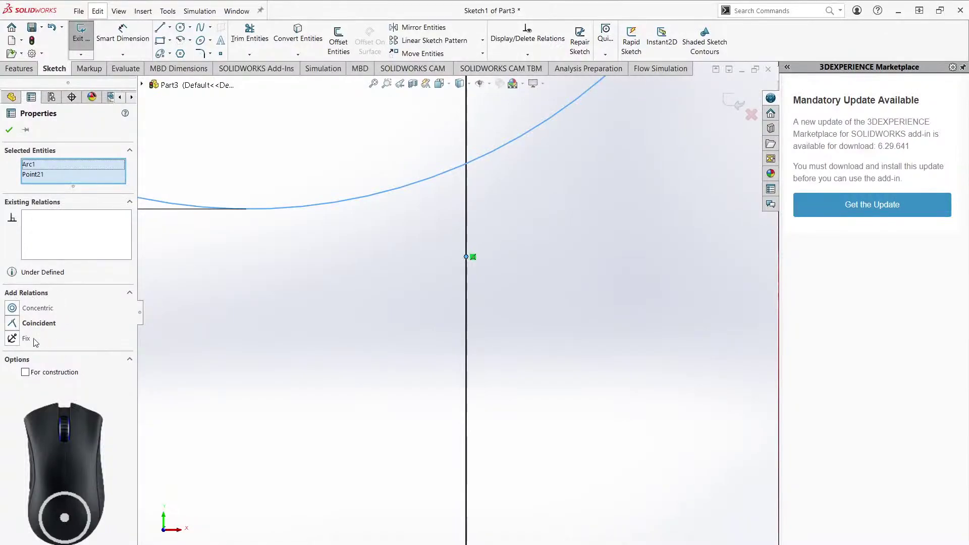
{"action": "left_click", "coordinate": [13, 324]}
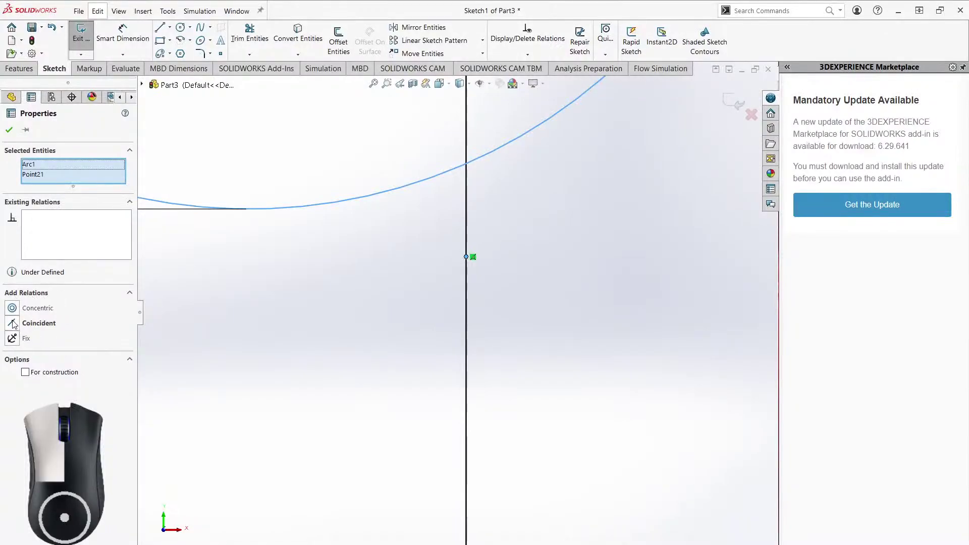
{"action": "left_click", "coordinate": [504, 253]}
{"action": "scroll", "coordinate": [473, 170], "scroll_direction": "down", "scroll_amount": 3}
{"action": "scroll", "coordinate": [472, 167], "scroll_direction": "down", "scroll_amount": 3}
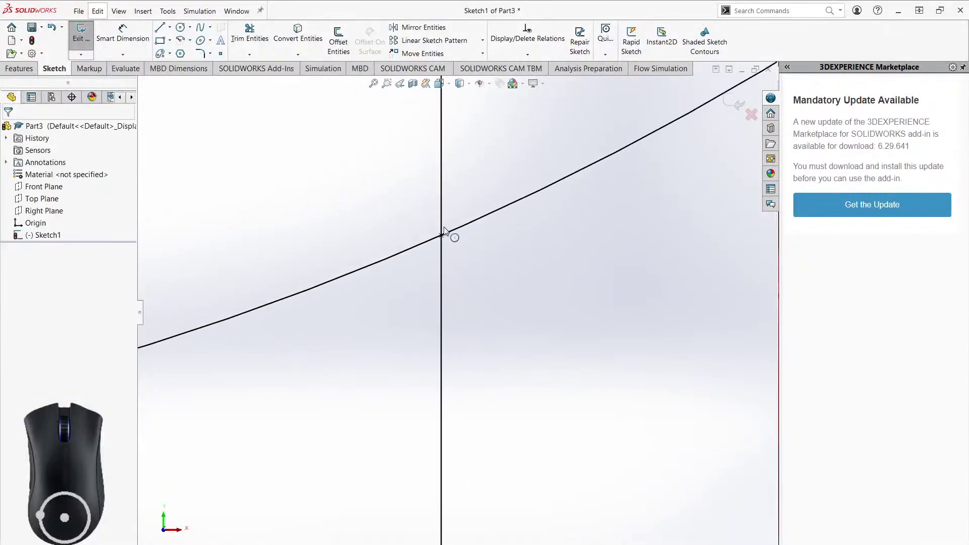
{"action": "left_click", "coordinate": [444, 274]}
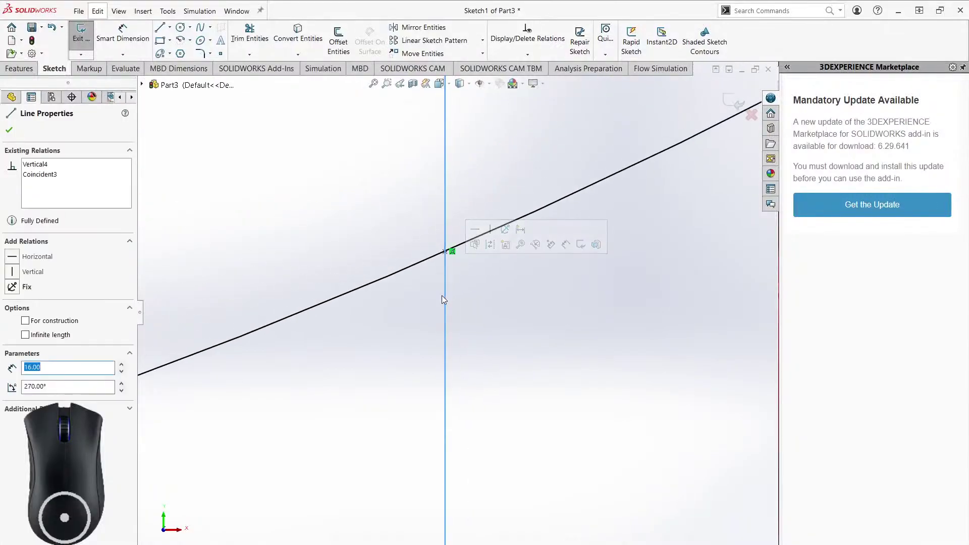
{"action": "left_click", "coordinate": [420, 258]}
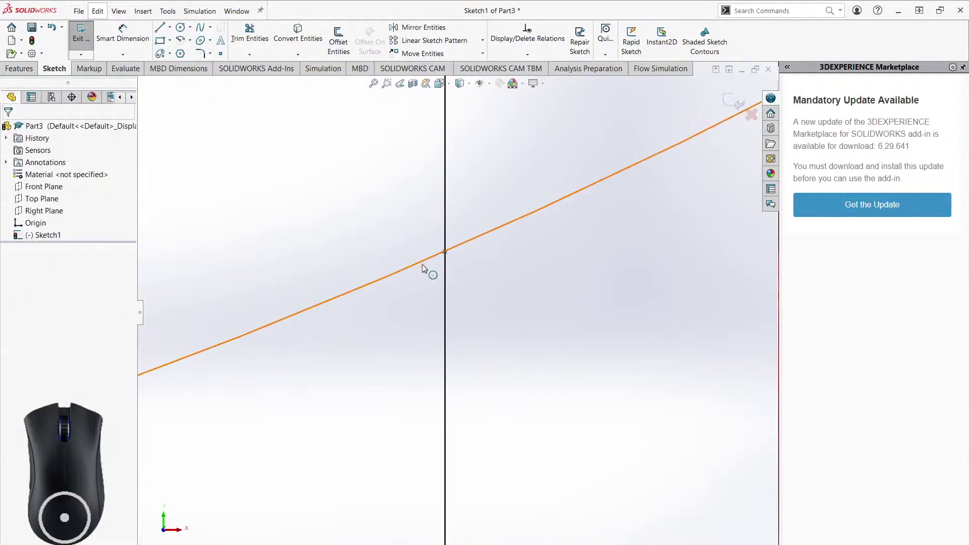
{"action": "left_click", "coordinate": [421, 261]}
{"action": "scroll", "coordinate": [456, 258], "scroll_direction": "down", "scroll_amount": 5}
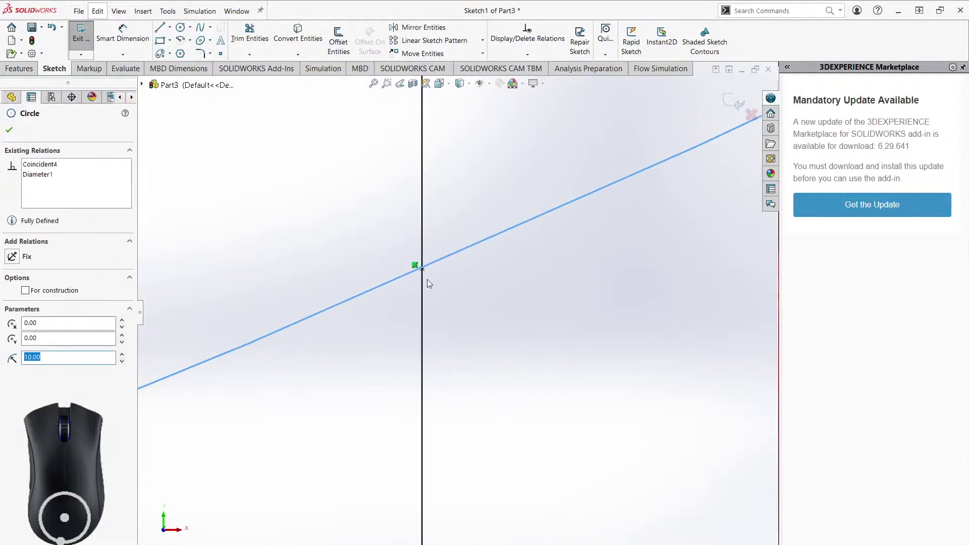
{"action": "scroll", "coordinate": [422, 303], "scroll_direction": "up", "scroll_amount": 3}
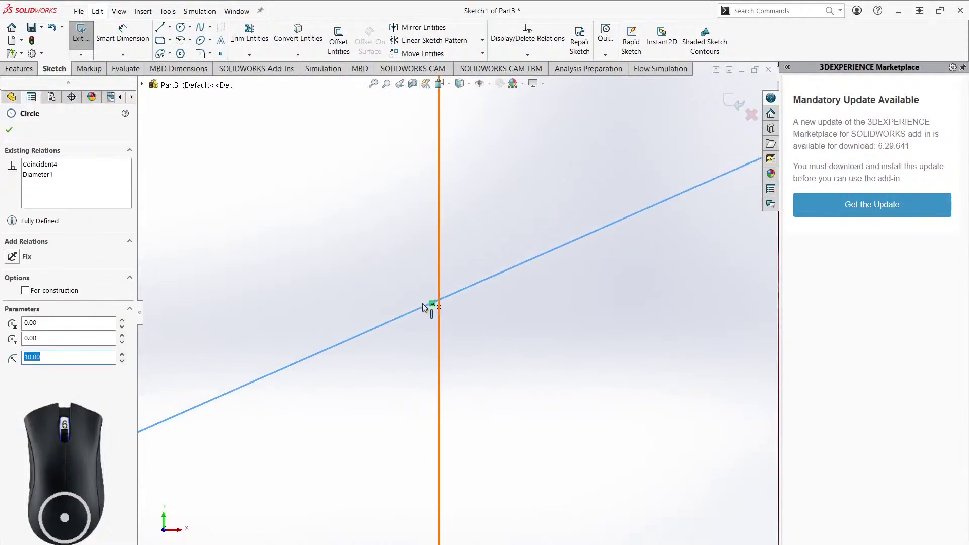
{"action": "scroll", "coordinate": [423, 303], "scroll_direction": "up", "scroll_amount": 5}
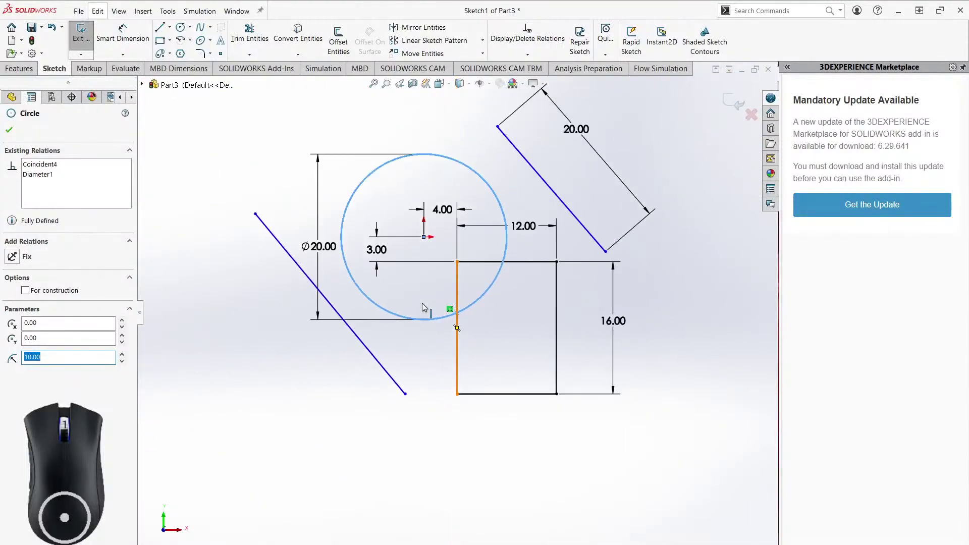
{"action": "left_click", "coordinate": [476, 316]}
{"action": "scroll", "coordinate": [474, 331], "scroll_direction": "down", "scroll_amount": 8}
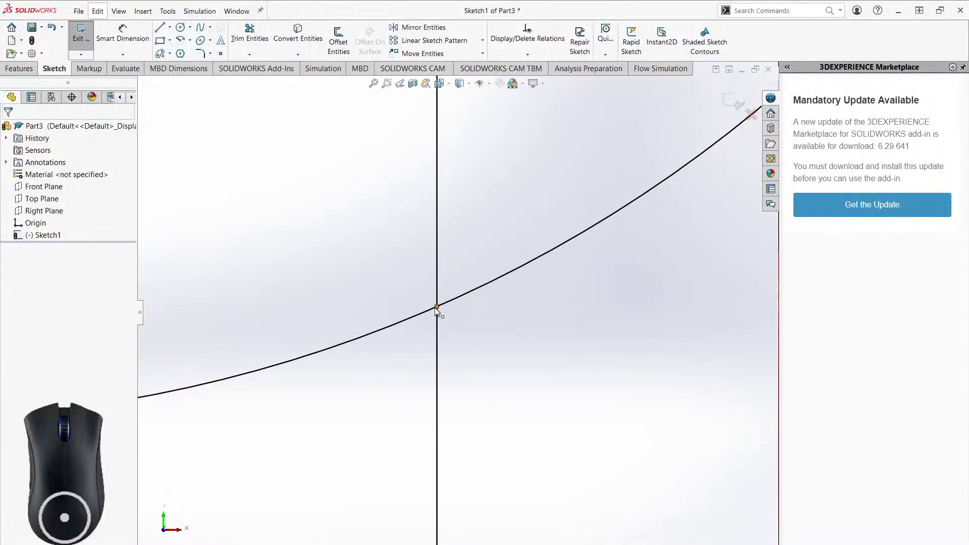
{"action": "left_click", "coordinate": [438, 308]}
{"action": "left_click", "coordinate": [425, 339]}
{"action": "scroll", "coordinate": [444, 331], "scroll_direction": "up", "scroll_amount": 2}
{"action": "scroll", "coordinate": [463, 321], "scroll_direction": "up", "scroll_amount": 4}
{"action": "scroll", "coordinate": [455, 321], "scroll_direction": "up", "scroll_amount": 2}
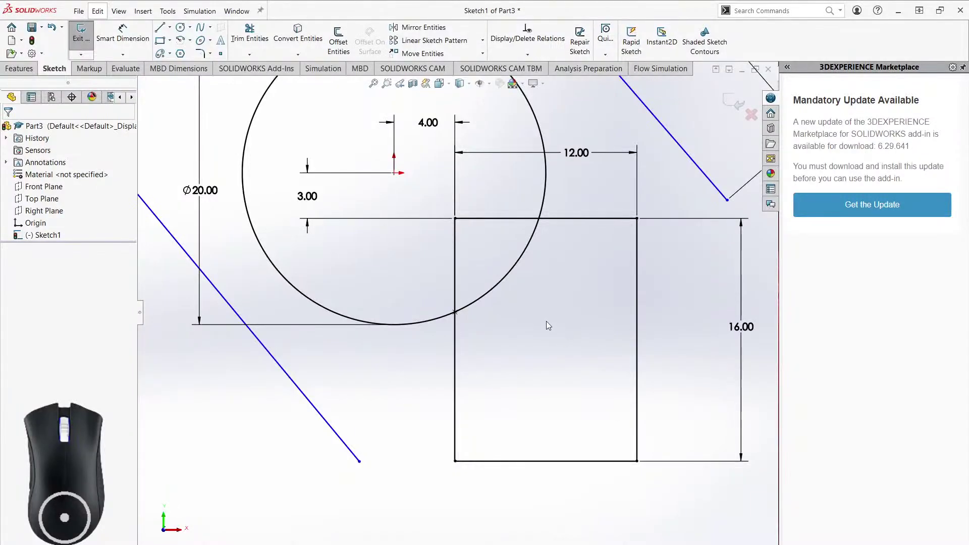
Draw a slanted line from the circle's crossing on the left edge to the rectangle's top edge.
{"action": "middle_click_drag", "start_coordinate": [546, 321], "coordinate": [553, 363], "text": "ctrl"}
{"action": "scroll", "coordinate": [556, 336], "scroll_direction": "up", "scroll_amount": 3}
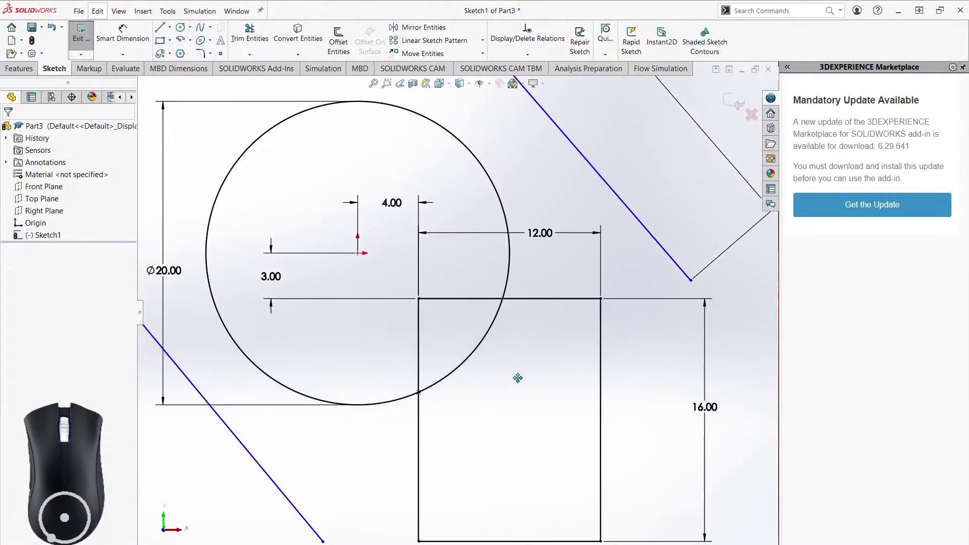
{"action": "middle_click_drag", "start_coordinate": [489, 398], "coordinate": [541, 394], "text": "ctrl"}
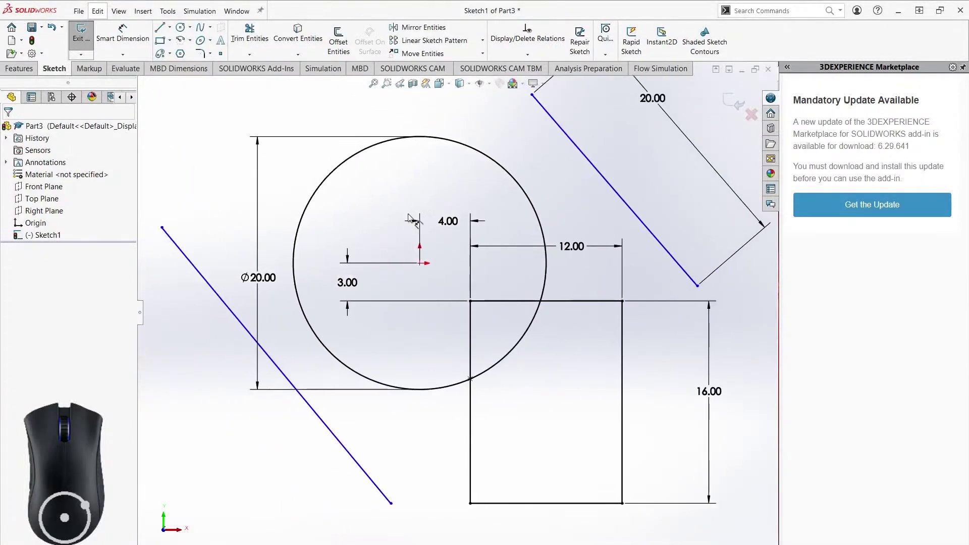
{"action": "key", "text": "l"}
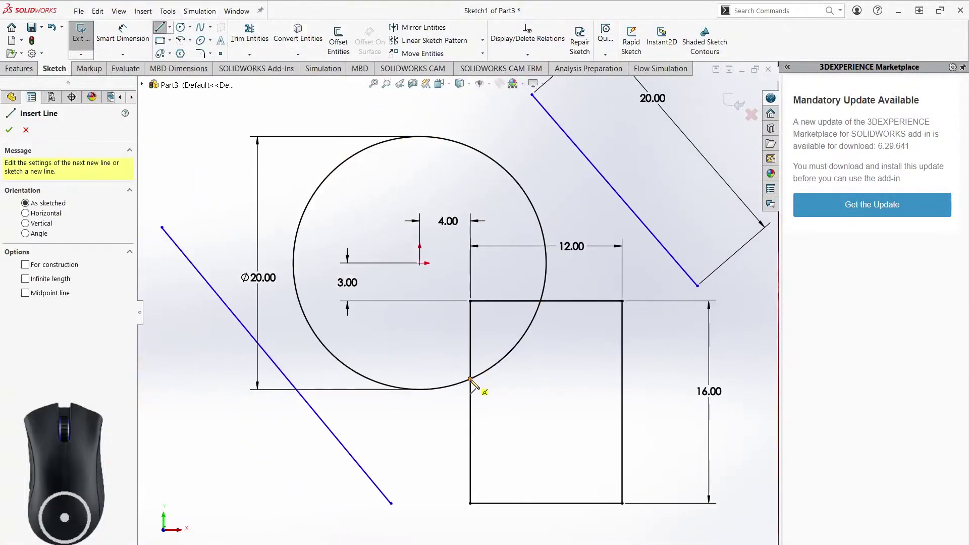
{"action": "left_click", "coordinate": [470, 379]}
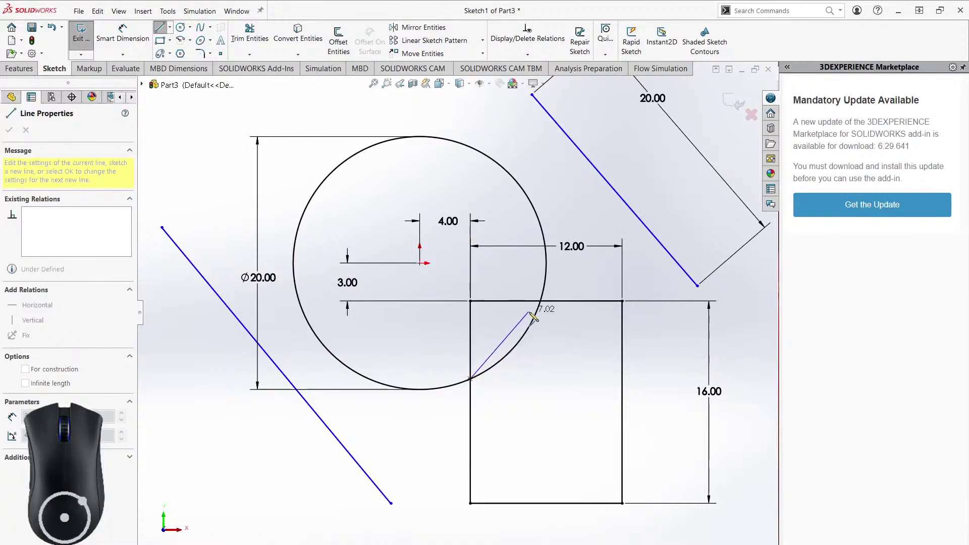
{"action": "left_click", "coordinate": [514, 301]}
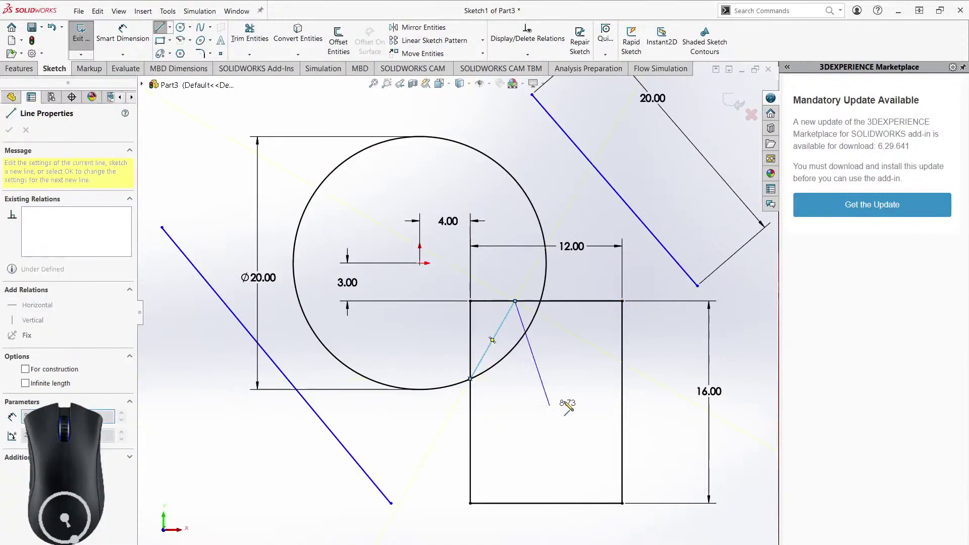
{"action": "right_click", "coordinate": [544, 414]}
{"action": "left_click", "coordinate": [553, 426]}
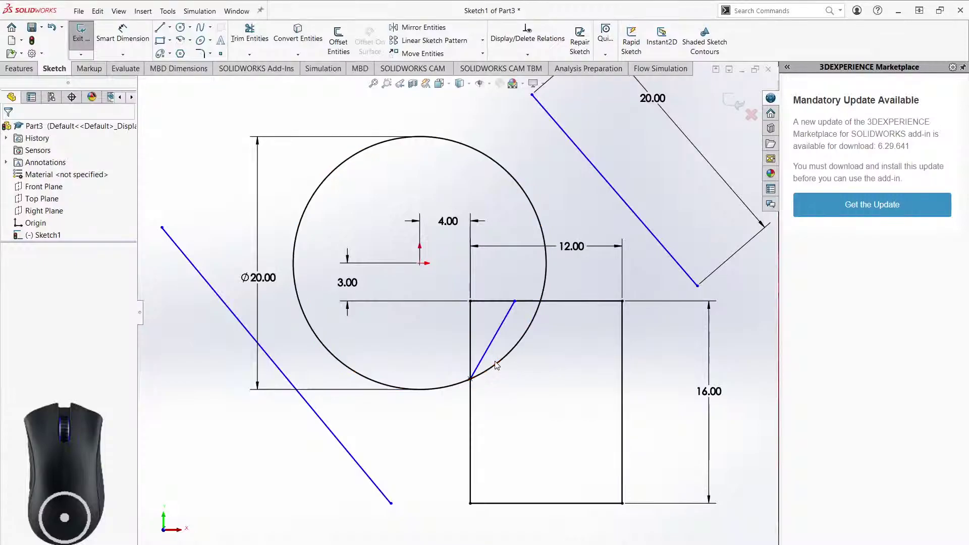
{"action": "mouse_move", "coordinate": [571, 432]}
{"action": "middle_mouse_down", "text": "ctrl"}
{"action": "mouse_move", "coordinate": [559, 404]}
{"action": "mouse_move", "coordinate": [562, 421]}
{"action": "middle_mouse_up", "text": "ctrl"}
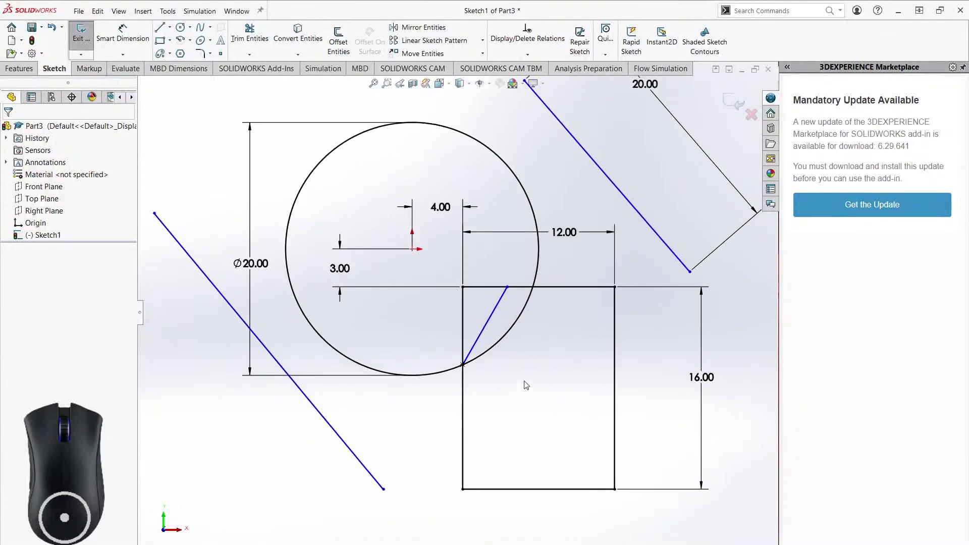
Add a Tangent relation between the 20.00 upper-right line and the Ø20.00 circle.
{"action": "middle_click_drag", "start_coordinate": [569, 372], "coordinate": [520, 425], "text": "ctrl"}
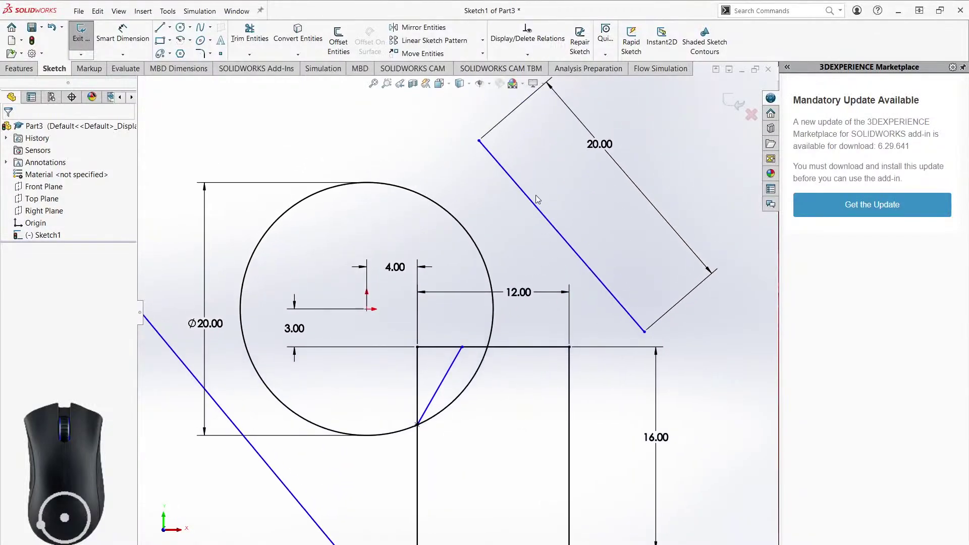
{"action": "left_click", "coordinate": [543, 214]}
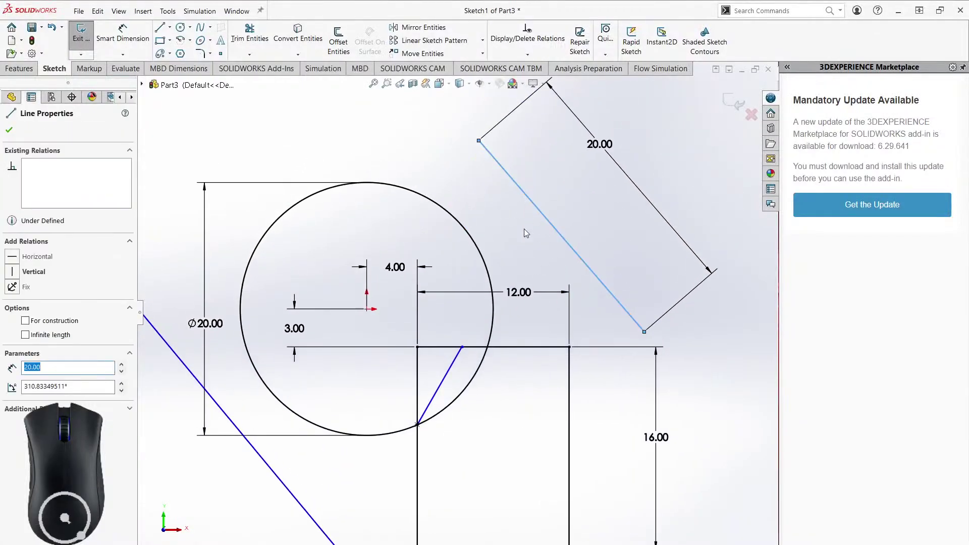
{"action": "left_click", "coordinate": [442, 209], "text": "ctrl"}
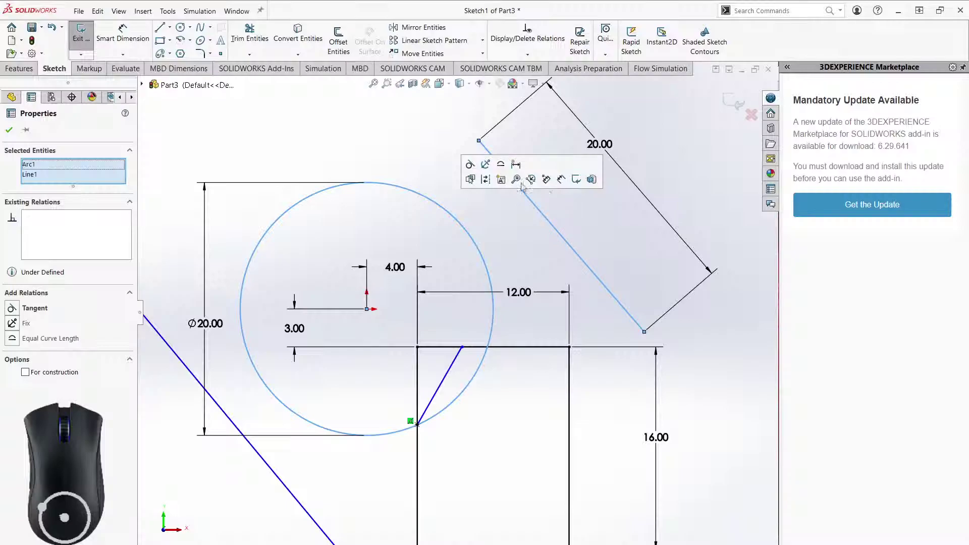
{"action": "left_click", "coordinate": [15, 311]}
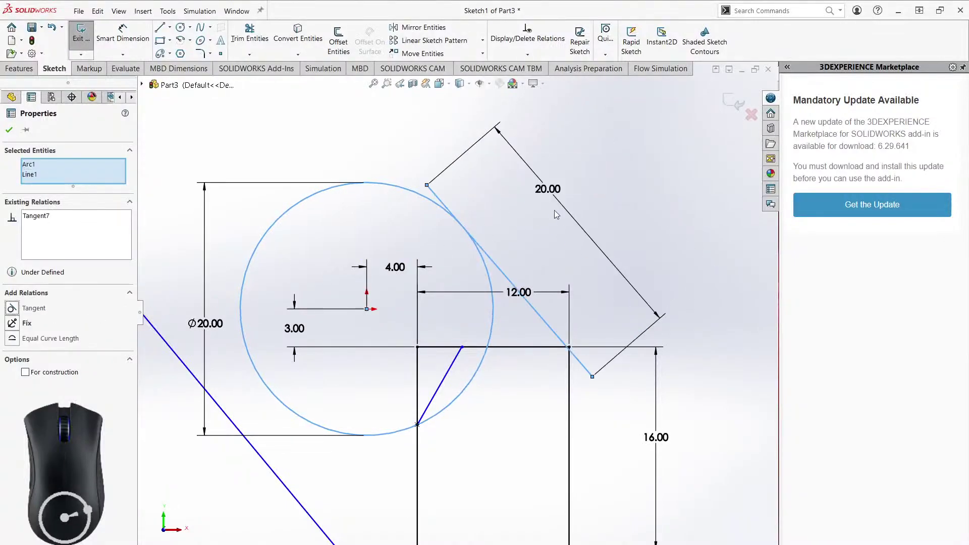
{"action": "left_click", "coordinate": [588, 264]}
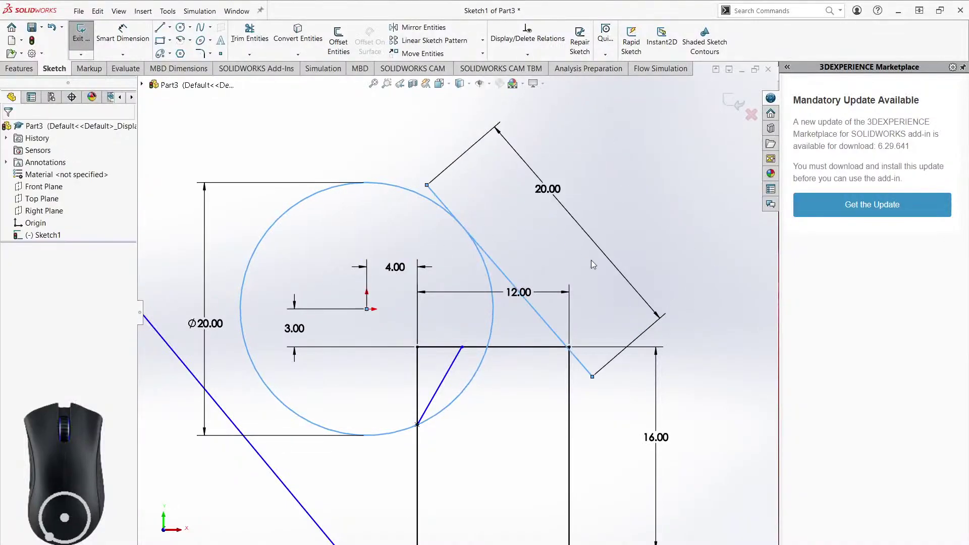
{"action": "left_click", "coordinate": [529, 305]}
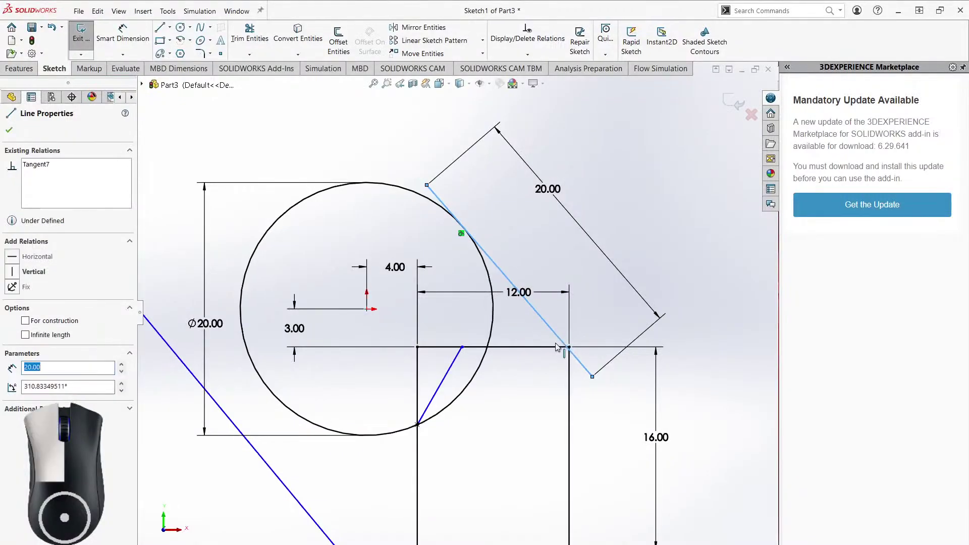
{"action": "left_click", "coordinate": [601, 389]}
Drag the tangent line's endpoint toward the upper left to reposition it.
{"action": "mouse_move", "coordinate": [594, 378]}
{"action": "left_mouse_down"}
{"action": "mouse_move", "coordinate": [440, 425]}
{"action": "mouse_move", "coordinate": [281, 432]}
{"action": "mouse_move", "coordinate": [262, 212]}
{"action": "mouse_move", "coordinate": [500, 260]}
{"action": "mouse_move", "coordinate": [511, 323]}
{"action": "mouse_move", "coordinate": [518, 289]}
{"action": "left_mouse_up"}
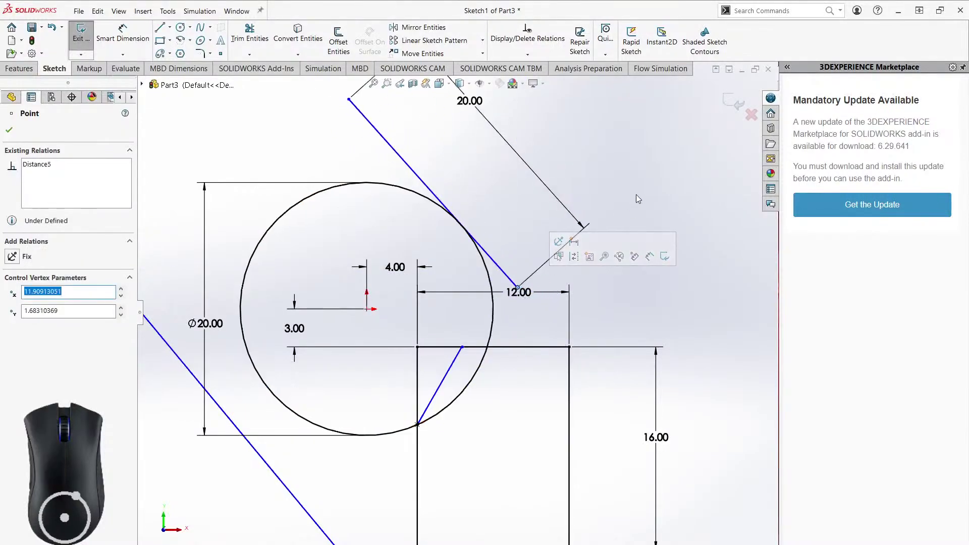
{"action": "left_click", "coordinate": [637, 197]}
{"action": "middle_click_drag", "start_coordinate": [555, 286], "coordinate": [638, 270], "text": "ctrl"}
{"action": "left_click", "coordinate": [244, 329]}
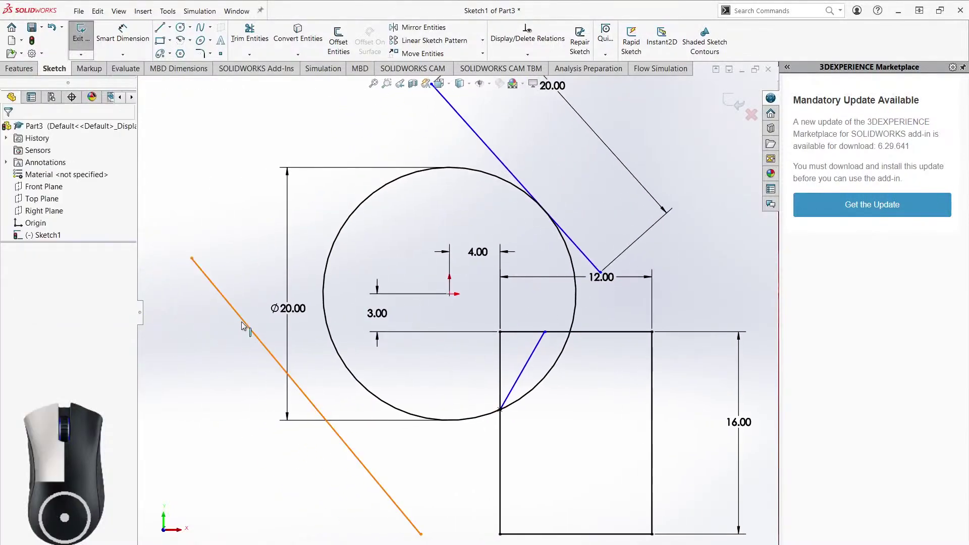
Add a Parallel relation between the lower-left line and the 20.00 tangent line, then test-drag it.
{"action": "left_click", "coordinate": [480, 135]}
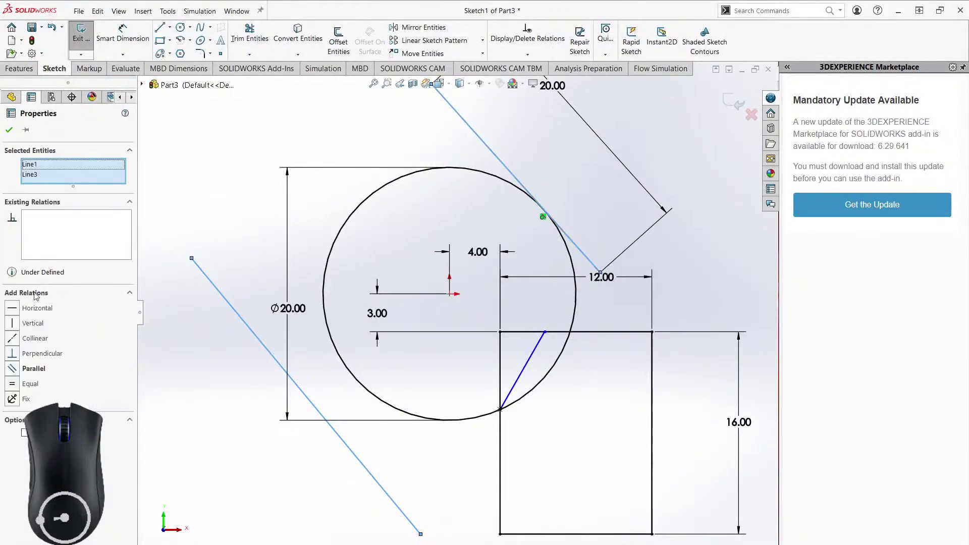
{"action": "left_click", "coordinate": [16, 371]}
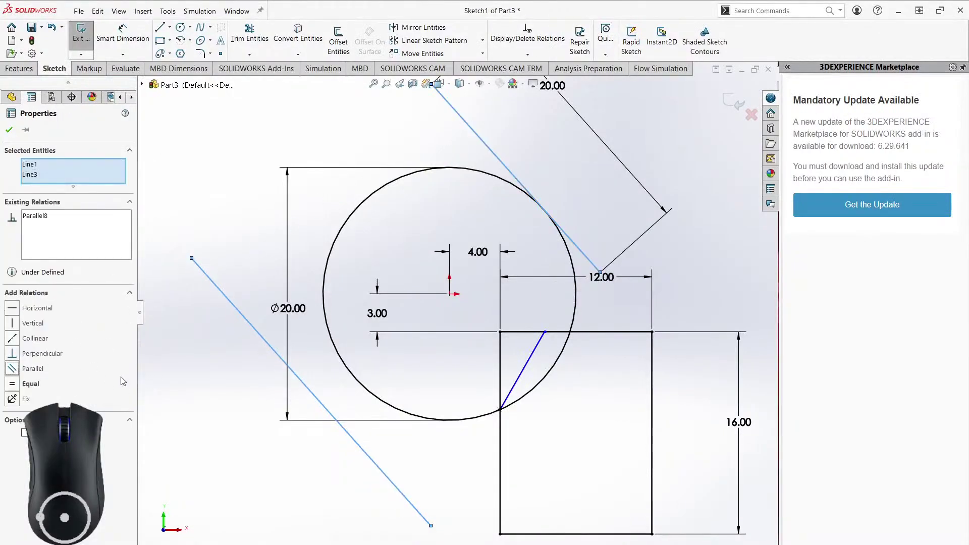
{"action": "left_click", "coordinate": [185, 344]}
{"action": "middle_click_drag", "start_coordinate": [629, 282], "coordinate": [637, 318], "text": "ctrl"}
{"action": "mouse_move", "coordinate": [442, 126]}
{"action": "left_mouse_down"}
{"action": "mouse_move", "coordinate": [372, 173]}
{"action": "mouse_move", "coordinate": [351, 211]}
{"action": "mouse_move", "coordinate": [408, 136]}
{"action": "mouse_move", "coordinate": [451, 146]}
{"action": "mouse_move", "coordinate": [435, 124]}
{"action": "left_mouse_up"}
{"action": "left_click", "coordinate": [222, 340]}
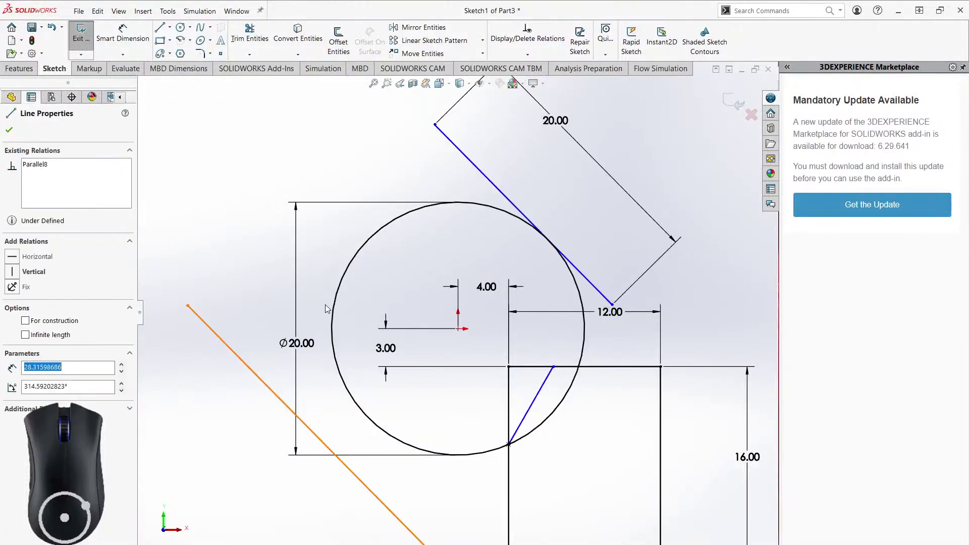
Add a Tangent relation between the lower-left slanted line and the circle.
{"action": "left_click", "coordinate": [328, 324], "text": "ctrl"}
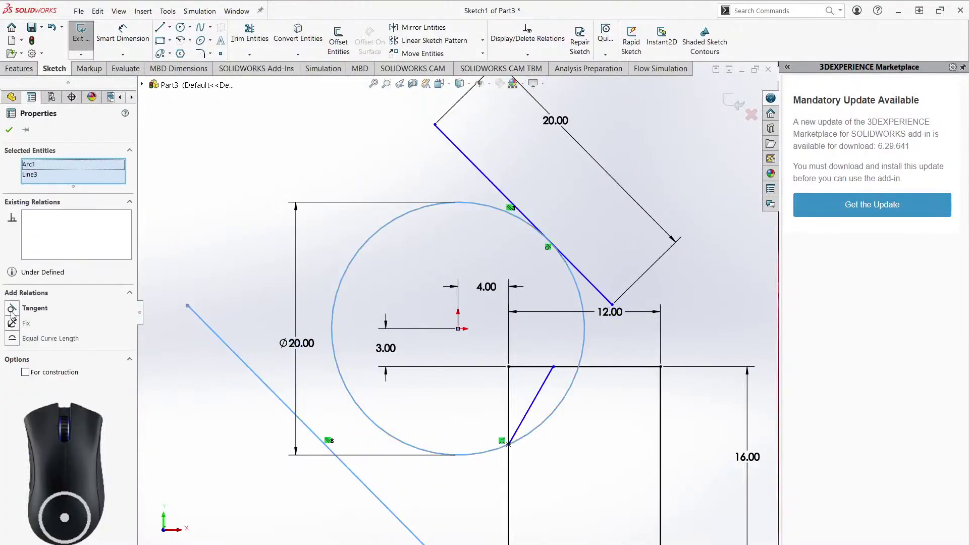
{"action": "left_click", "coordinate": [14, 309]}
{"action": "left_click", "coordinate": [249, 157]}
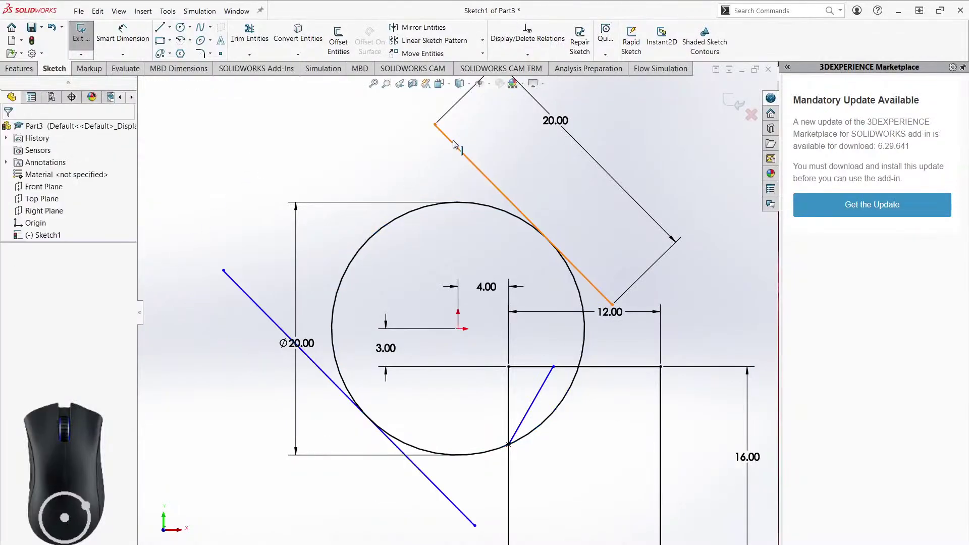
{"action": "left_click", "coordinate": [452, 158]}
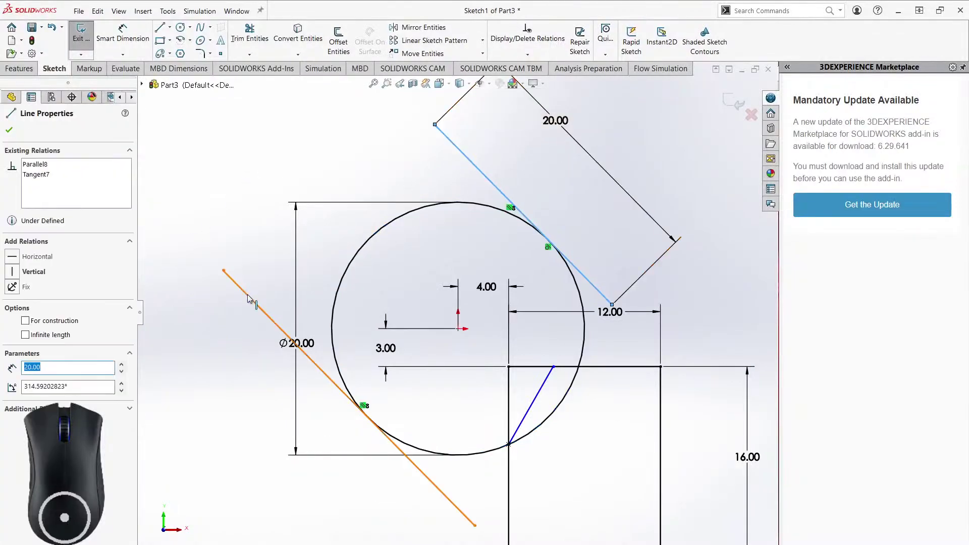
{"action": "left_click", "coordinate": [317, 366], "text": "ctrl"}
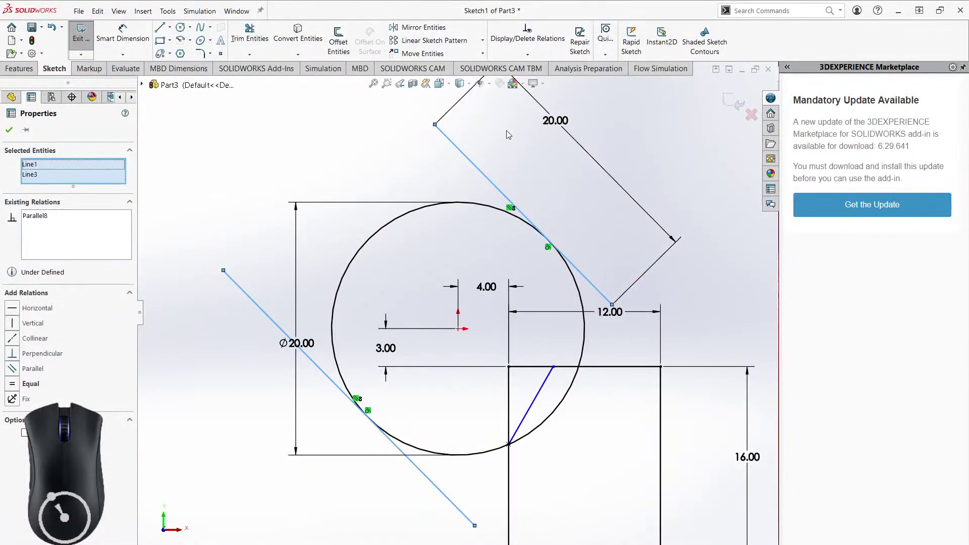
{"action": "left_click", "coordinate": [181, 346]}
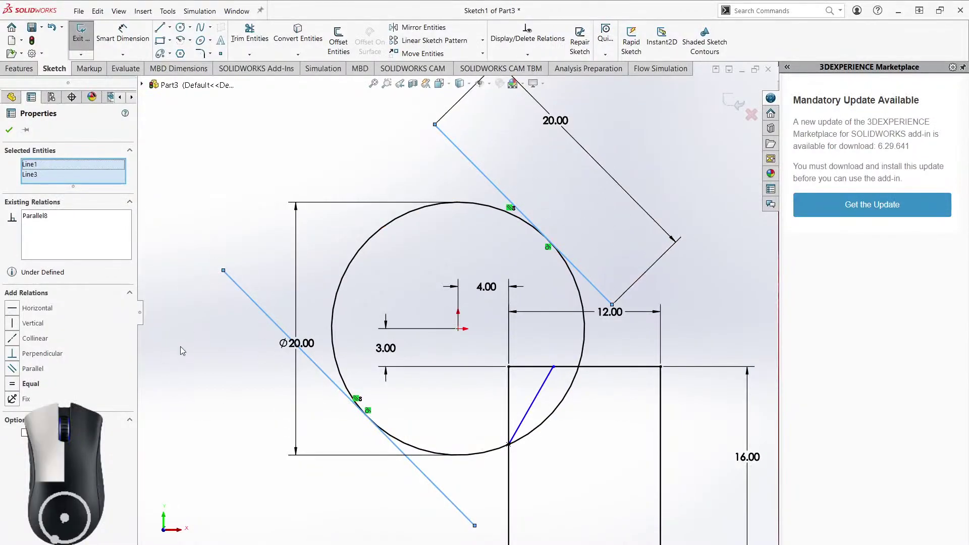
{"action": "right_click", "coordinate": [202, 372]}
{"action": "left_click", "coordinate": [154, 337]}
{"action": "mouse_move", "coordinate": [226, 271]}
{"action": "left_mouse_down"}
{"action": "mouse_move", "coordinate": [256, 288]}
{"action": "mouse_move", "coordinate": [372, 428]}
{"action": "mouse_move", "coordinate": [307, 376]}
{"action": "mouse_move", "coordinate": [221, 275]}
{"action": "left_mouse_up"}
Make the lower-left line equal in length to the 20.00 upper-right line.
{"action": "left_click", "coordinate": [253, 306]}
{"action": "left_click", "coordinate": [459, 155], "text": "ctrl"}
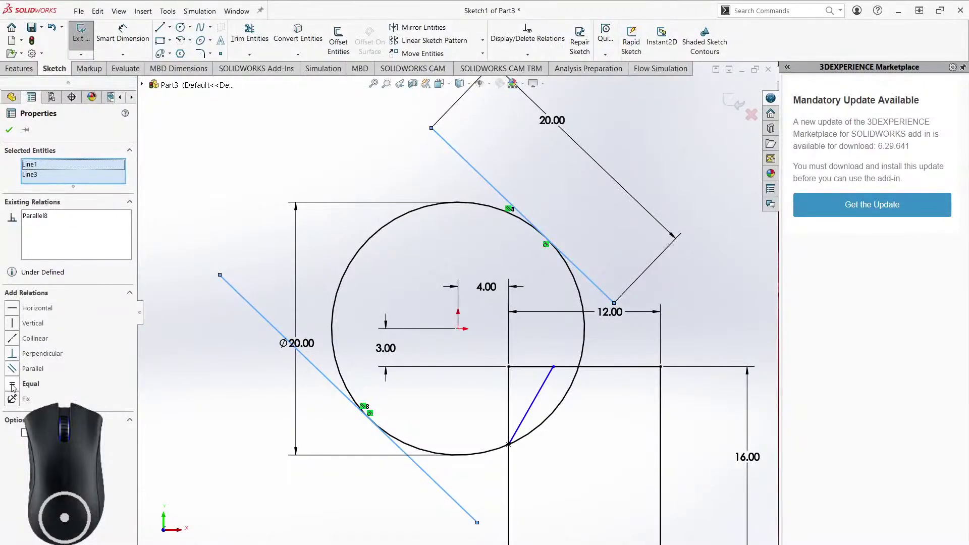
{"action": "left_click", "coordinate": [12, 385]}
{"action": "left_click", "coordinate": [242, 370]}
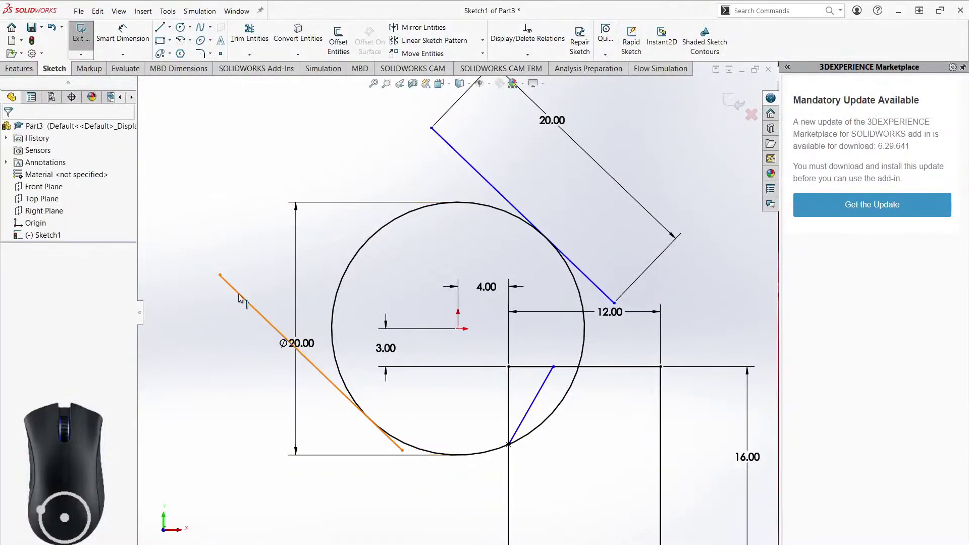
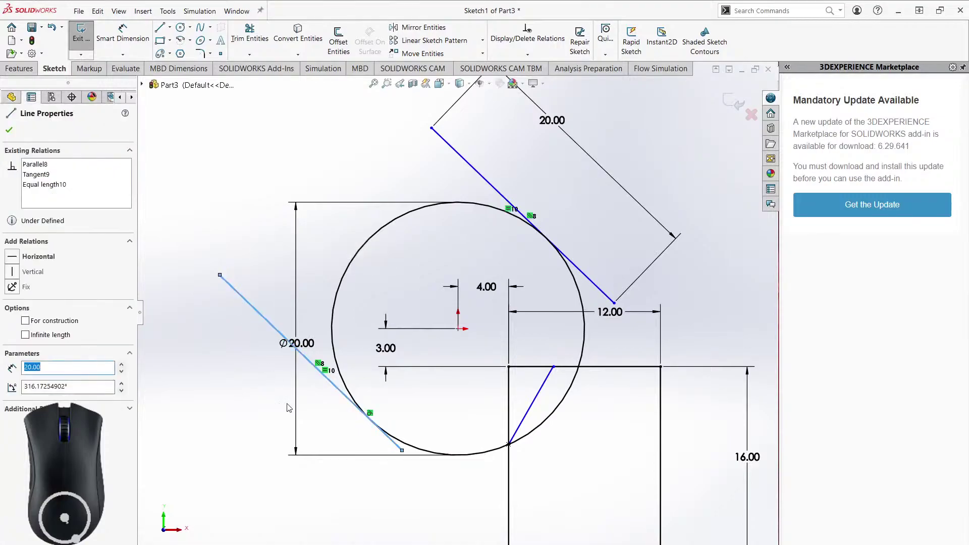
Drag the lower tangent line's endpoint further down to lengthen it.
{"action": "left_click_drag", "start_coordinate": [221, 276], "coordinate": [266, 326]}
Add a Perpendicular relation between the chord line and the upper tangent line.
{"action": "left_click", "coordinate": [186, 240]}
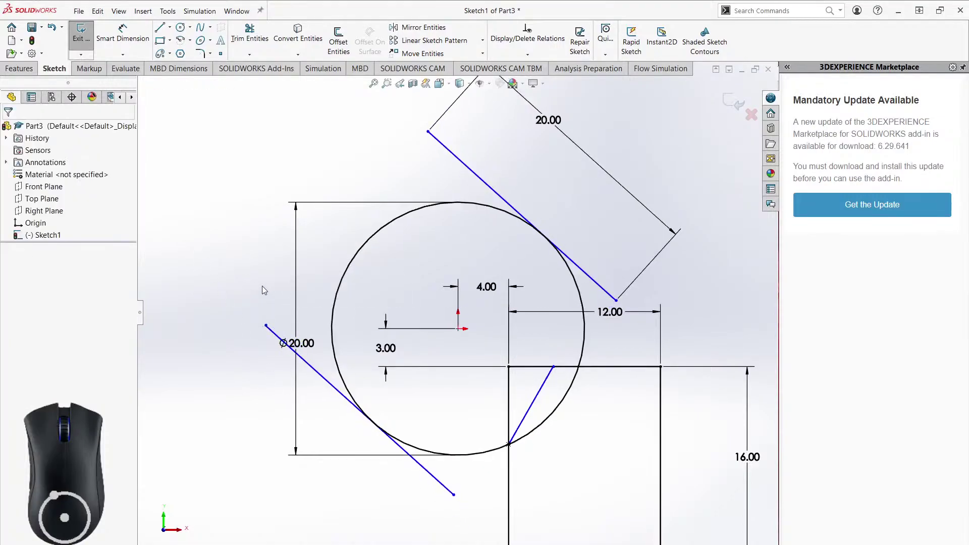
{"action": "left_click", "coordinate": [546, 387]}
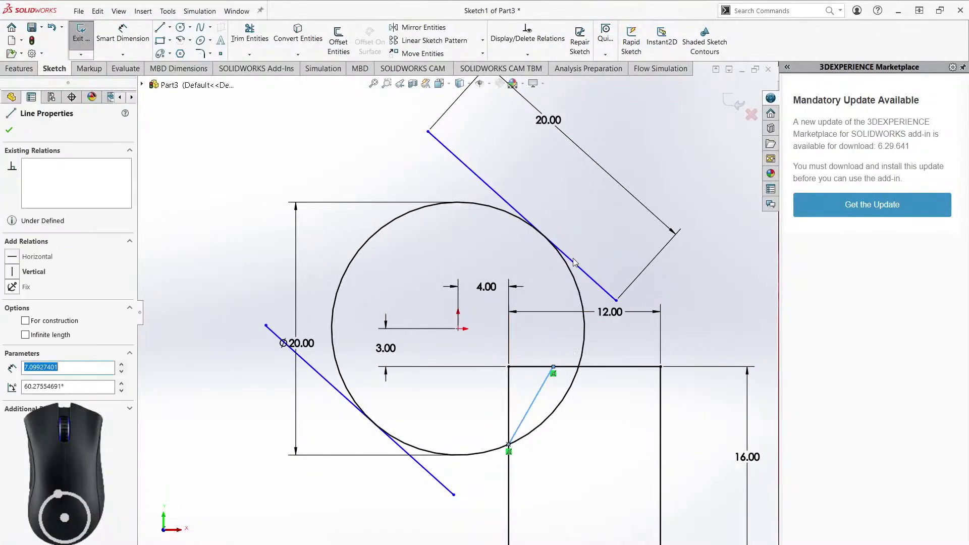
{"action": "left_click", "coordinate": [576, 266], "text": "ctrl"}
{"action": "left_click", "coordinate": [18, 359]}
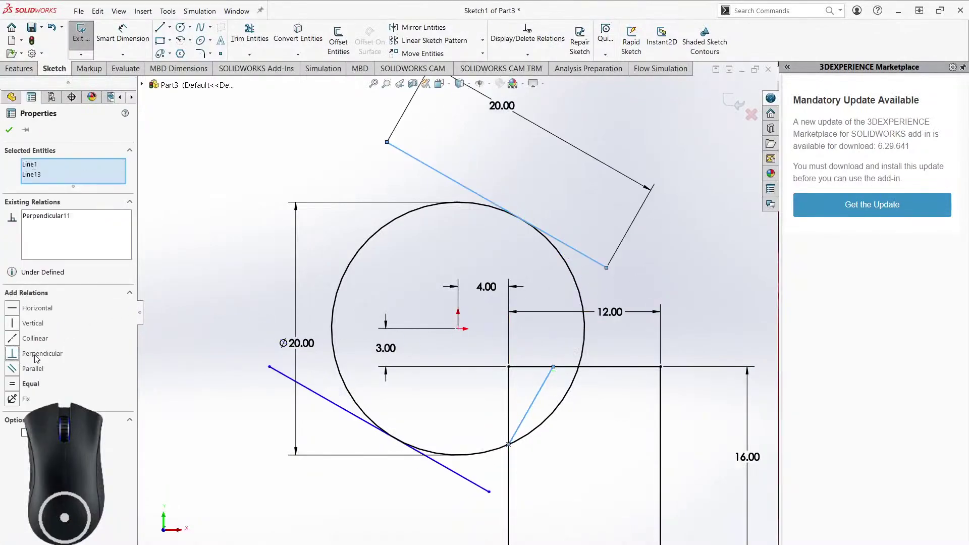
{"action": "left_click", "coordinate": [234, 218]}
Drag the chord line's upper endpoint onto the rectangle's top edge.
{"action": "mouse_move", "coordinate": [489, 493]}
{"action": "left_mouse_down"}
{"action": "mouse_move", "coordinate": [502, 534]}
{"action": "mouse_move", "coordinate": [450, 520]}
{"action": "mouse_move", "coordinate": [493, 483]}
{"action": "mouse_move", "coordinate": [479, 490]}
{"action": "left_mouse_up"}
{"action": "mouse_move", "coordinate": [555, 370]}
{"action": "left_mouse_down"}
{"action": "mouse_move", "coordinate": [573, 380]}
{"action": "mouse_move", "coordinate": [548, 370]}
{"action": "left_mouse_up"}
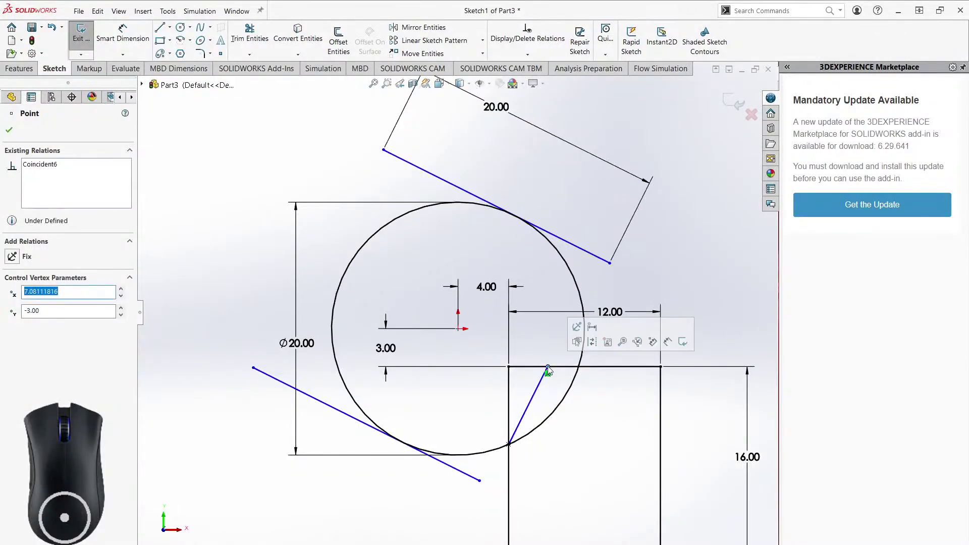
{"action": "left_click", "coordinate": [599, 389]}
{"action": "left_click", "coordinate": [224, 50]}
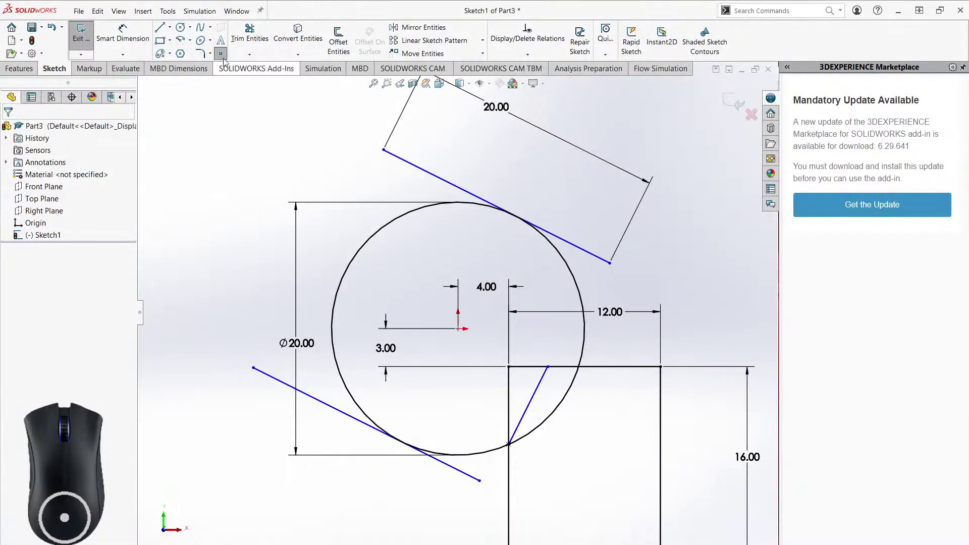
Place a sketch point on the rectangle's top edge and make it Coincident with the circle.
{"action": "left_click", "coordinate": [609, 367]}
{"action": "right_click", "coordinate": [601, 417]}
{"action": "left_click", "coordinate": [620, 426]}
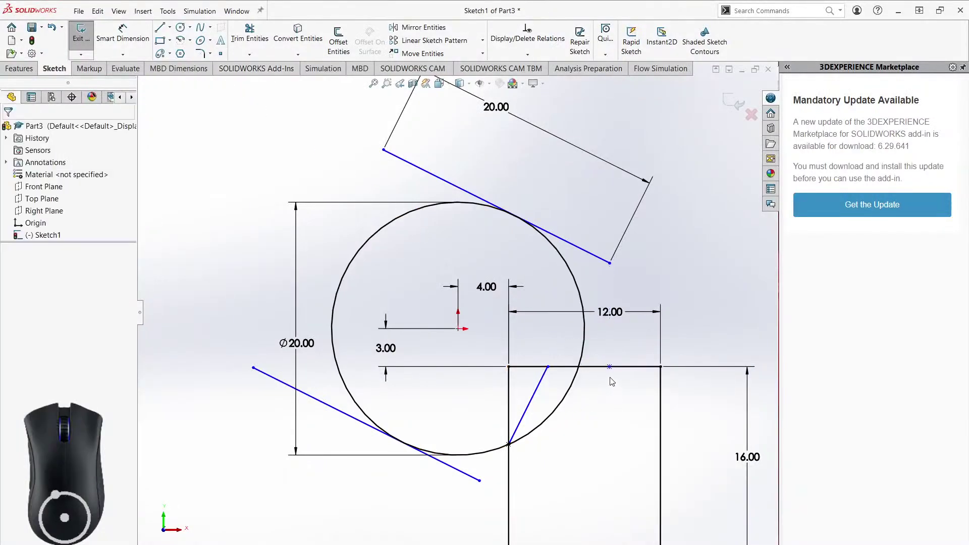
{"action": "left_click", "coordinate": [609, 366]}
{"action": "left_click", "coordinate": [581, 353], "text": "ctrl"}
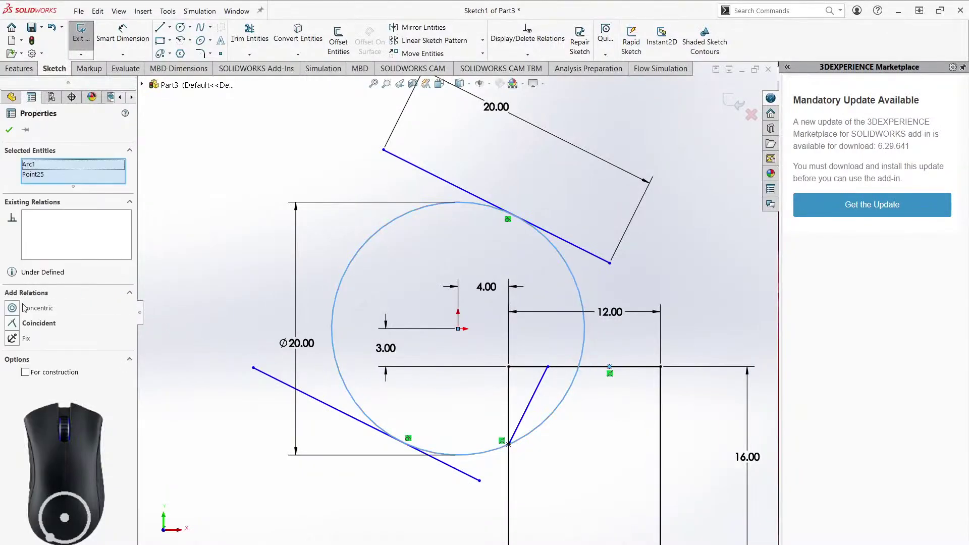
{"action": "left_click", "coordinate": [15, 326]}
{"action": "key", "text": "Escape"}
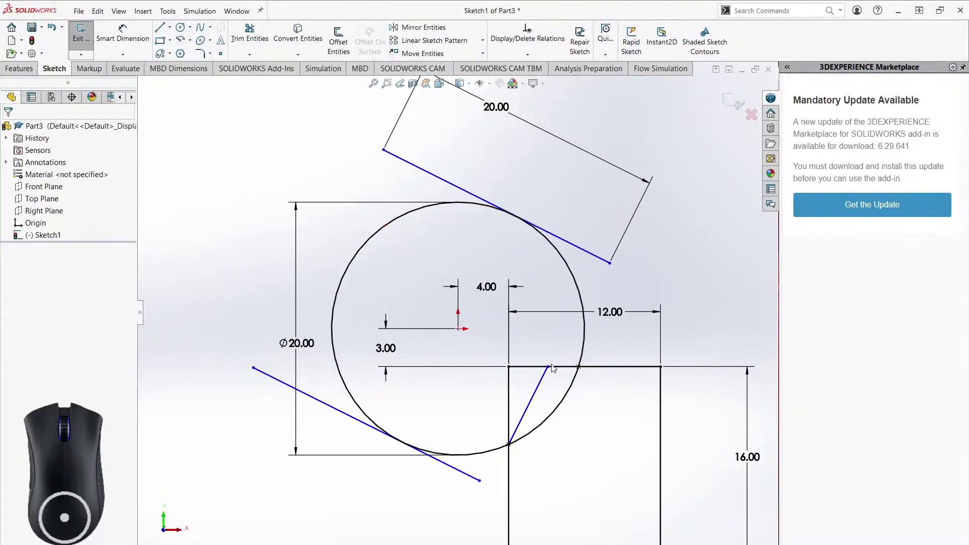
Make the chord's upper endpoint Coincident with the new point on the circle.
{"action": "left_click", "coordinate": [548, 367]}
{"action": "left_click", "coordinate": [579, 366], "text": "ctrl"}
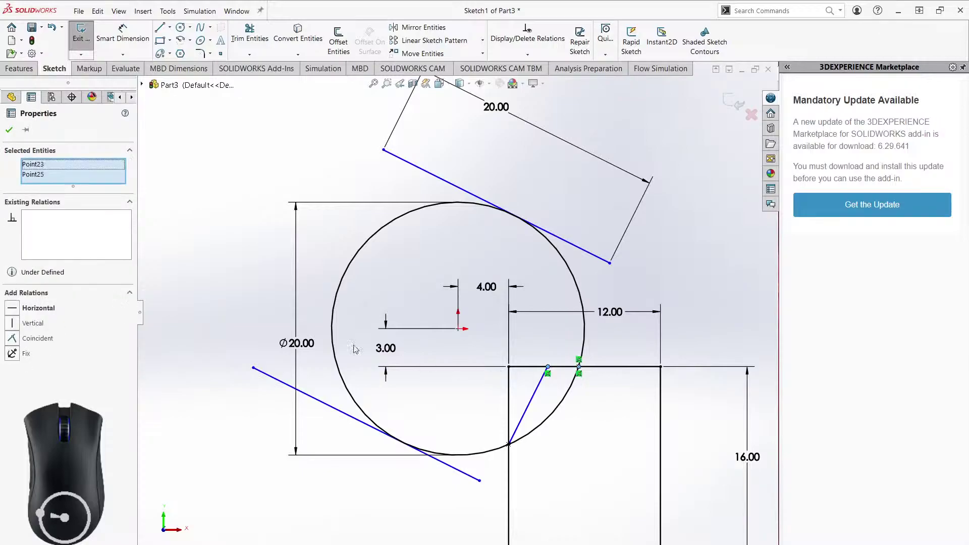
{"action": "left_click", "coordinate": [14, 341]}
{"action": "key", "text": "Escape"}
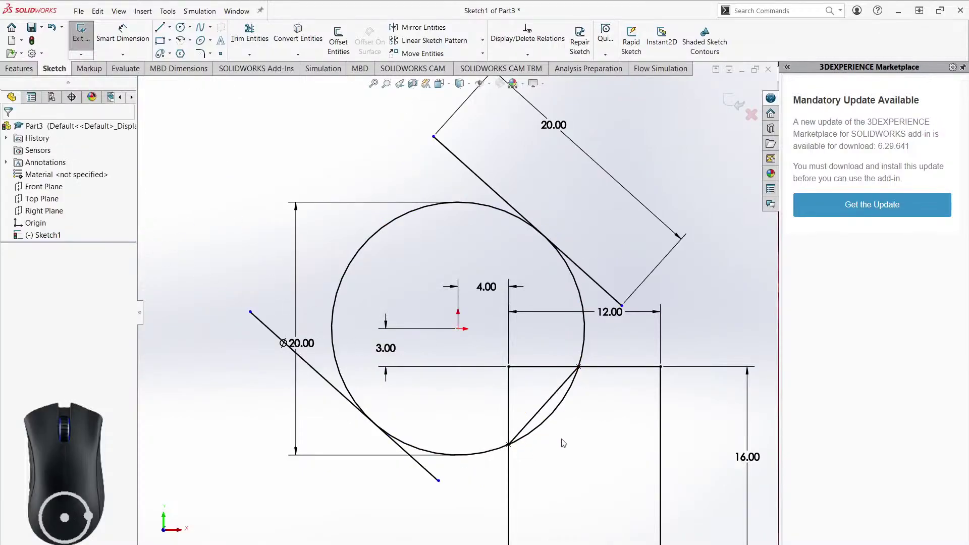
Move the 12.00 dimension down closer to the rectangle.
{"action": "middle_click_drag", "start_coordinate": [562, 439], "coordinate": [502, 368], "text": "ctrl"}
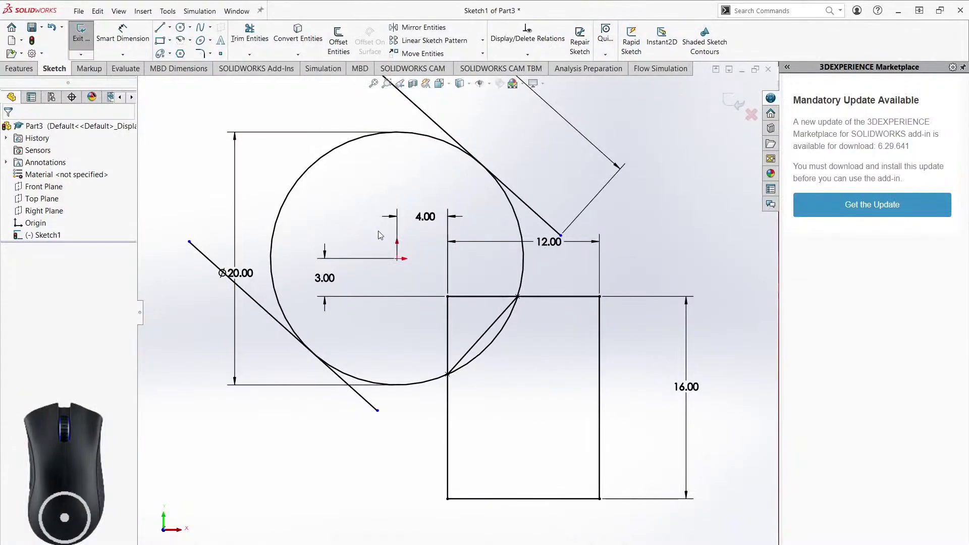
{"action": "mouse_move", "coordinate": [530, 348]}
{"action": "middle_mouse_down", "text": "ctrl"}
{"action": "mouse_move", "coordinate": [562, 426]}
{"action": "mouse_move", "coordinate": [578, 412]}
{"action": "middle_mouse_up", "text": "ctrl"}
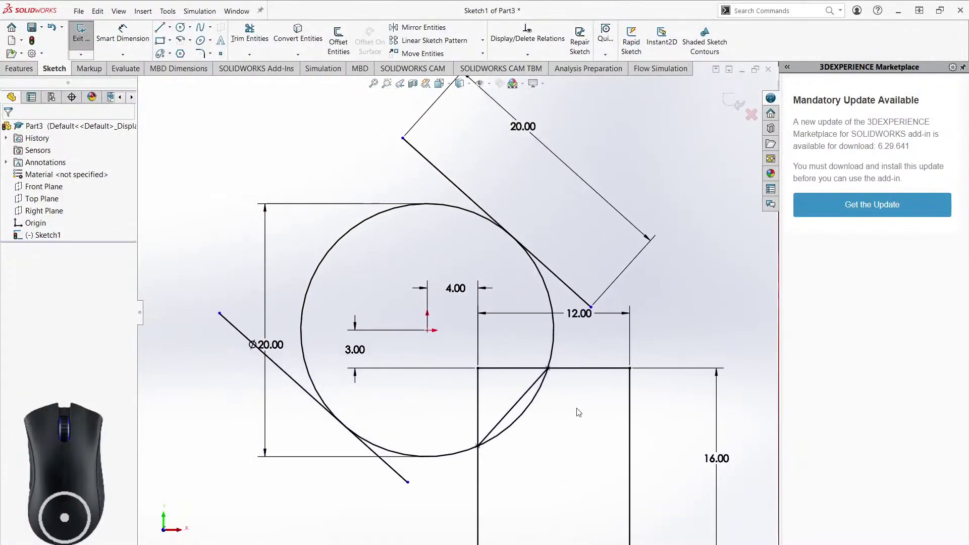
{"action": "left_click", "coordinate": [599, 313]}
{"action": "left_click_drag", "start_coordinate": [581, 313], "coordinate": [568, 346]}
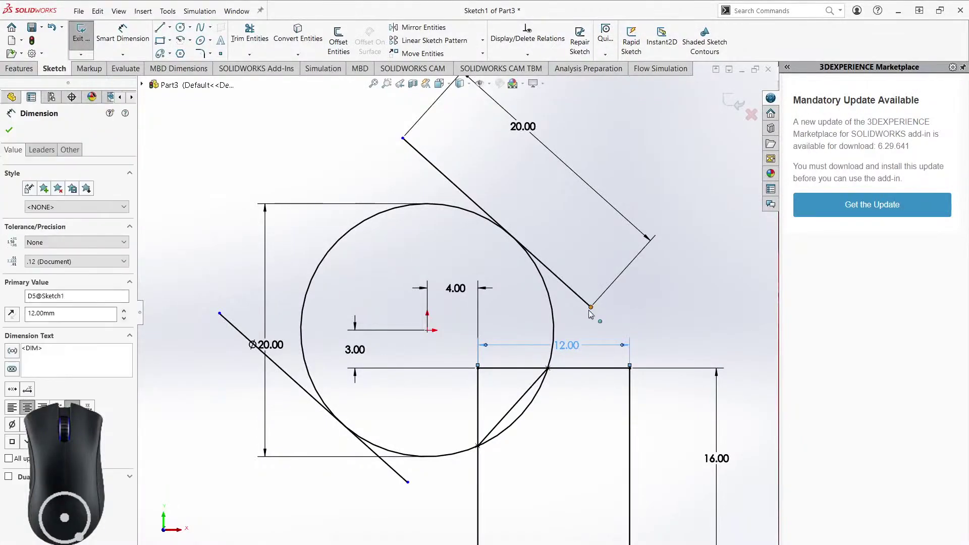
Shift the upper tangent line slightly up-left by dragging its lower endpoint, then recenter the sketch.
{"action": "mouse_move", "coordinate": [591, 310]}
{"action": "left_mouse_down"}
{"action": "mouse_move", "coordinate": [612, 326]}
{"action": "mouse_move", "coordinate": [584, 306]}
{"action": "left_mouse_up"}
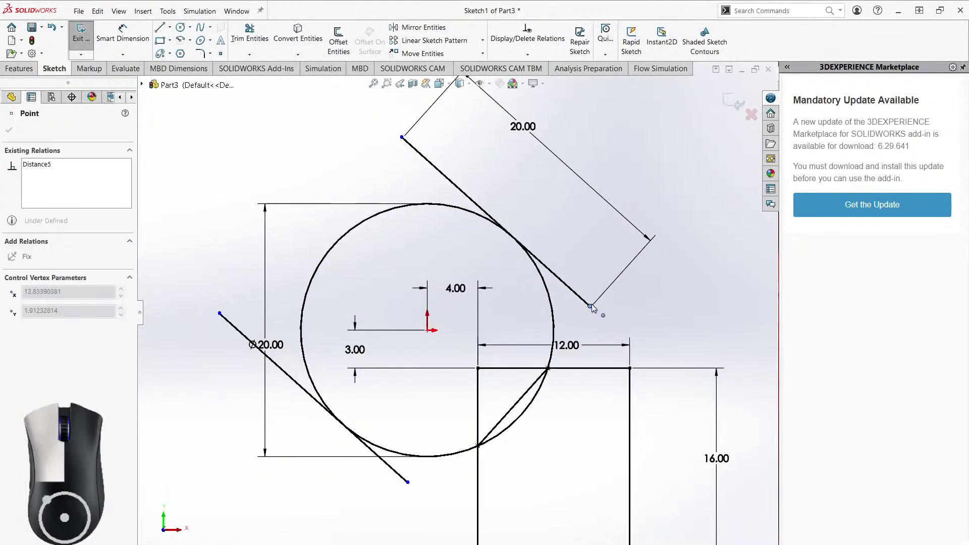
{"action": "mouse_move", "coordinate": [588, 302]}
{"action": "left_mouse_down"}
{"action": "mouse_move", "coordinate": [578, 298]}
{"action": "mouse_move", "coordinate": [622, 332]}
{"action": "mouse_move", "coordinate": [592, 296]}
{"action": "left_mouse_up"}
{"action": "left_click", "coordinate": [631, 316]}
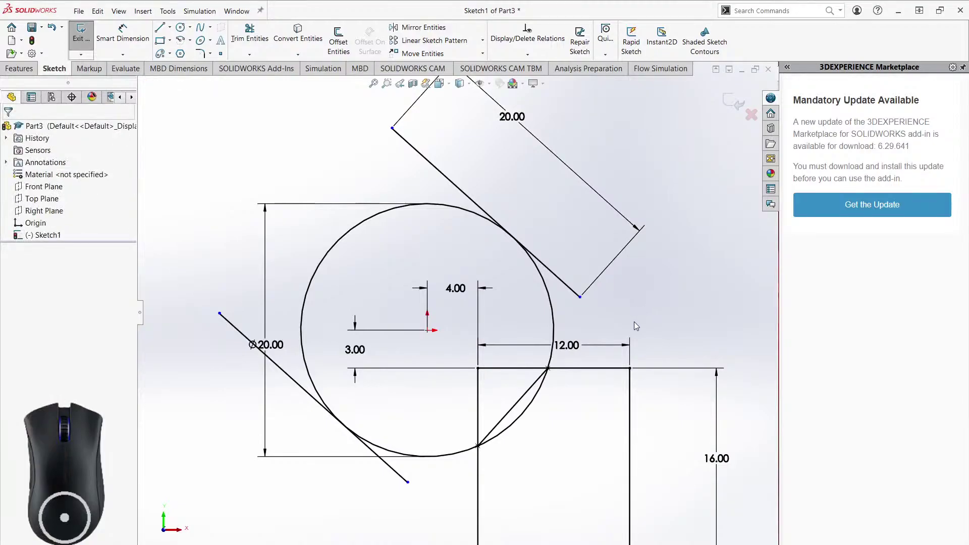
{"action": "mouse_move", "coordinate": [633, 322]}
{"action": "middle_mouse_down", "text": "ctrl"}
{"action": "mouse_move", "coordinate": [602, 270]}
{"action": "mouse_move", "coordinate": [627, 300]}
{"action": "mouse_move", "coordinate": [609, 283]}
{"action": "middle_mouse_up", "text": "ctrl"}
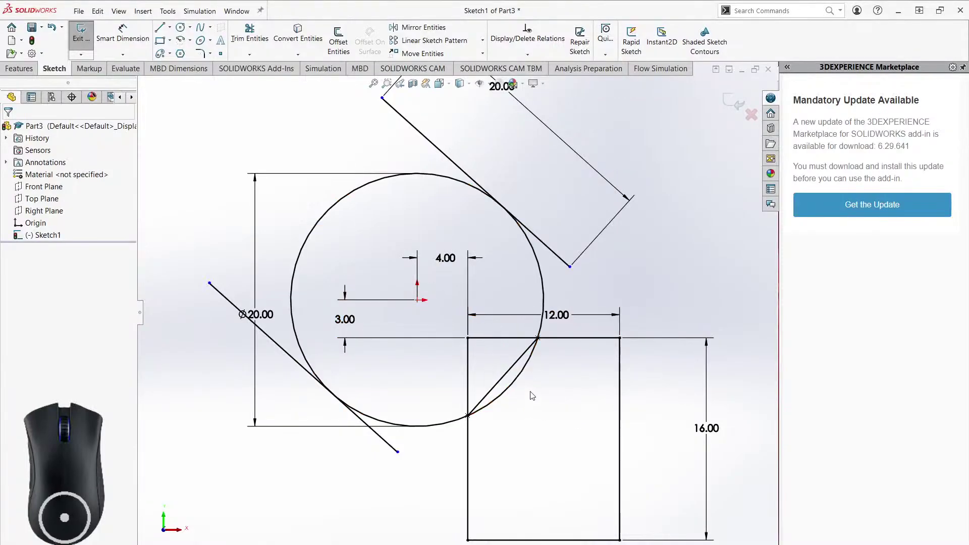
{"action": "mouse_move", "coordinate": [647, 290]}
{"action": "middle_mouse_down", "text": "ctrl"}
{"action": "mouse_move", "coordinate": [627, 313]}
{"action": "mouse_move", "coordinate": [627, 333]}
{"action": "mouse_move", "coordinate": [621, 265]}
{"action": "middle_mouse_up", "text": "ctrl"}
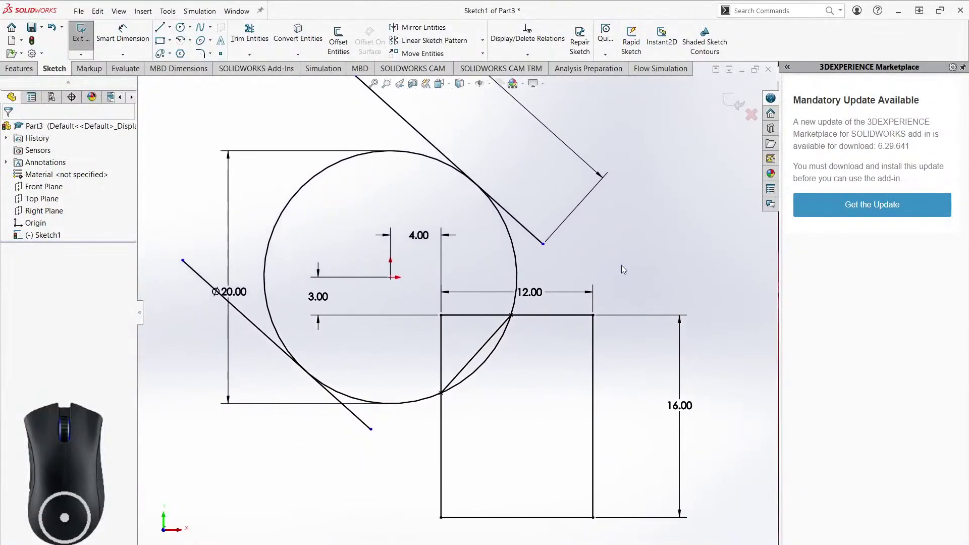